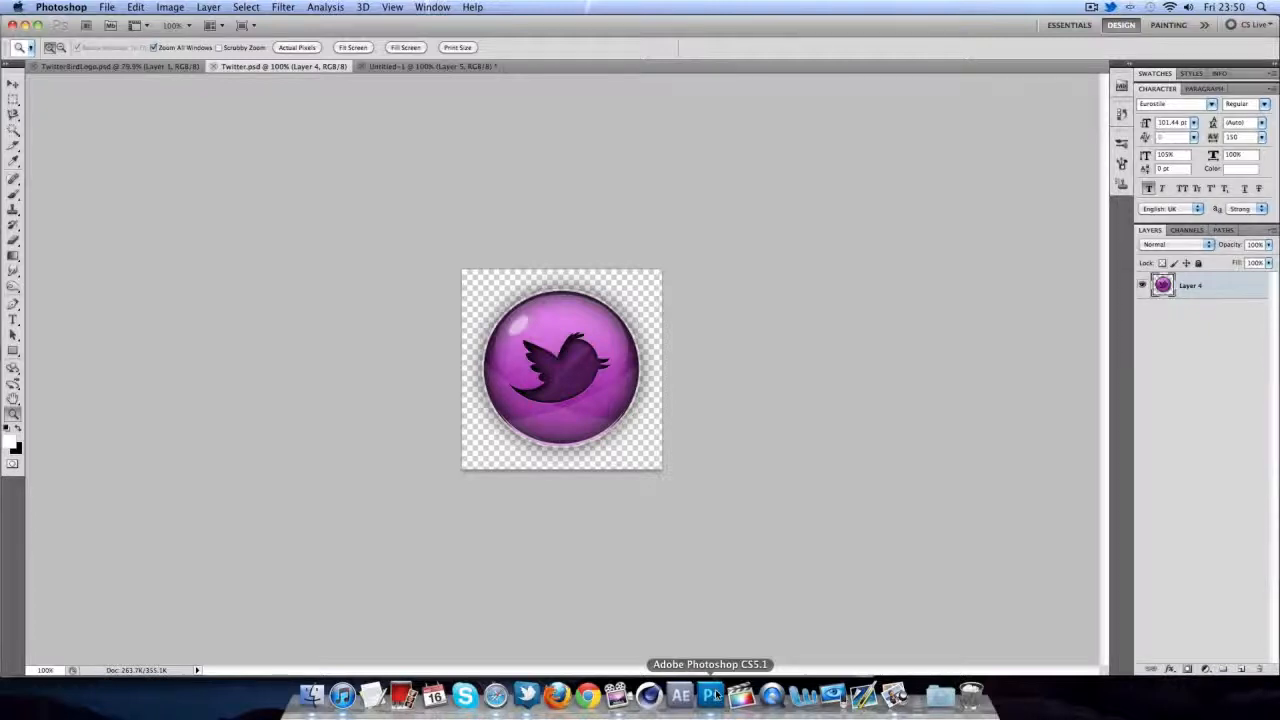
- Look through the open documents: the blue bird logo, the finished purple icon and the layered icon version
left_click(140, 70)
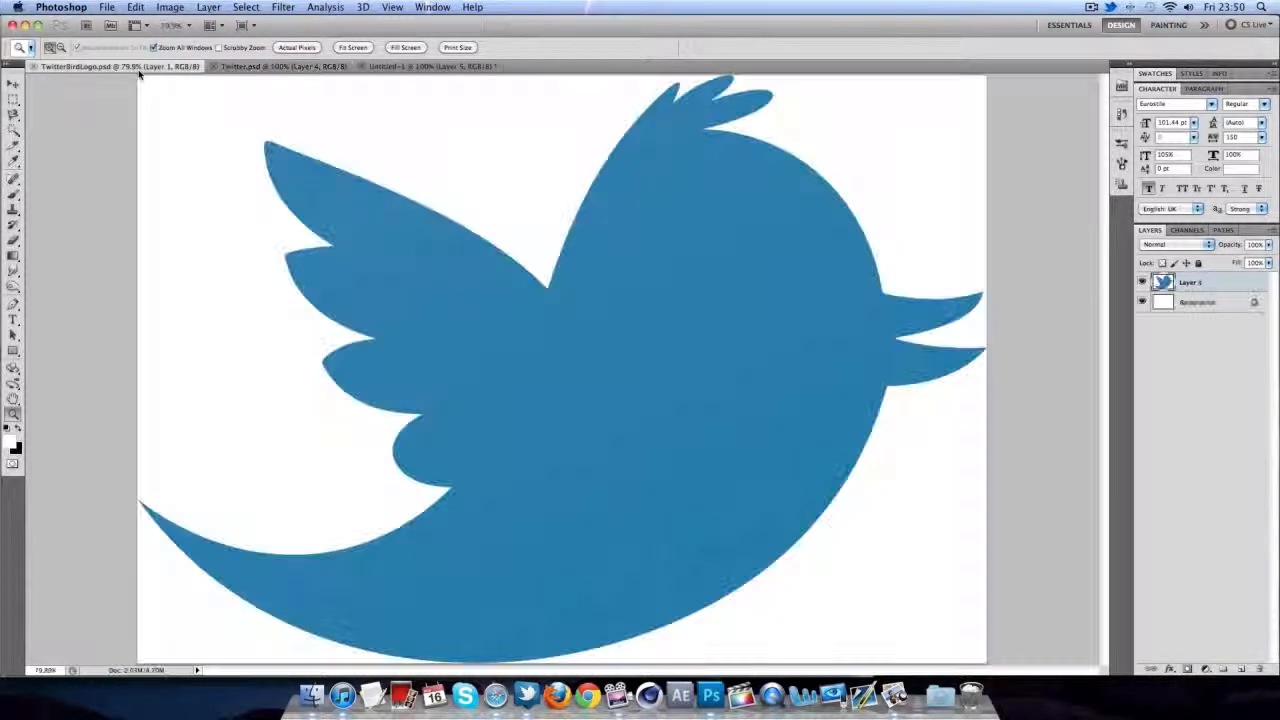
left_click(272, 66)
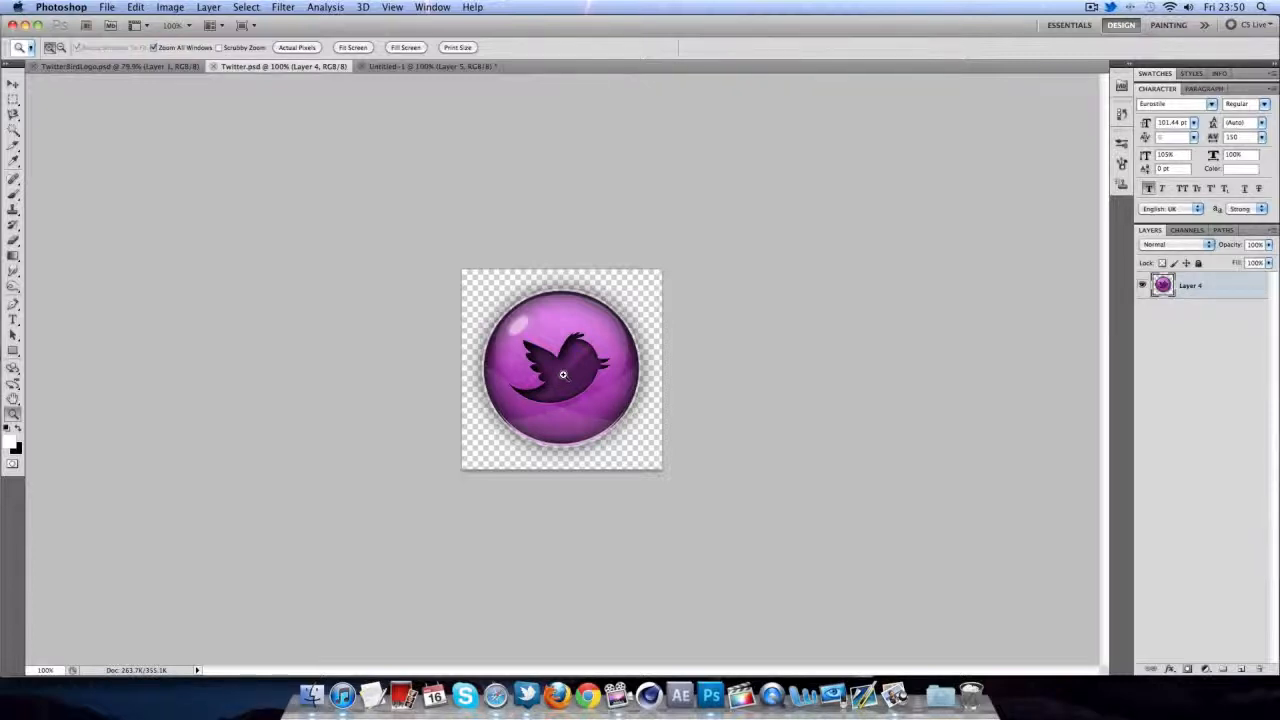
left_click(429, 67)
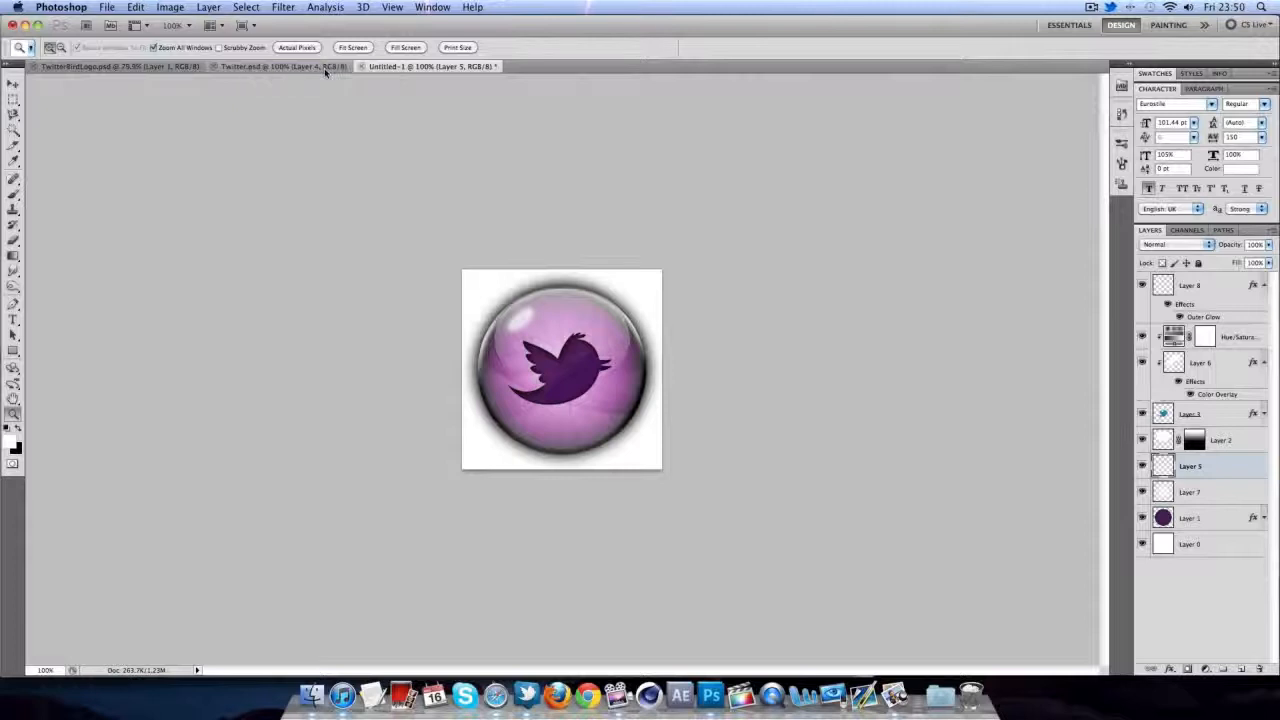
- Create a new 800 x 800 pixel RGB document at 72 pixels/inch with a white background, named TwitlogoTut
left_click(107, 7)
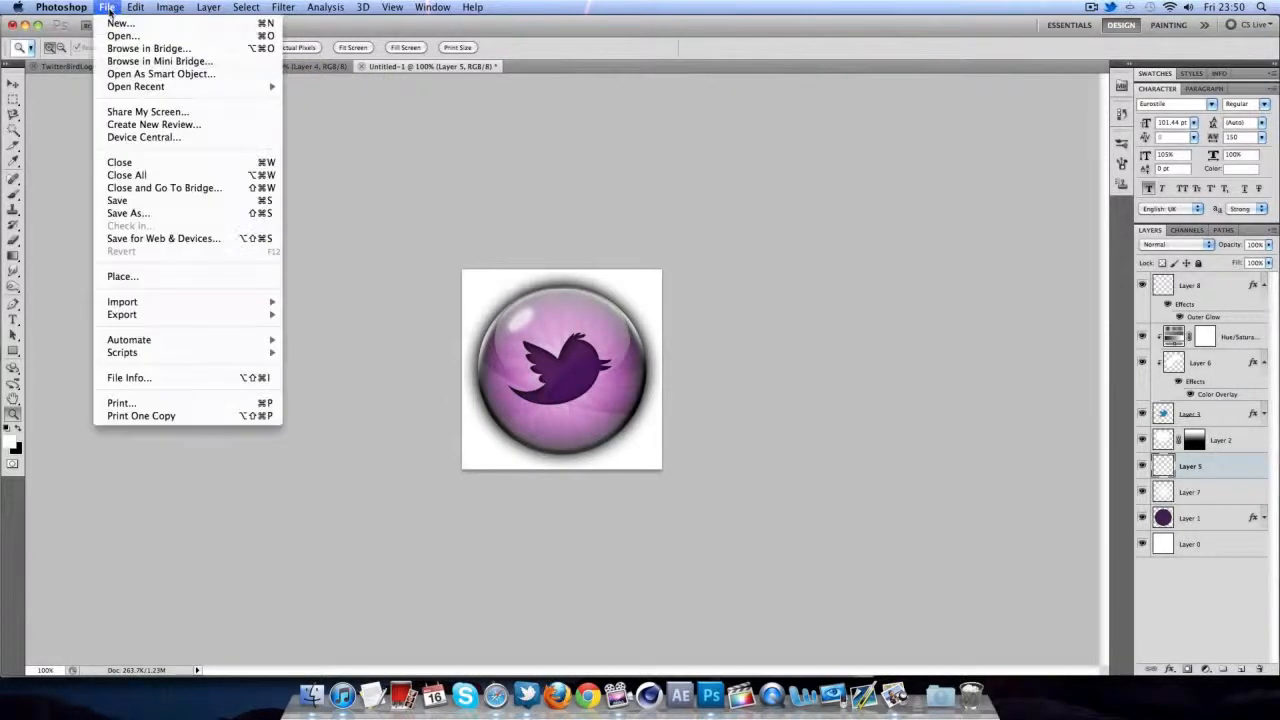
left_click(120, 22)
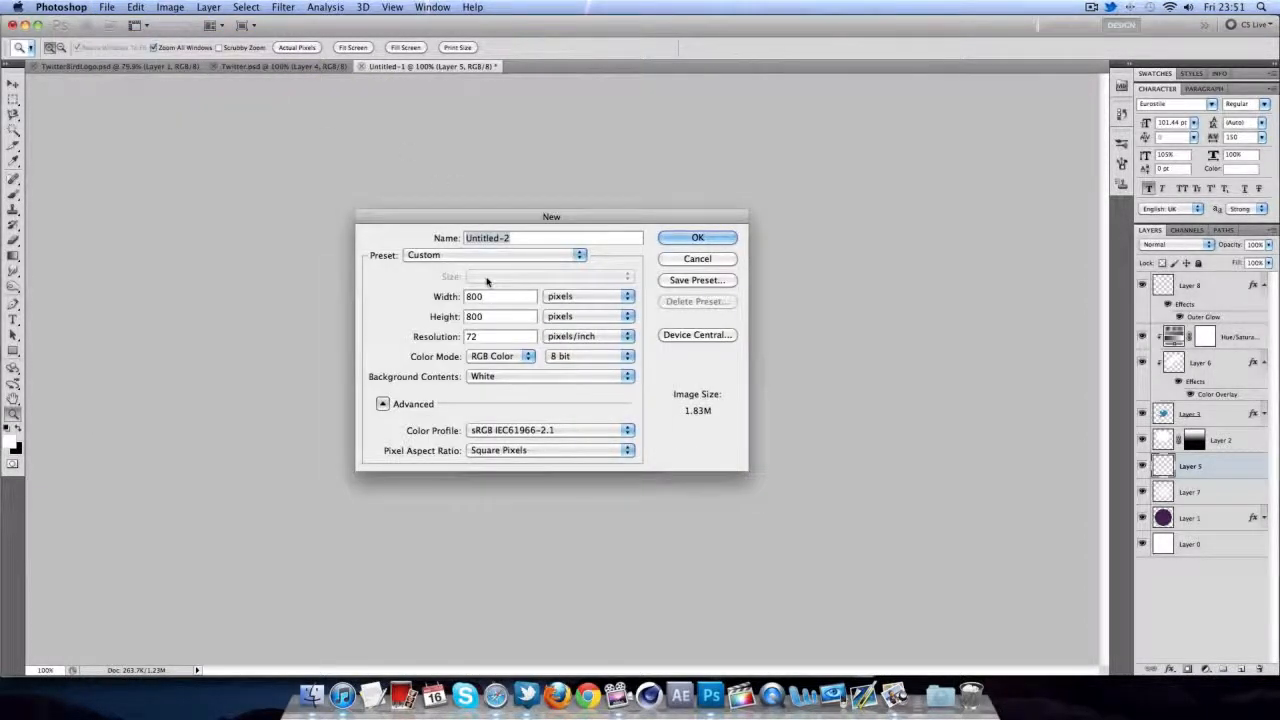
left_click(494, 315)
left_click_drag(511, 238, 251, 191)
type("Twitlo")
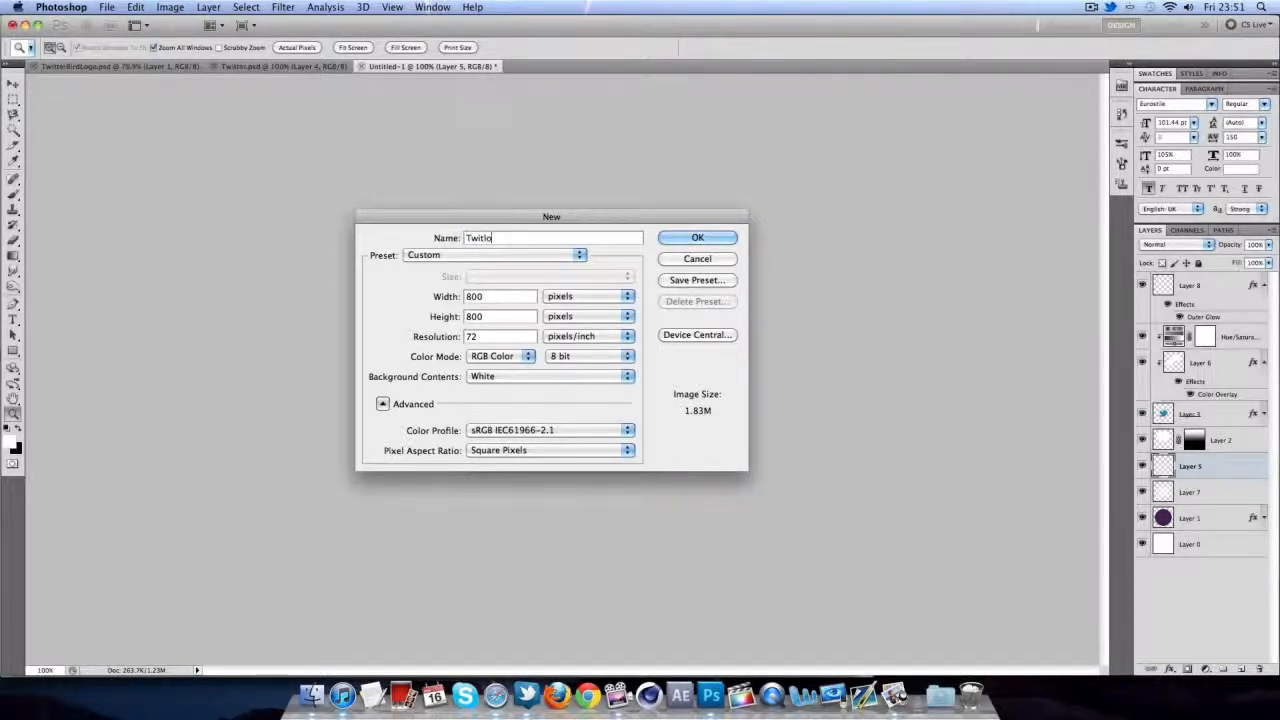
type("goTut")
key("Return")
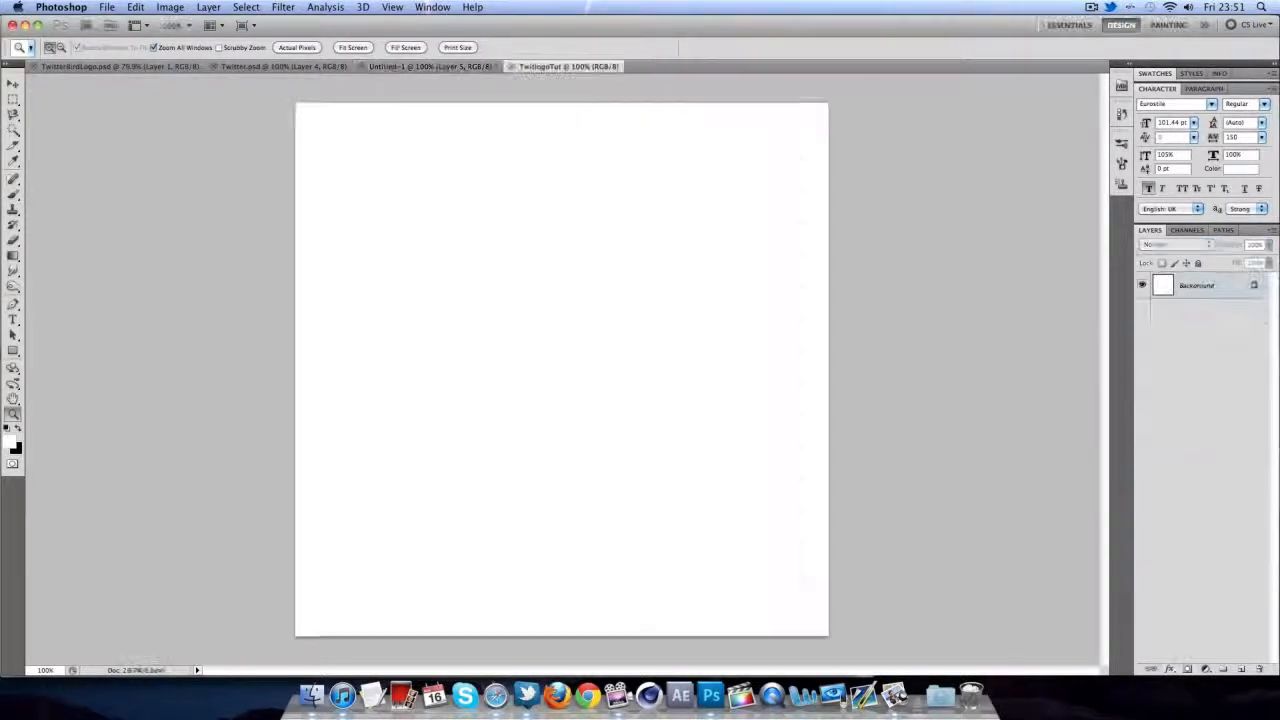
- Convert the locked background into a regular layer and add a new empty layer above it
double_click(1222, 291)
key("Return")
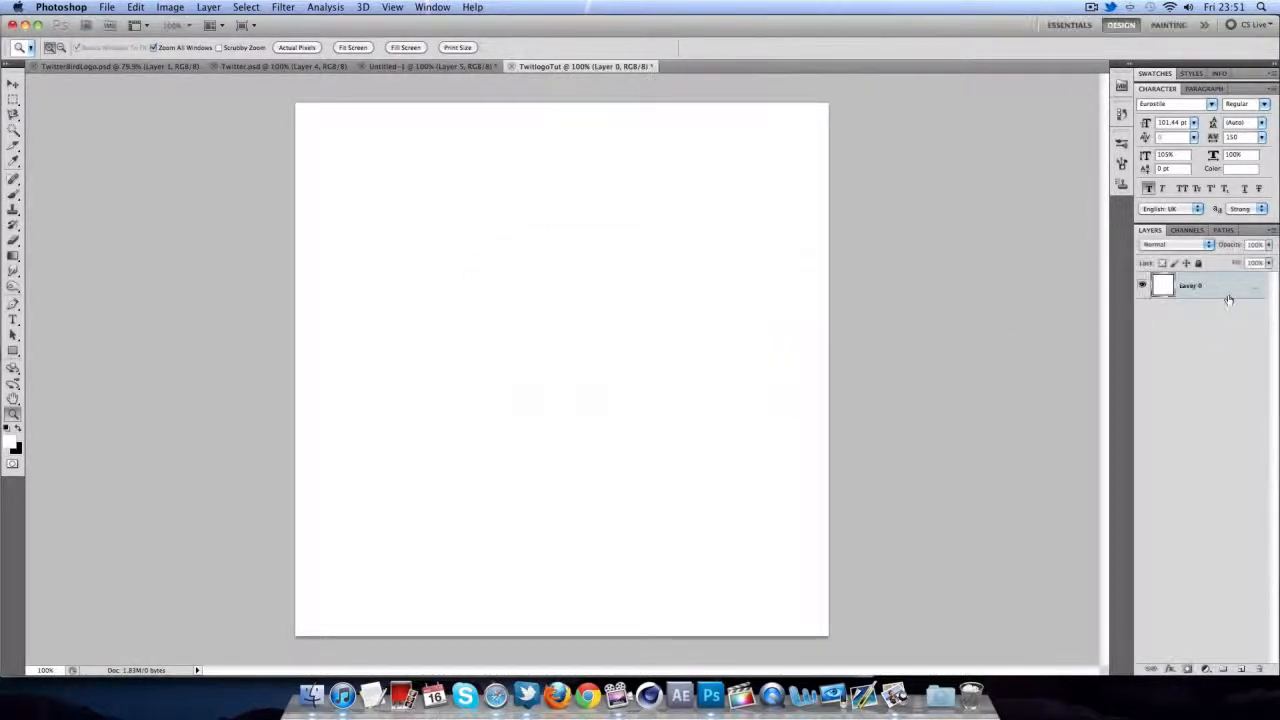
left_click(1241, 668)
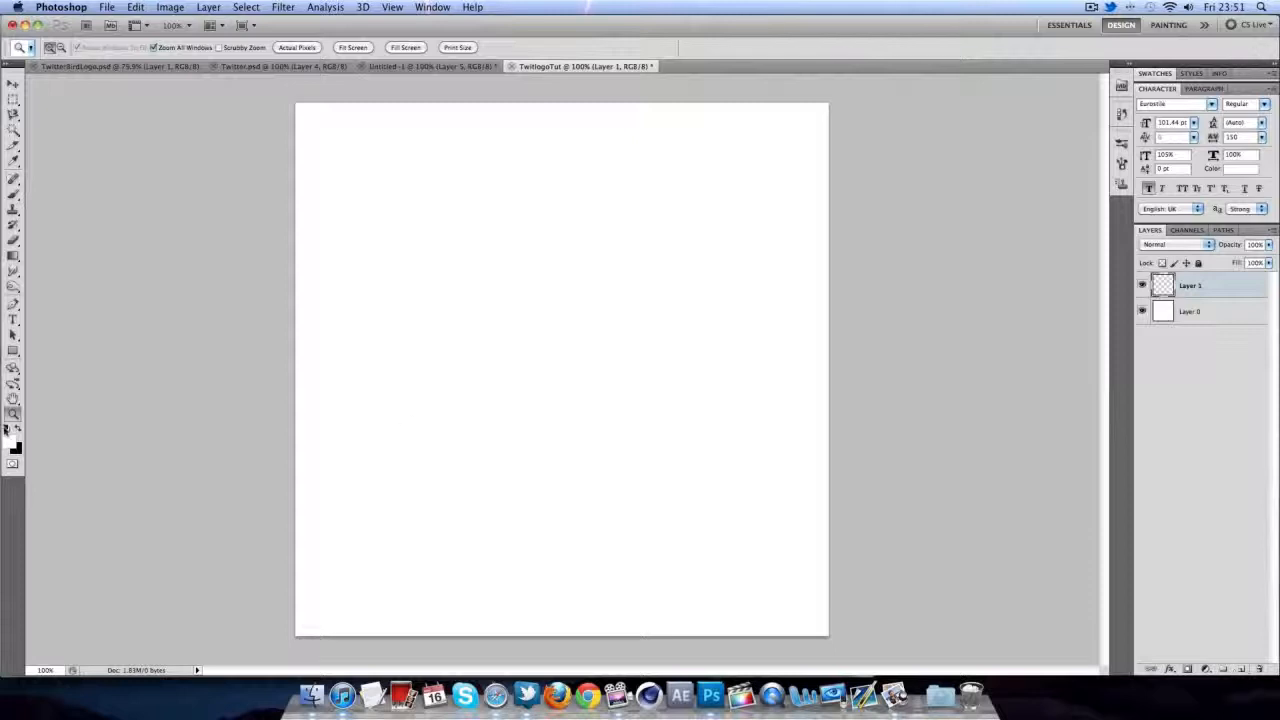
- Draw a large white circle with the Ellipse tool, about three quarters of the canvas width, and move it to the canvas centre
left_click(13, 350)
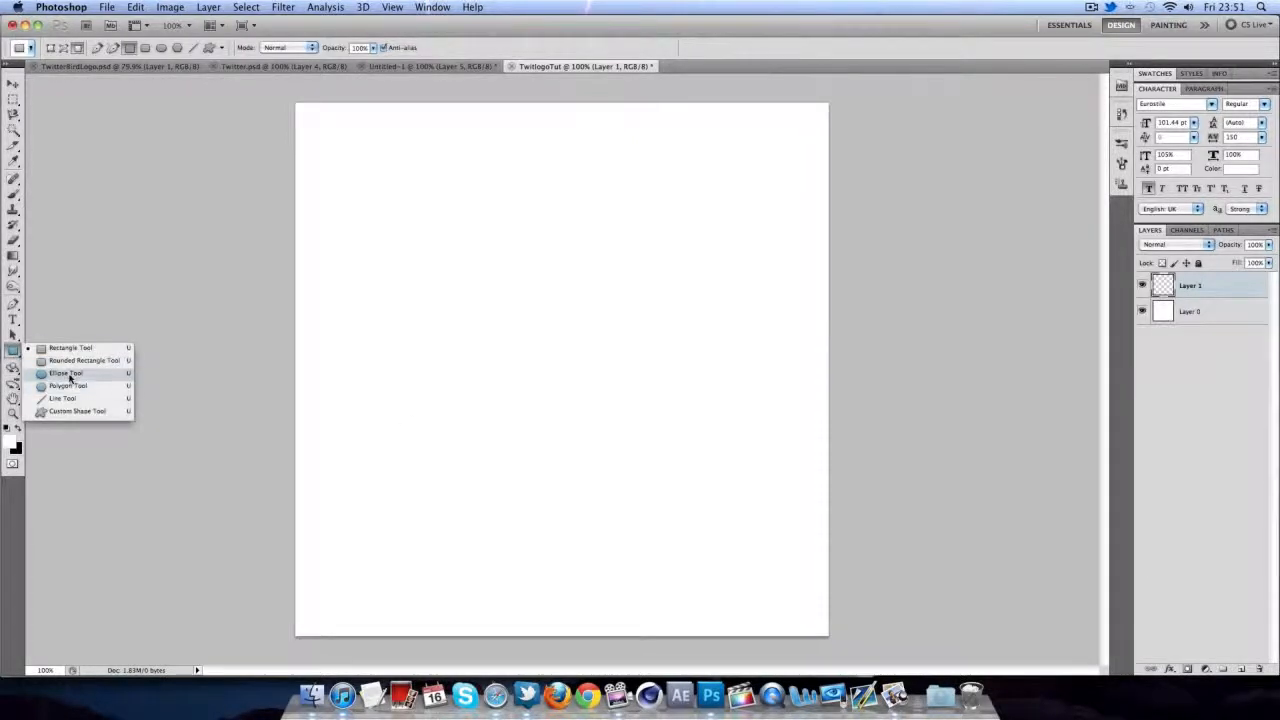
left_click(60, 369)
left_click_drag(324, 129, 784, 531)
key("v")
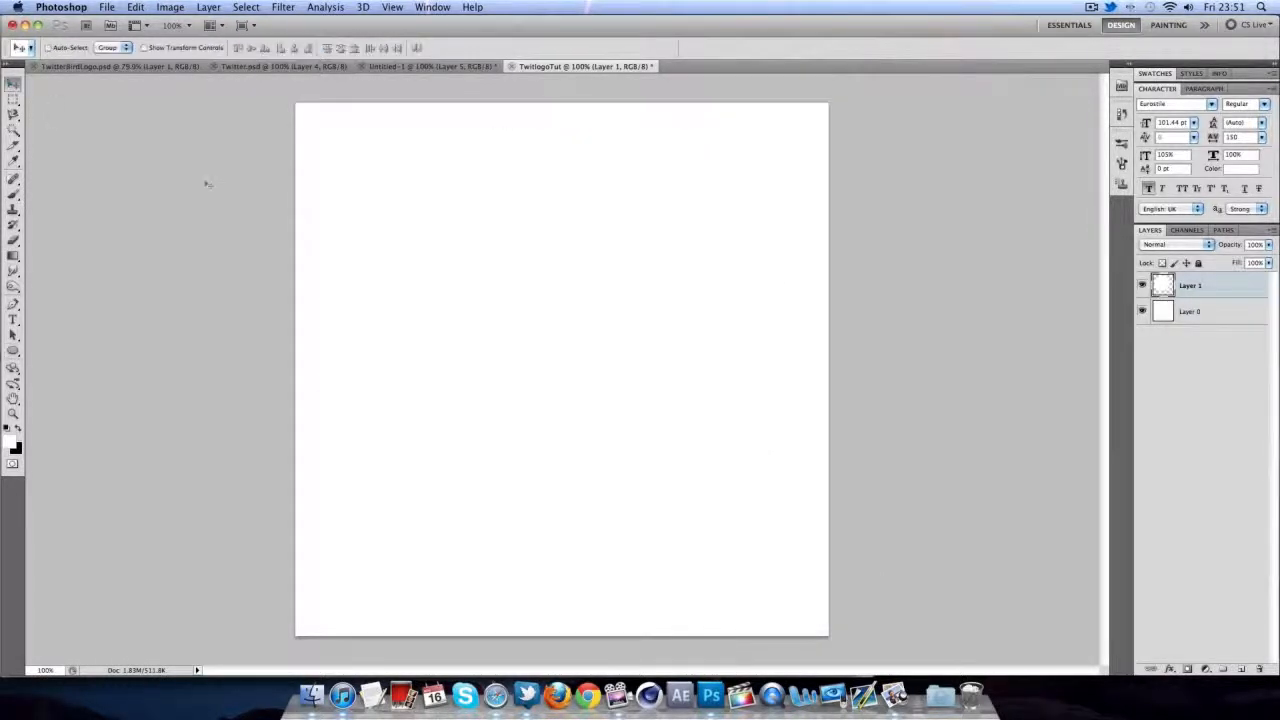
left_click_drag(510, 316, 570, 351)
- Add a Gradient Overlay to the circle's layer with Radial style and Reverse enabled
double_click(1238, 285)
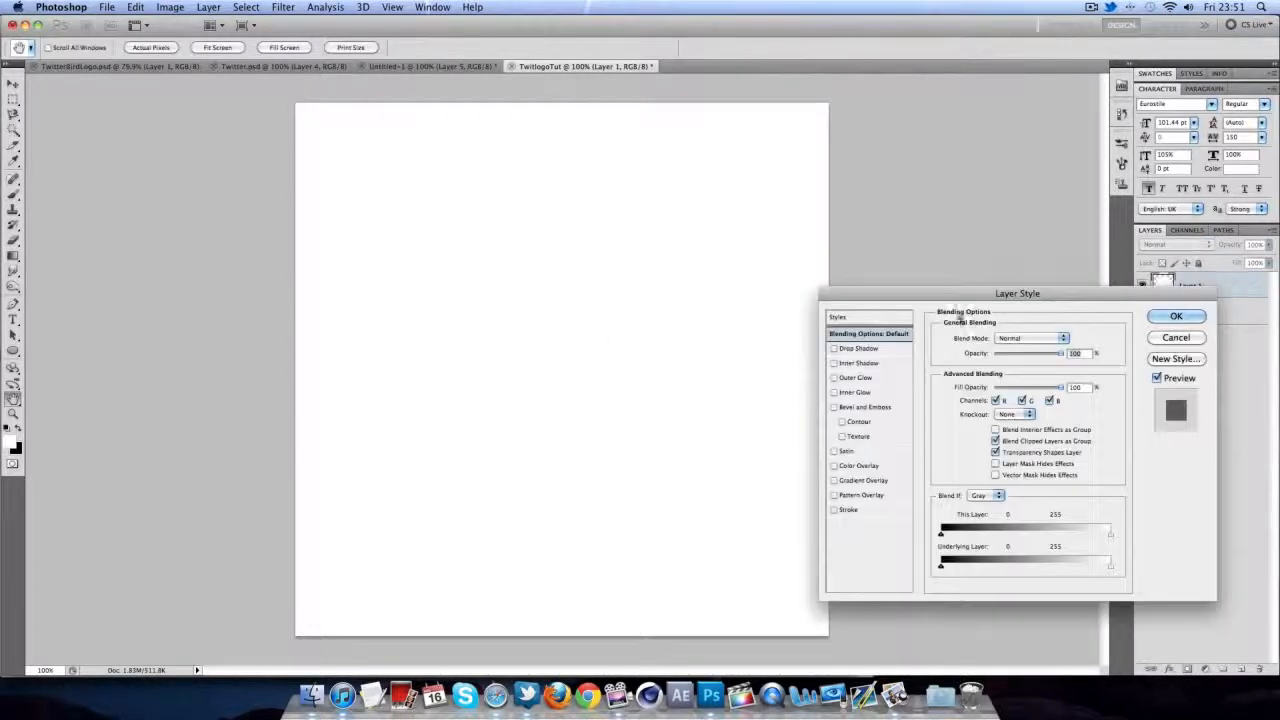
left_click(835, 481)
left_click(860, 481)
left_click(995, 386)
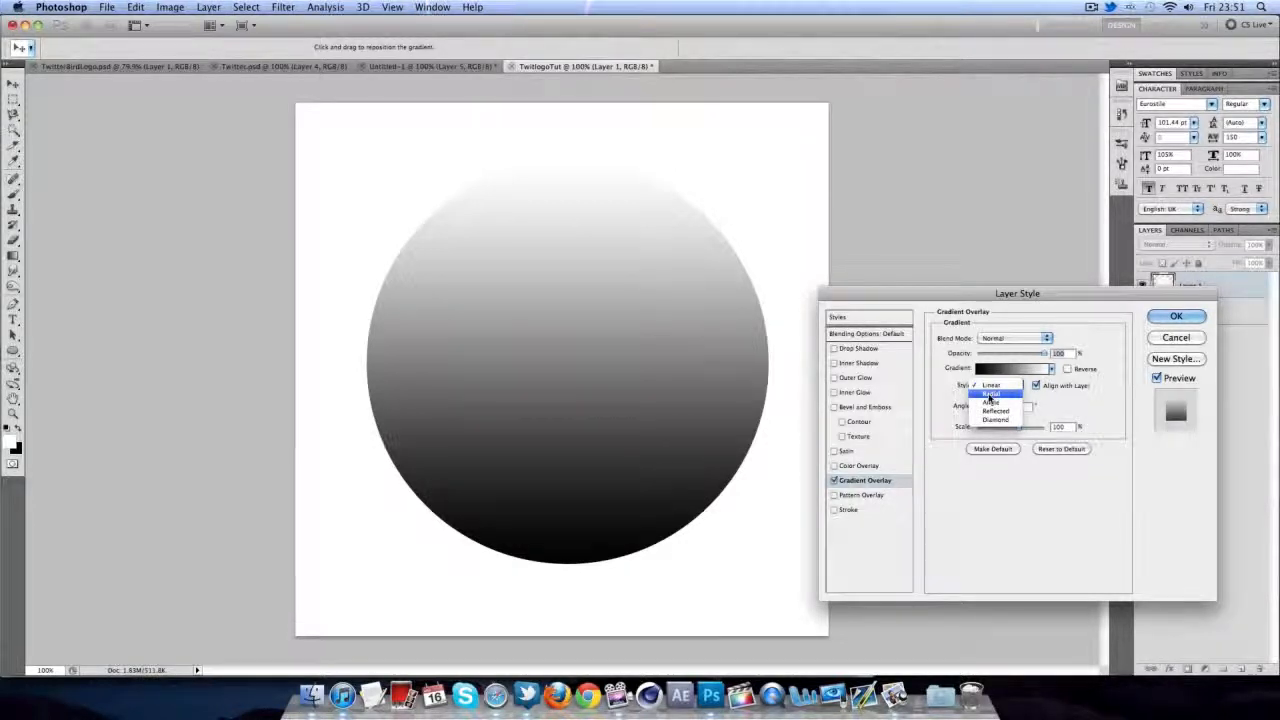
left_click(991, 394)
left_click(1068, 370)
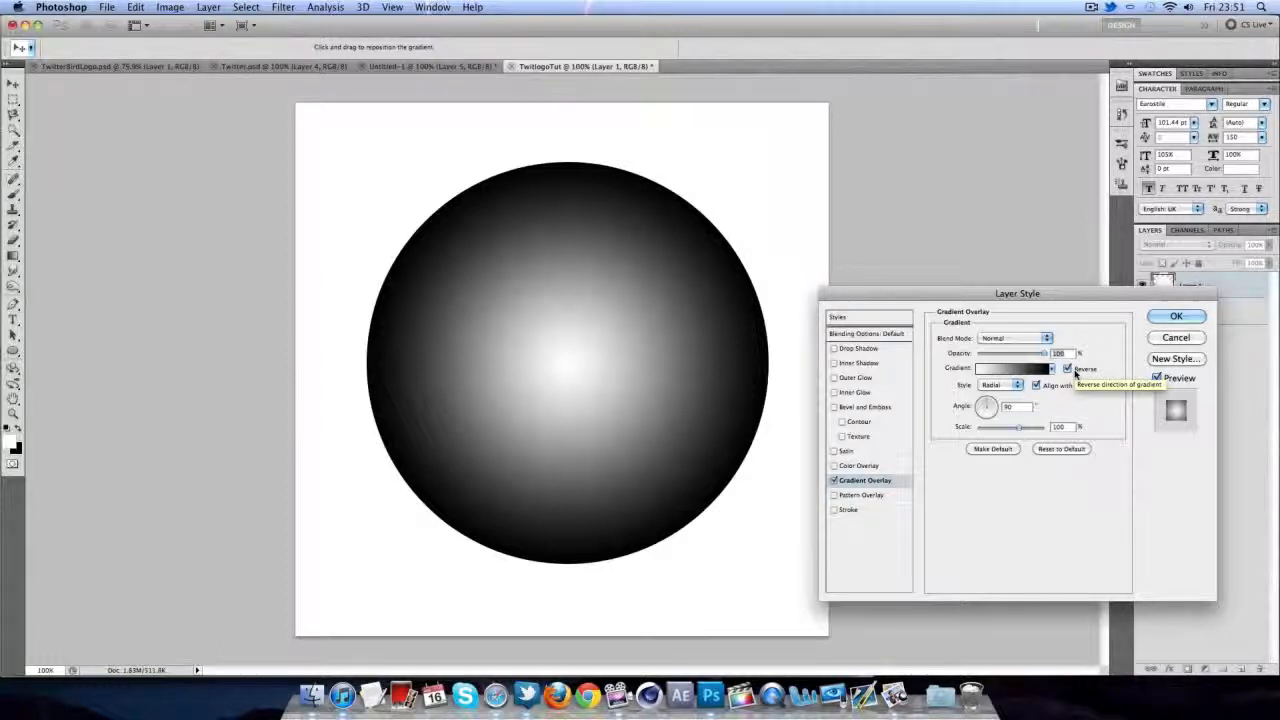
- Open the overlay's gradient for editing and set its black colour stop to purple 822ca2
left_click(1010, 368)
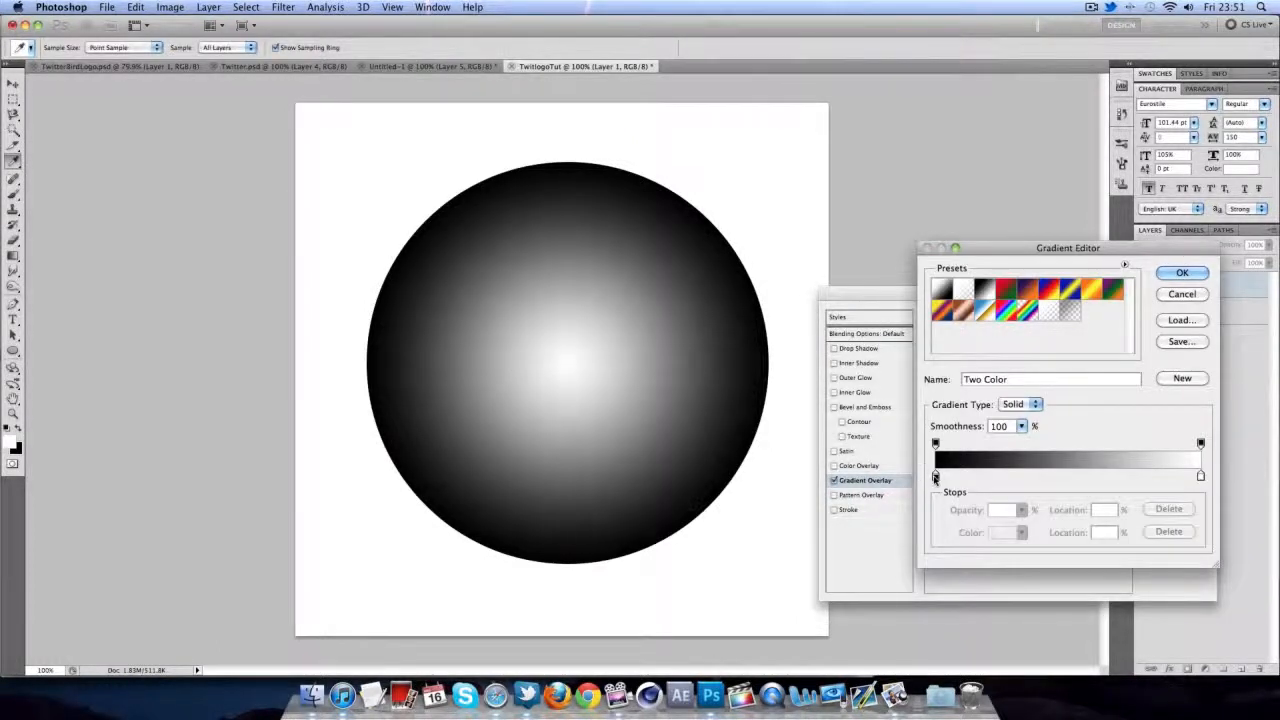
double_click(935, 477)
left_click(1092, 355)
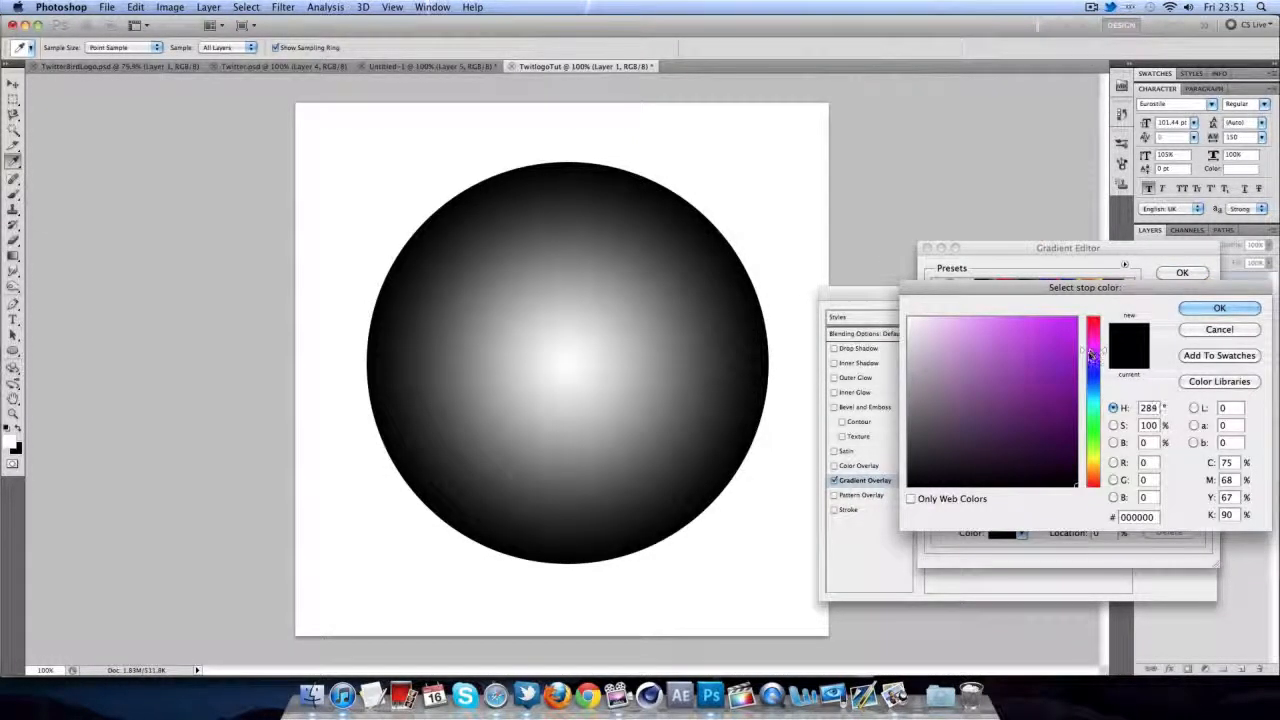
left_click(1031, 378)
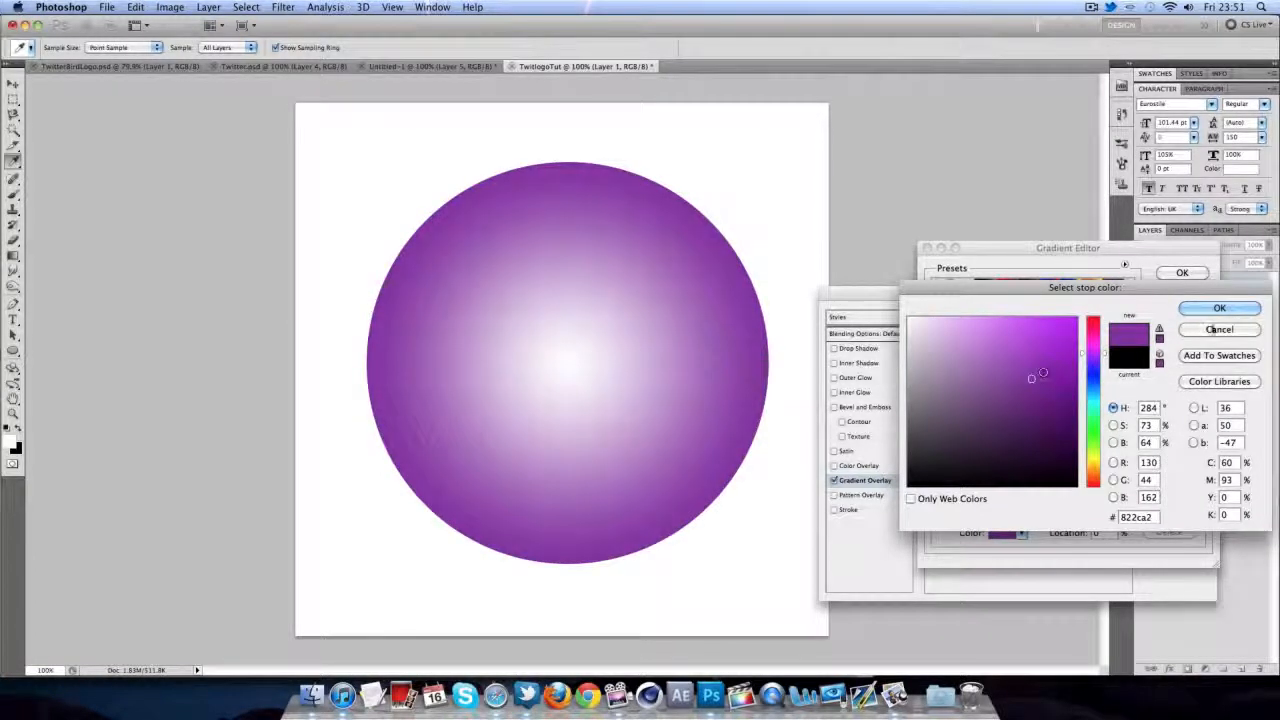
left_click(1215, 308)
- Set the gradient's white colour stop to light pink-purple e56be6
double_click(1203, 478)
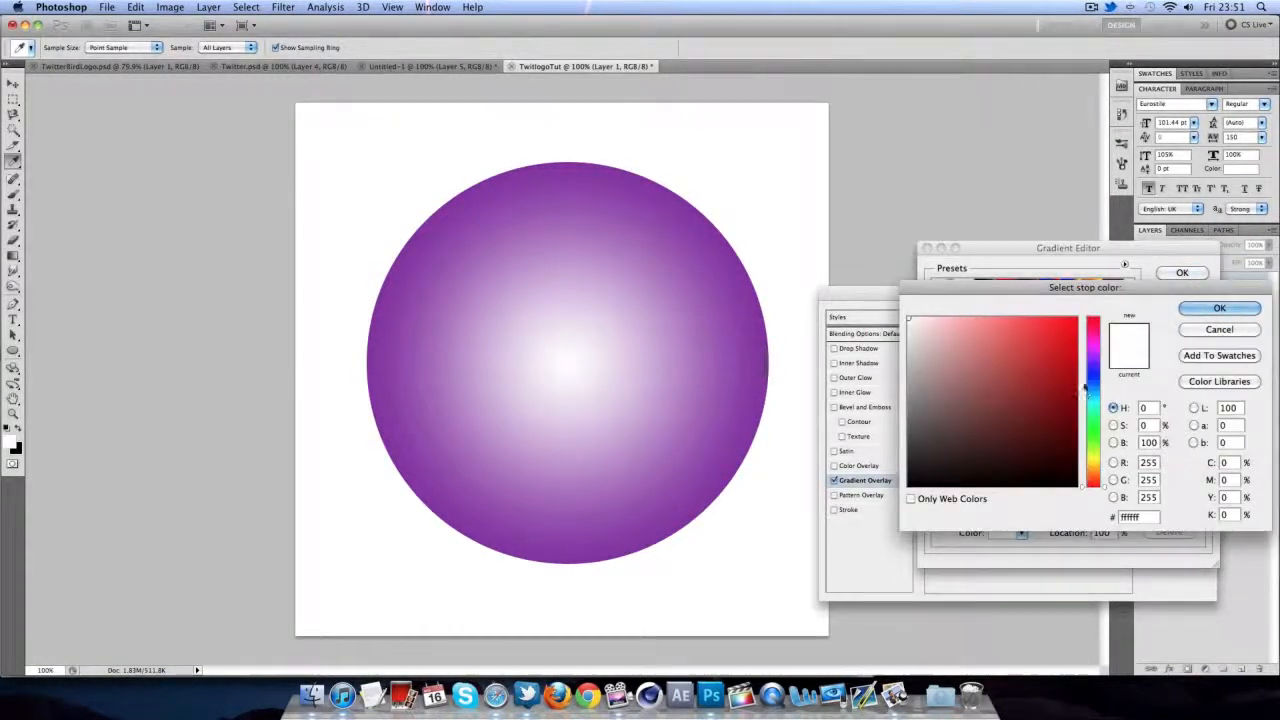
left_click(1092, 348)
left_click(1014, 334)
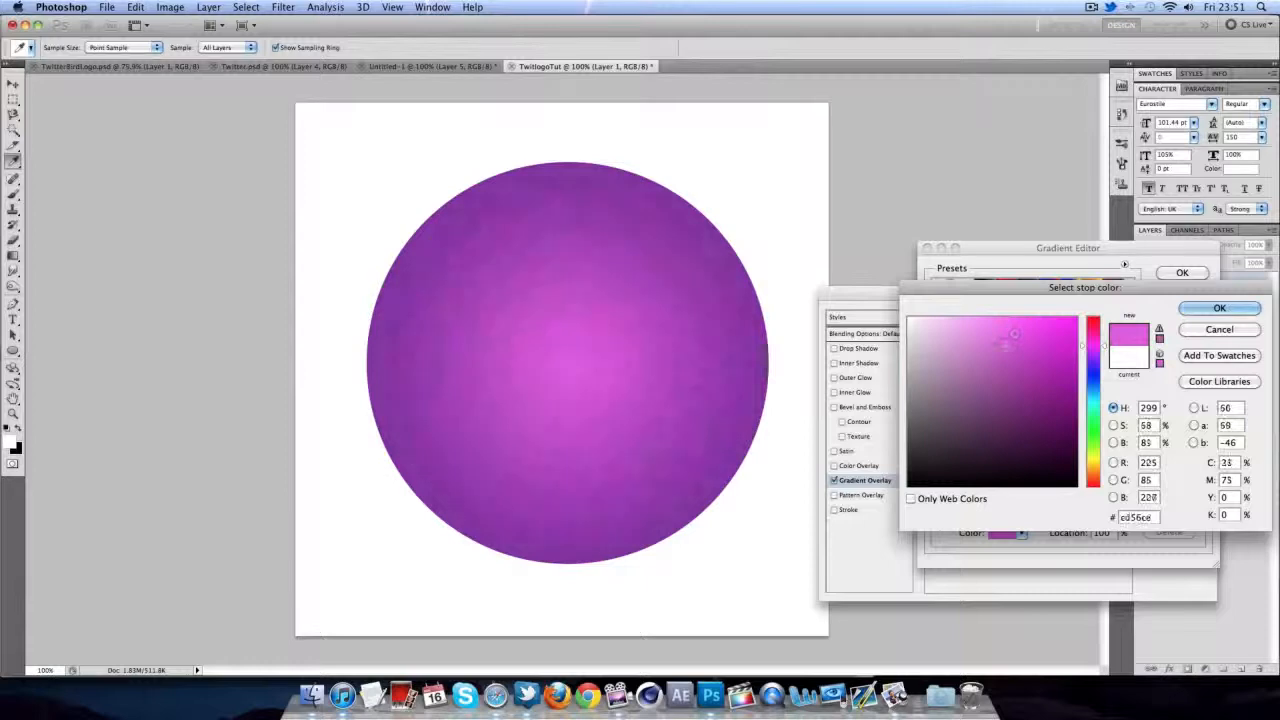
left_click(998, 336)
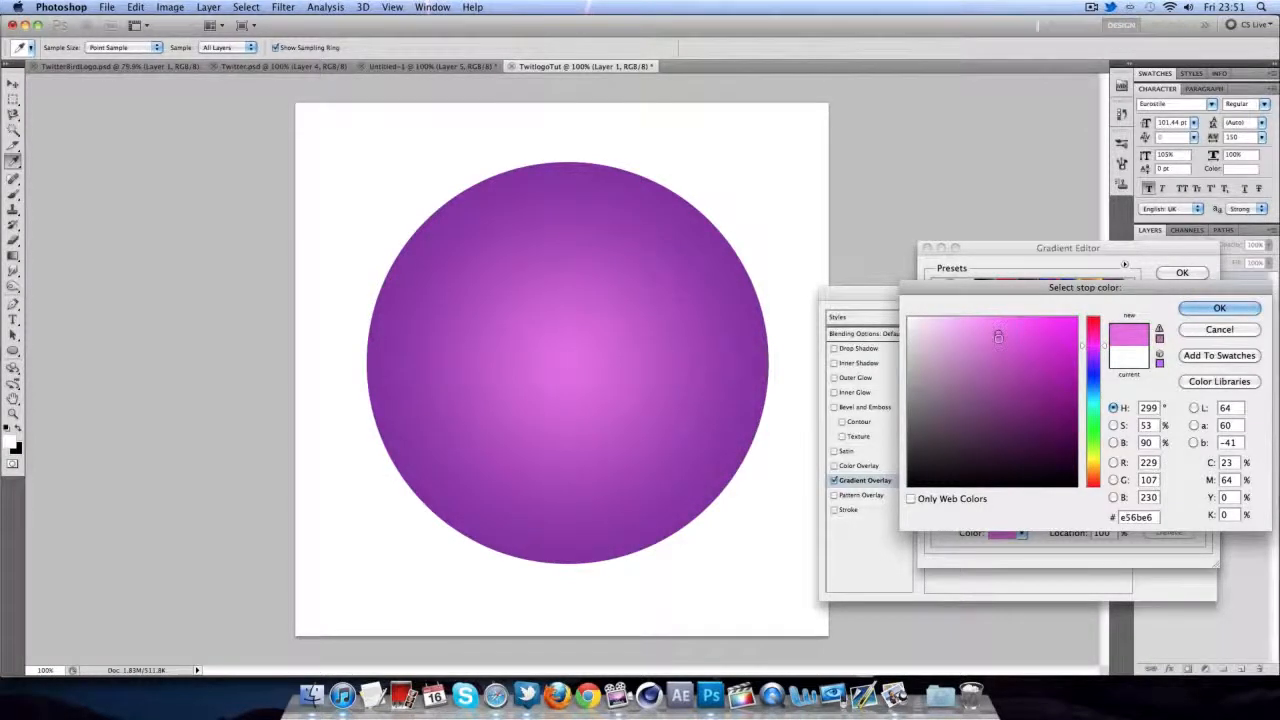
key("Return")
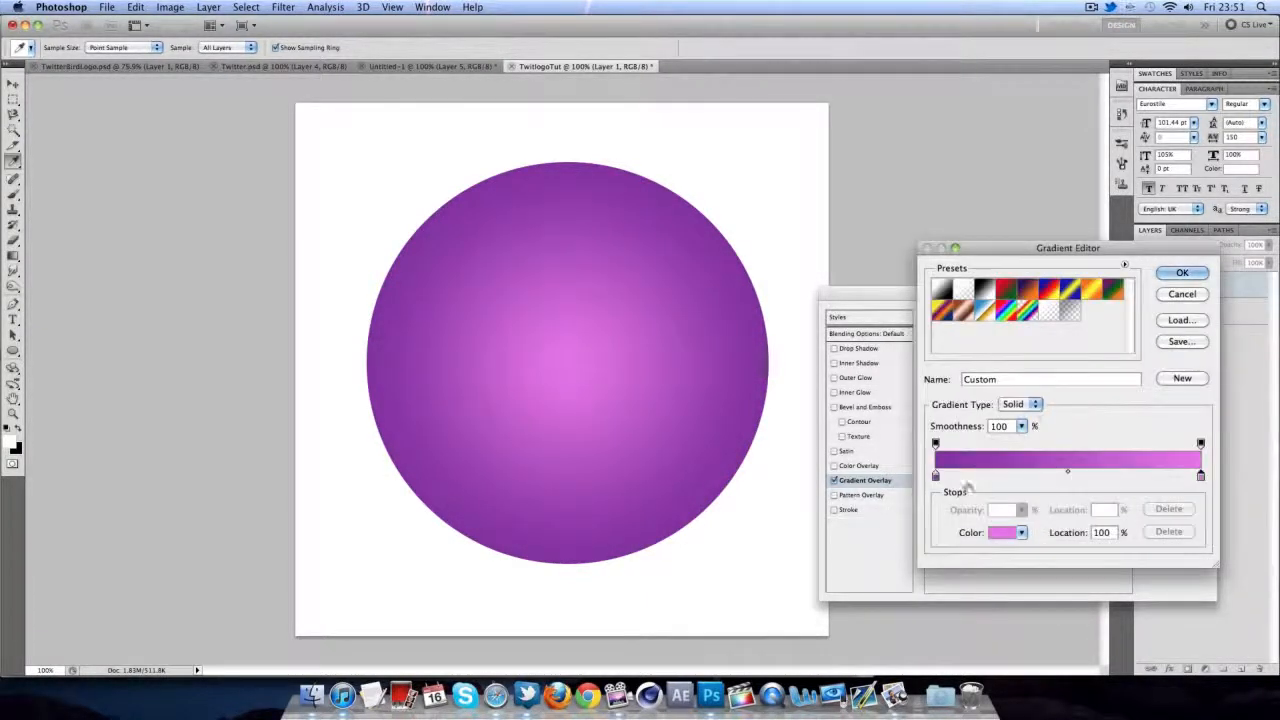
- Change the gradient's darker stop to purple 88249d and apply the gradient overlay to the circle
double_click(936, 476)
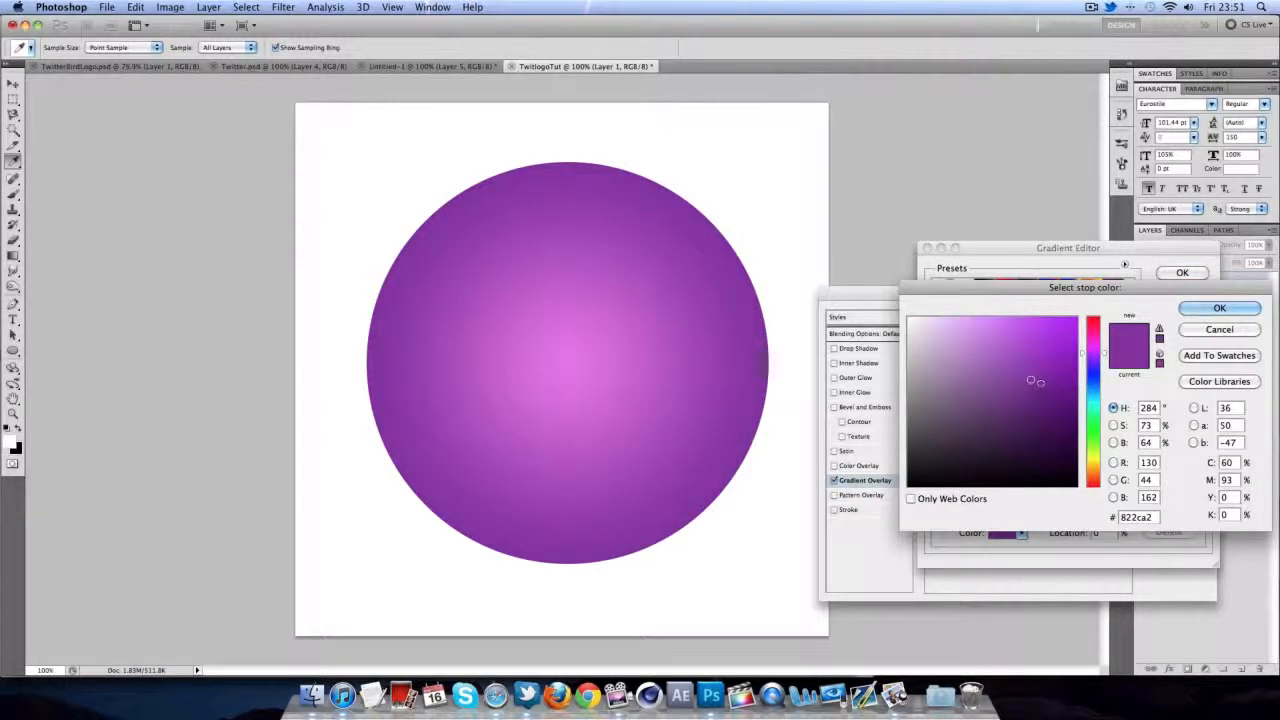
left_click(1090, 350)
left_click(1091, 351)
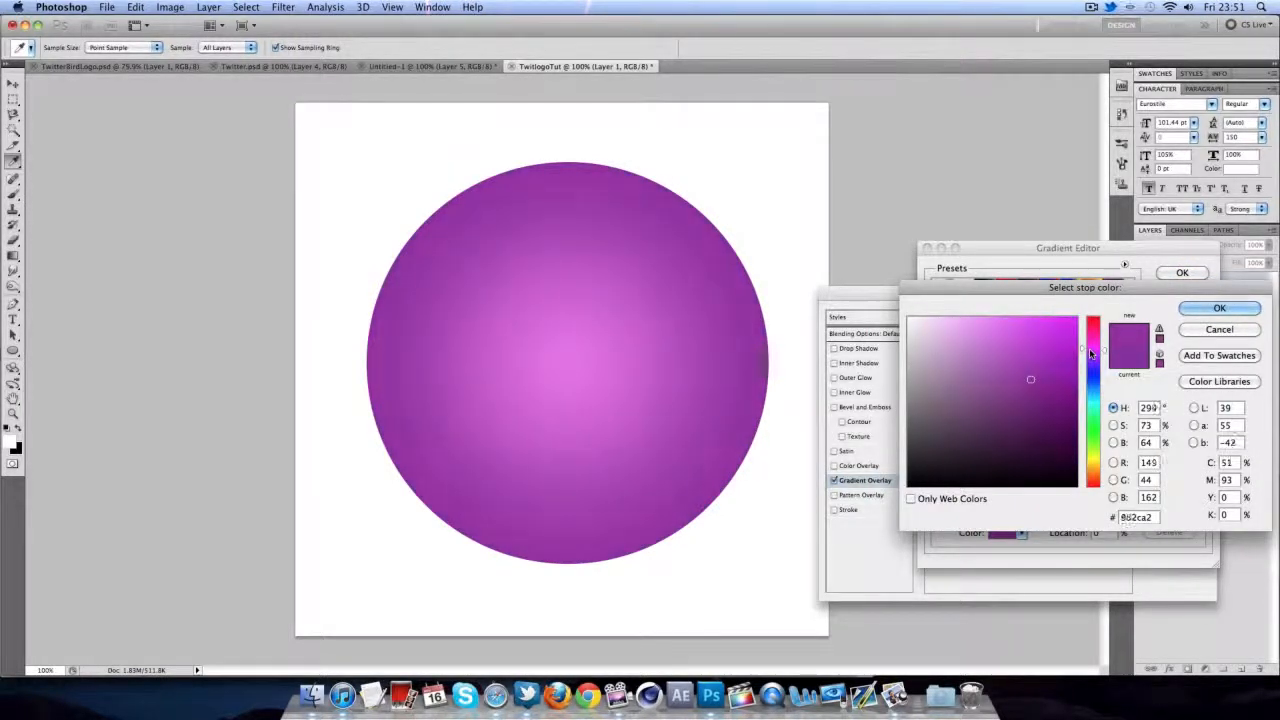
left_click(1038, 382)
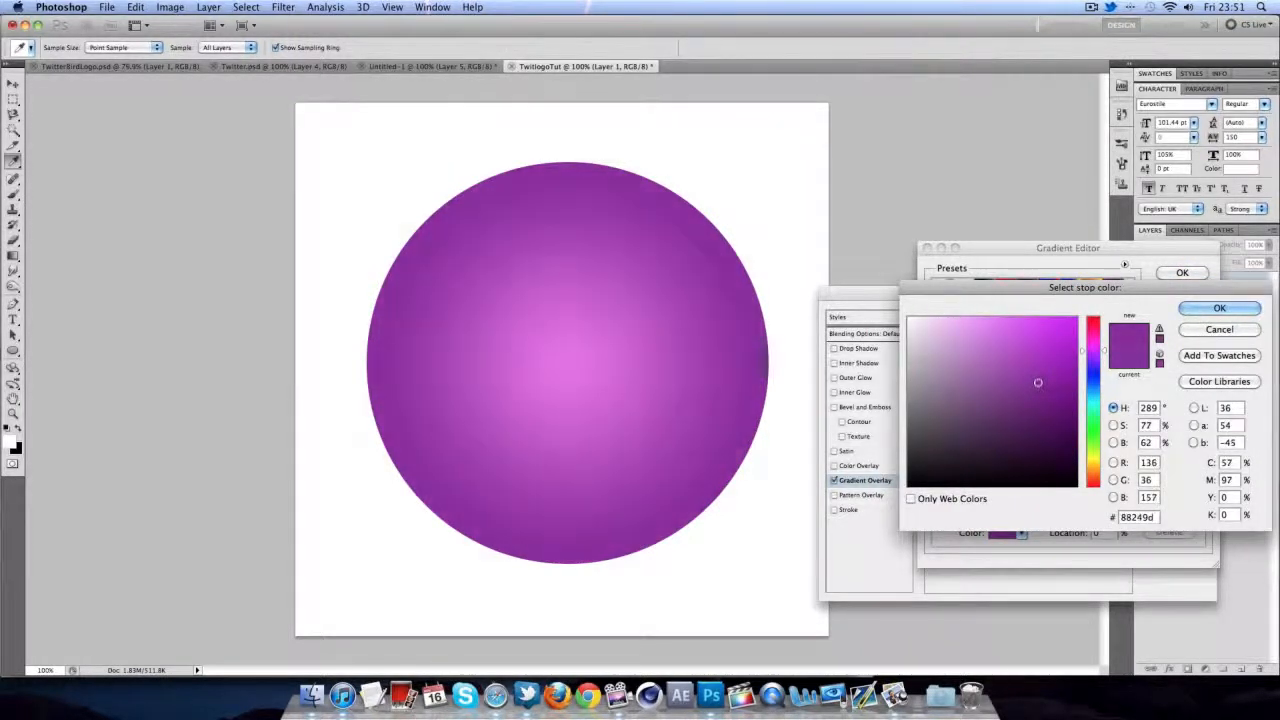
left_click(1219, 308)
left_click(1182, 272)
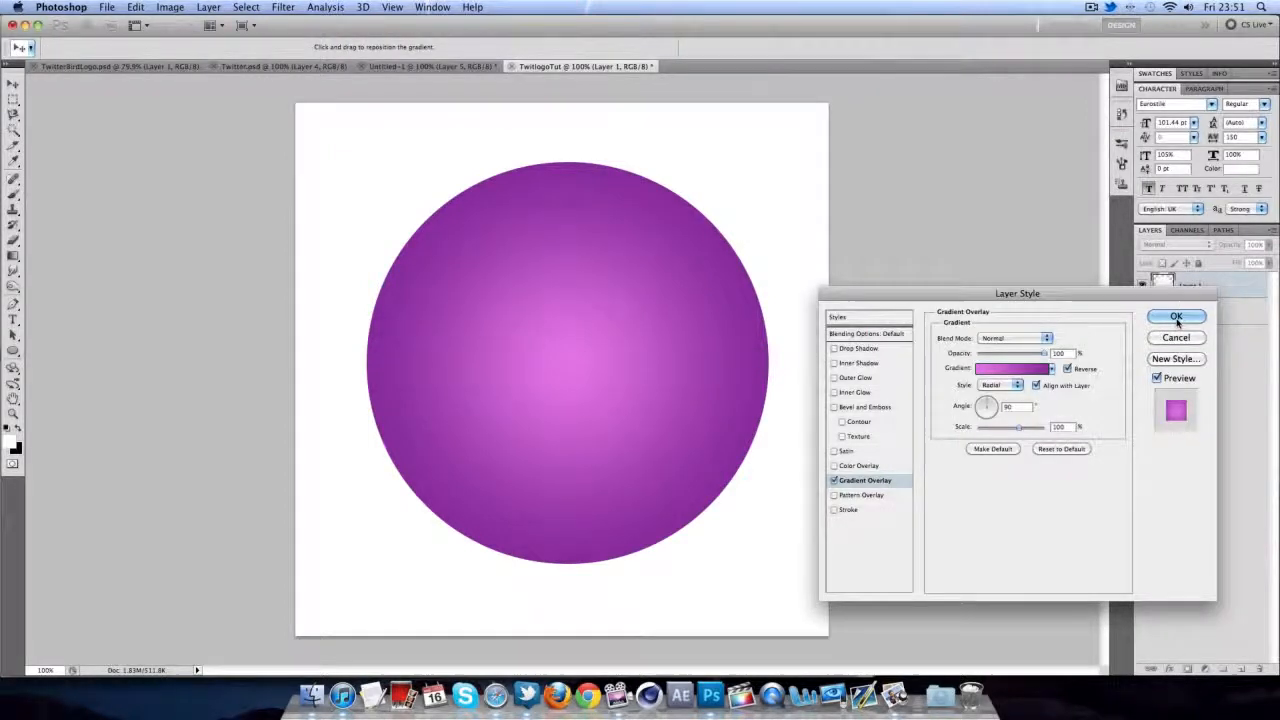
left_click(1177, 316)
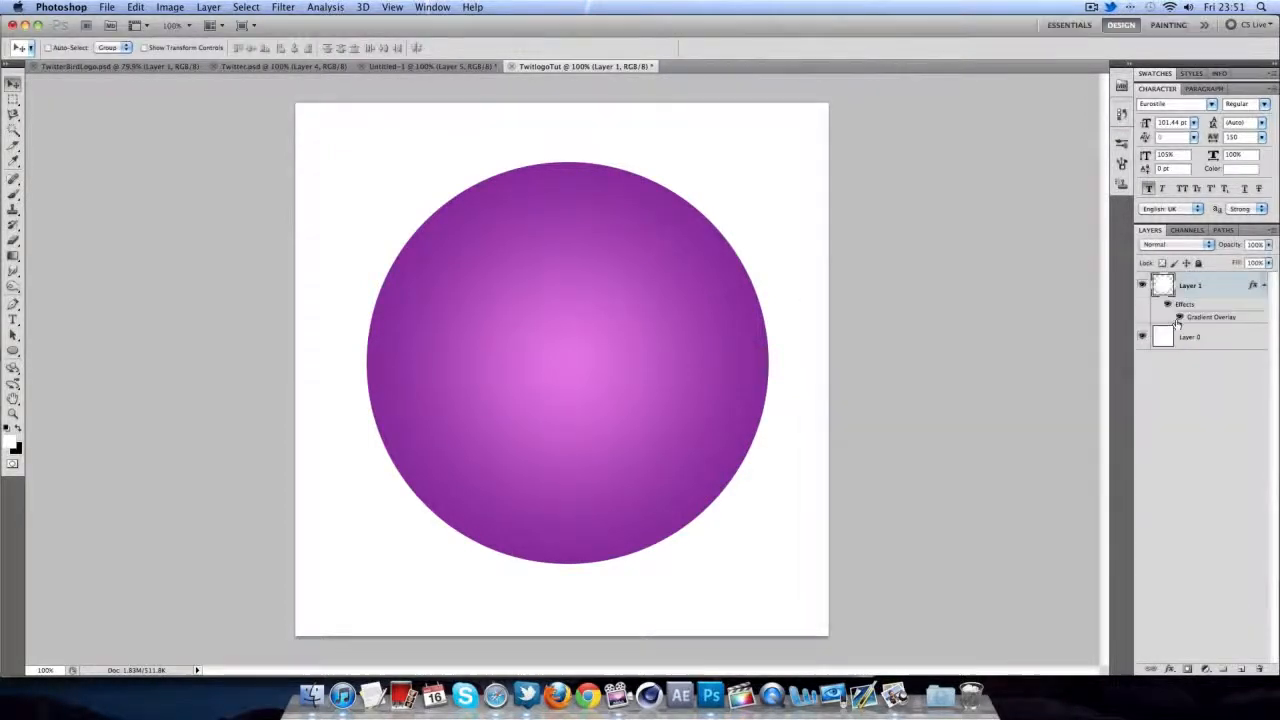
- Collapse the circle layer's effects list and shift the circle slightly down and to the left
left_click(1262, 286)
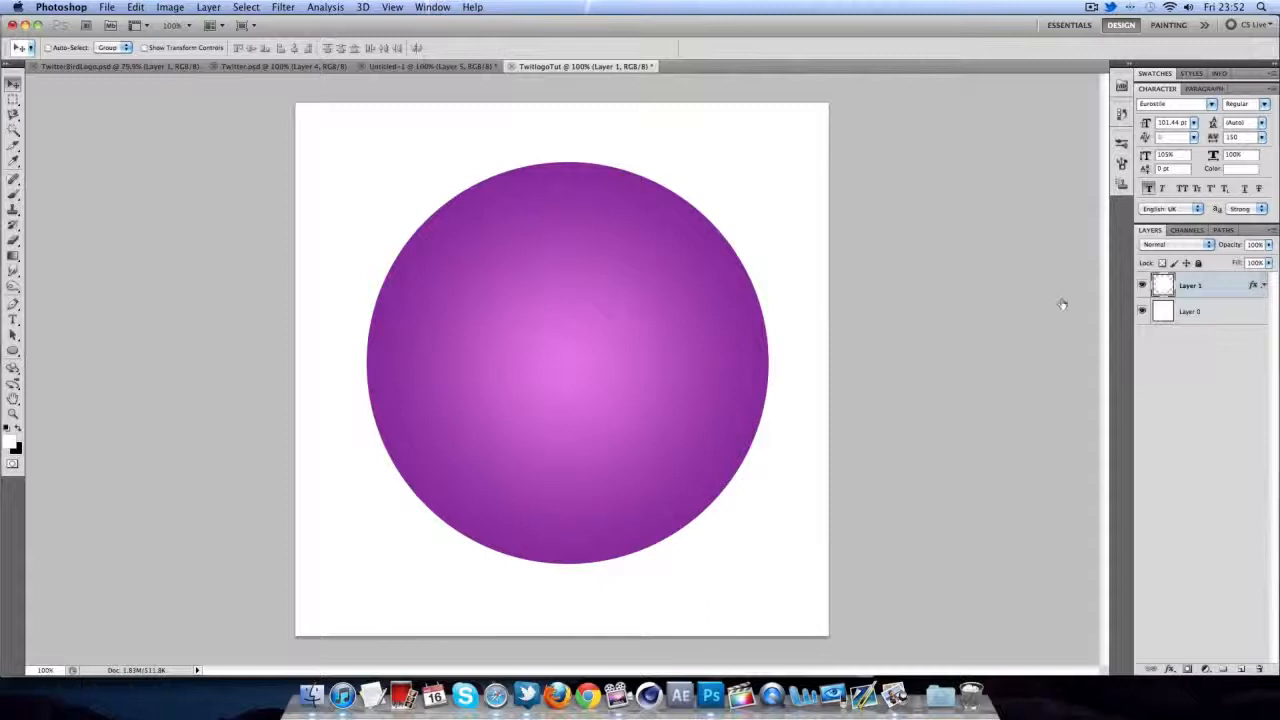
left_click_drag(560, 390, 556, 393)
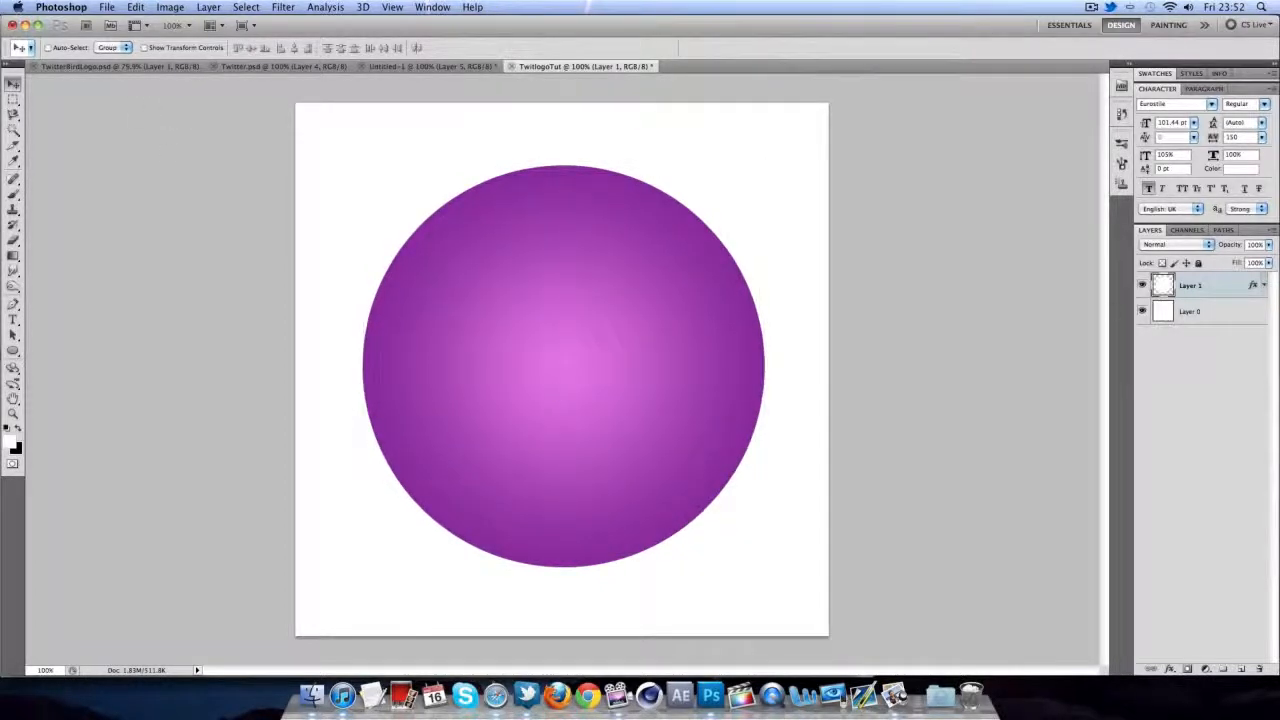
- Add a new layer, draw a wide white ellipse on it and move it just inside the top edge of the purple circle
left_click(1241, 668)
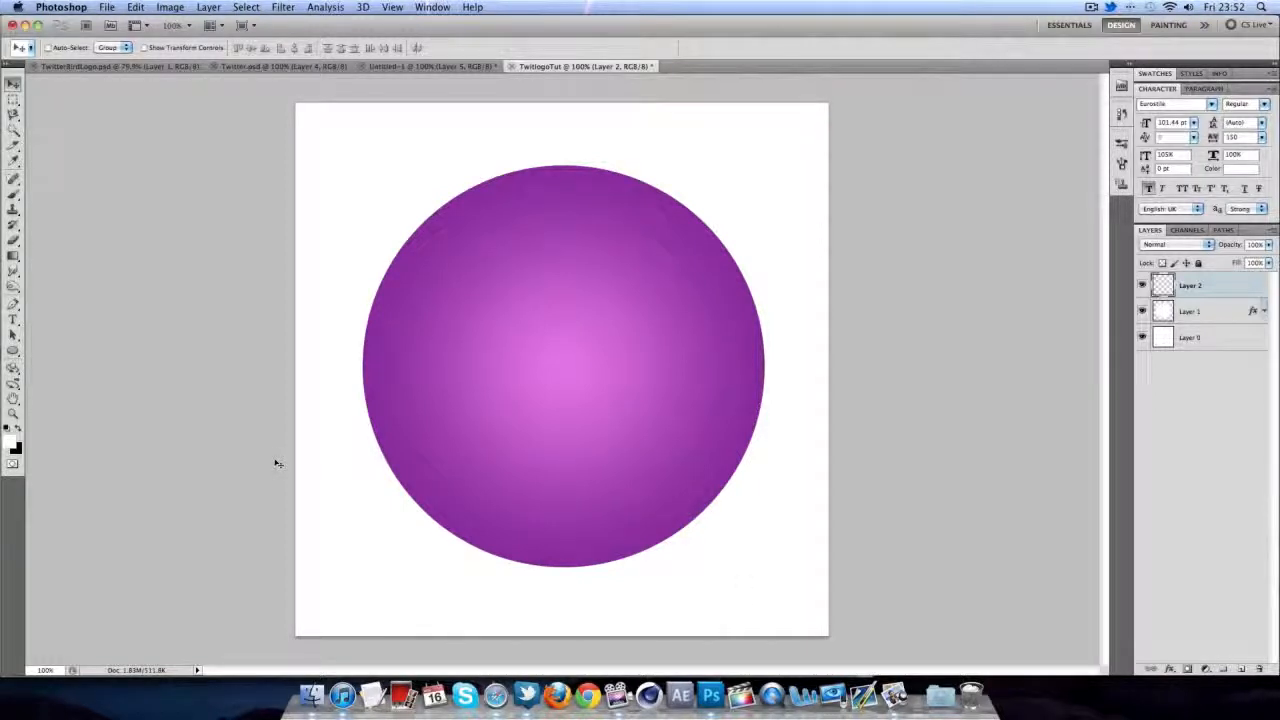
left_click(12, 351)
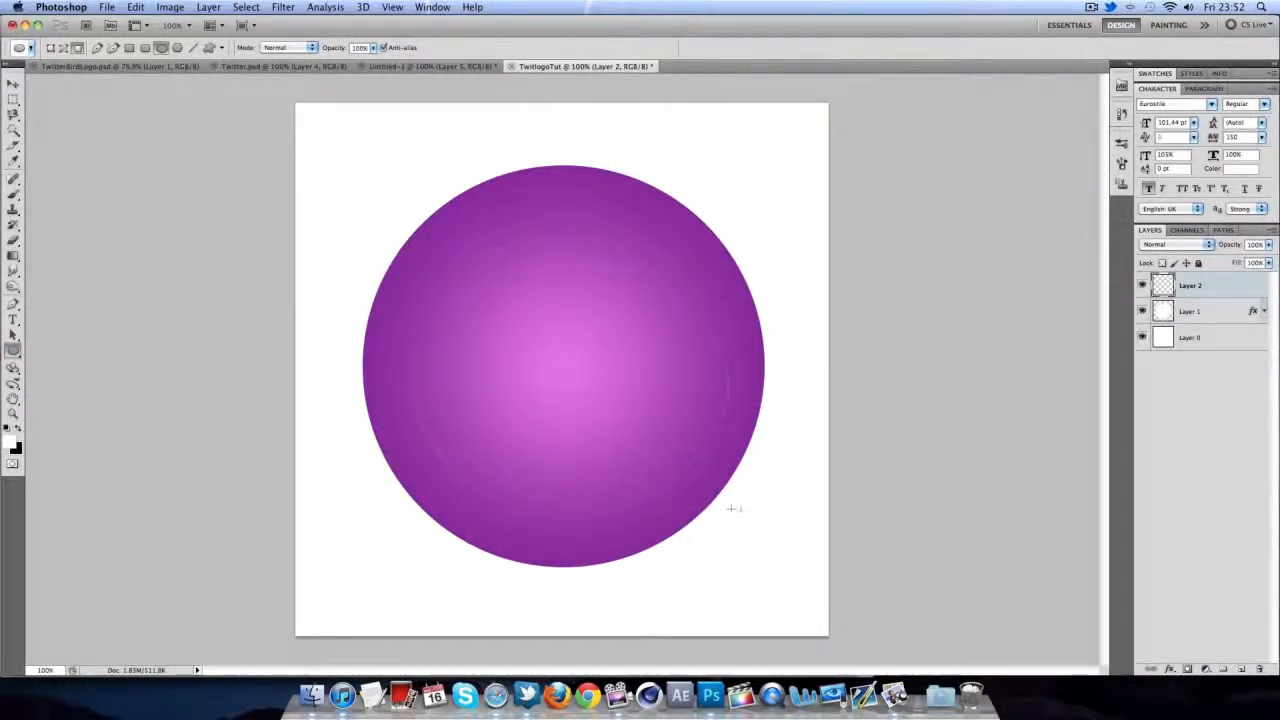
left_click_drag(741, 511, 741, 511)
left_click(13, 83)
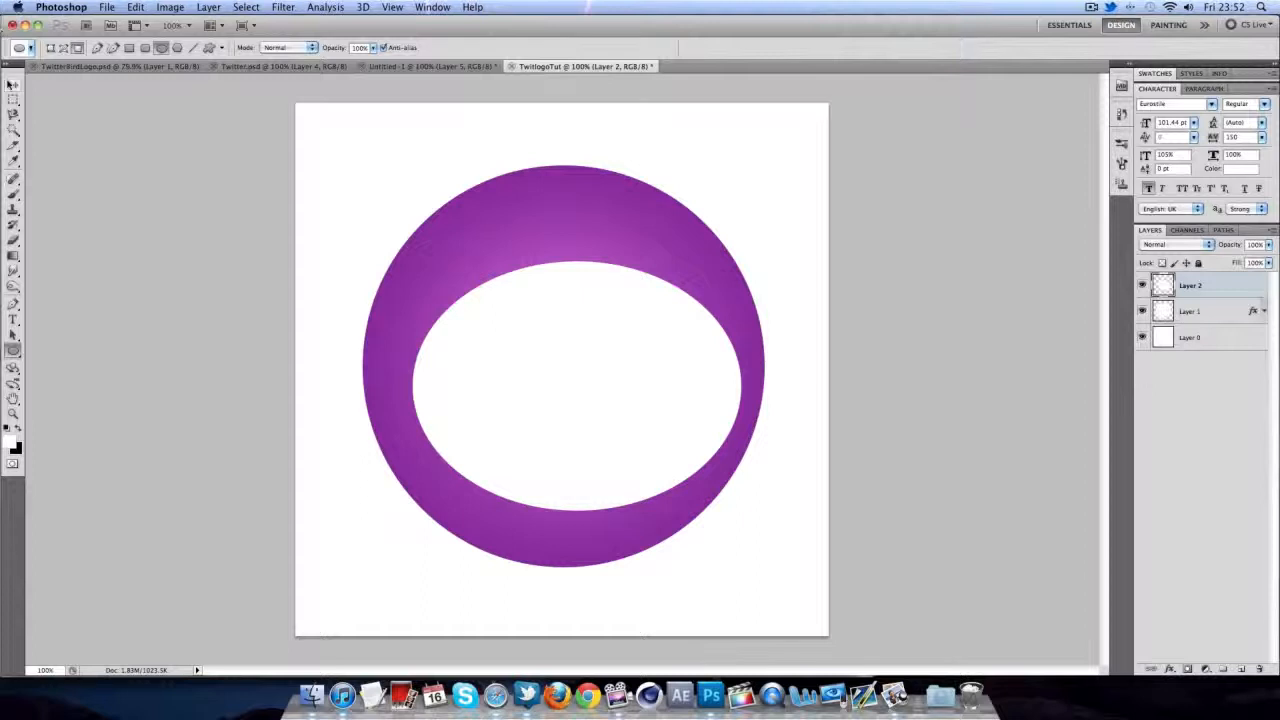
left_click_drag(565, 328, 569, 237)
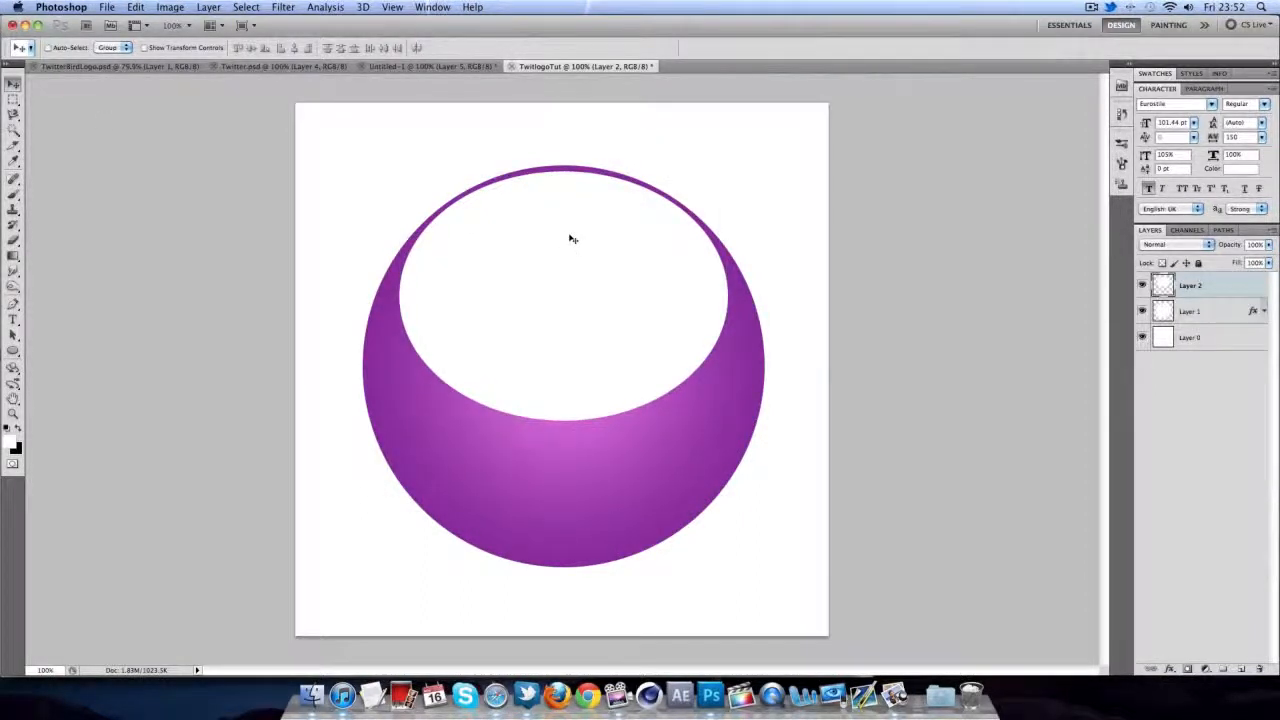
- Stretch the white ellipse to about 101% width and 102% height, keeping it centred just inside the top of the purple circle
key("ctrl+t")
left_click_drag(564, 421, 571, 428)
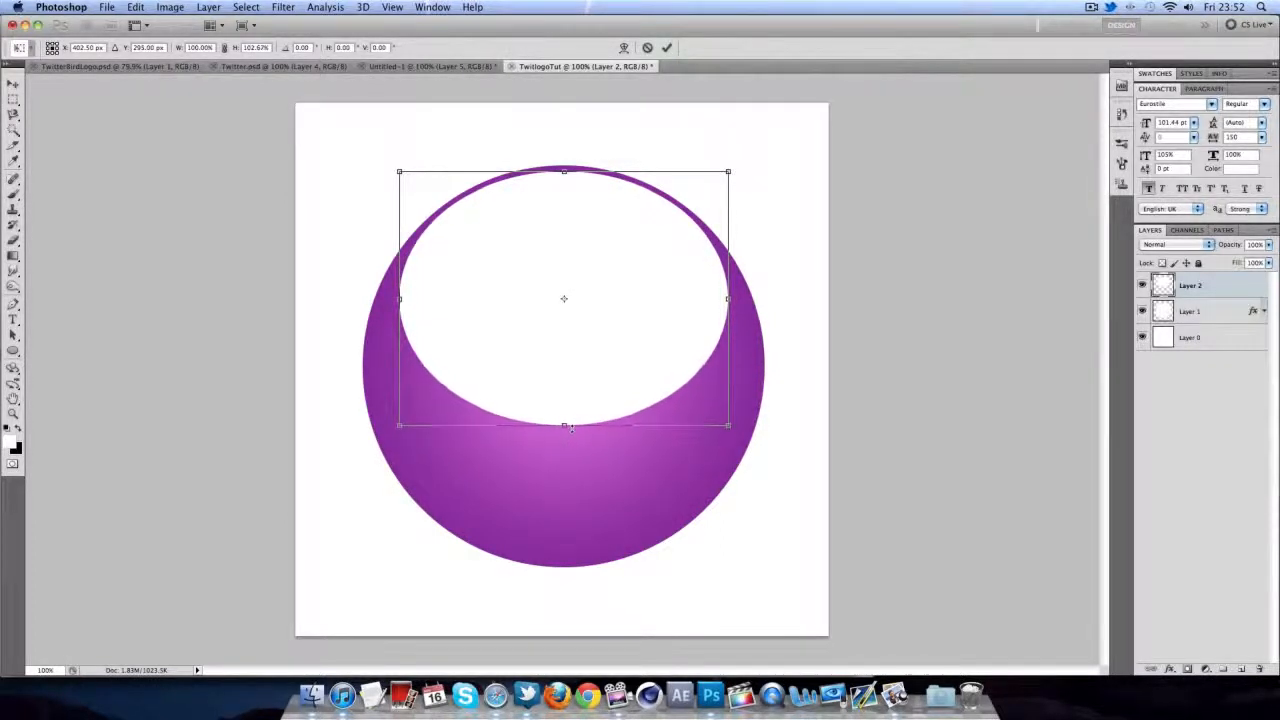
left_click_drag(399, 298, 396, 298)
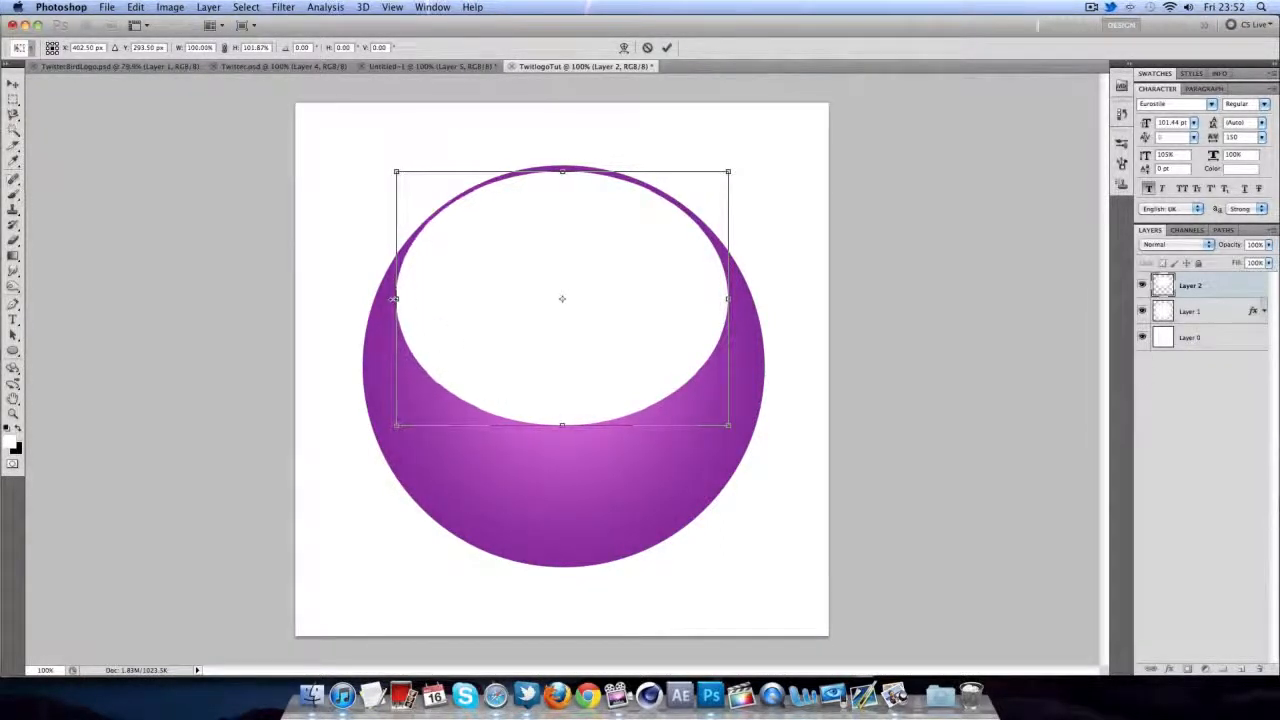
key("Right")
key("Right")
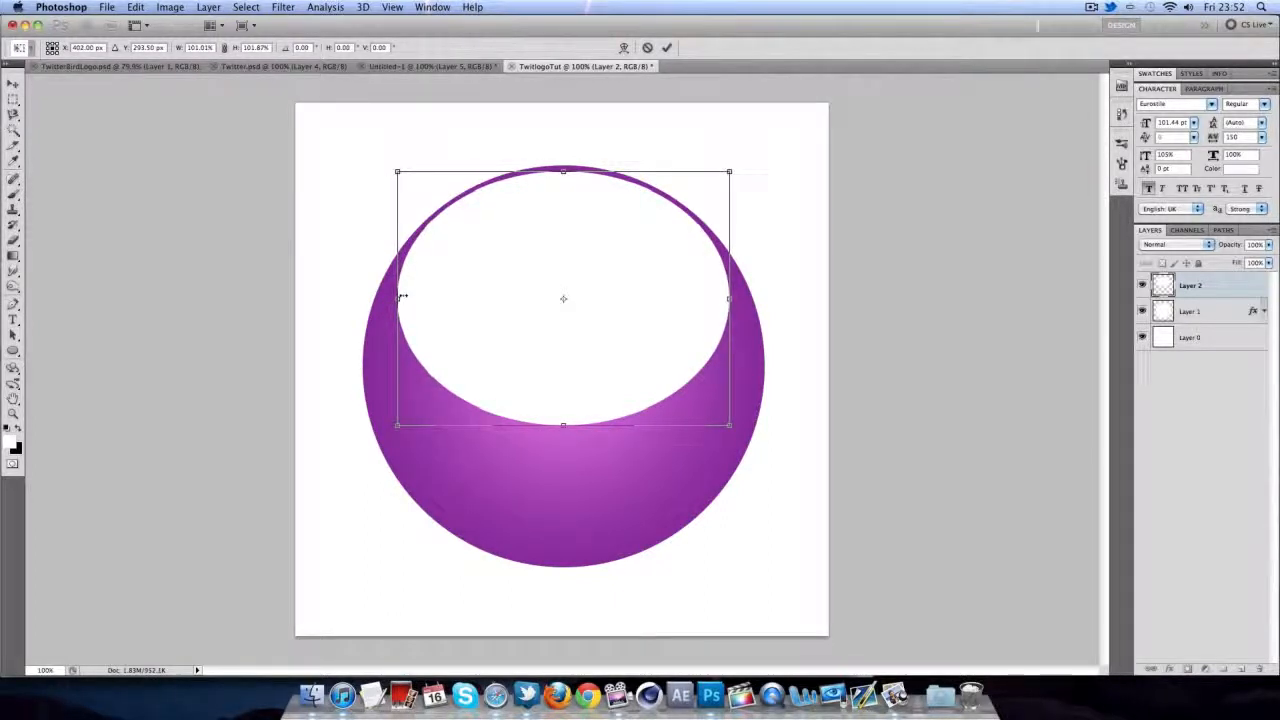
left_click(666, 47)
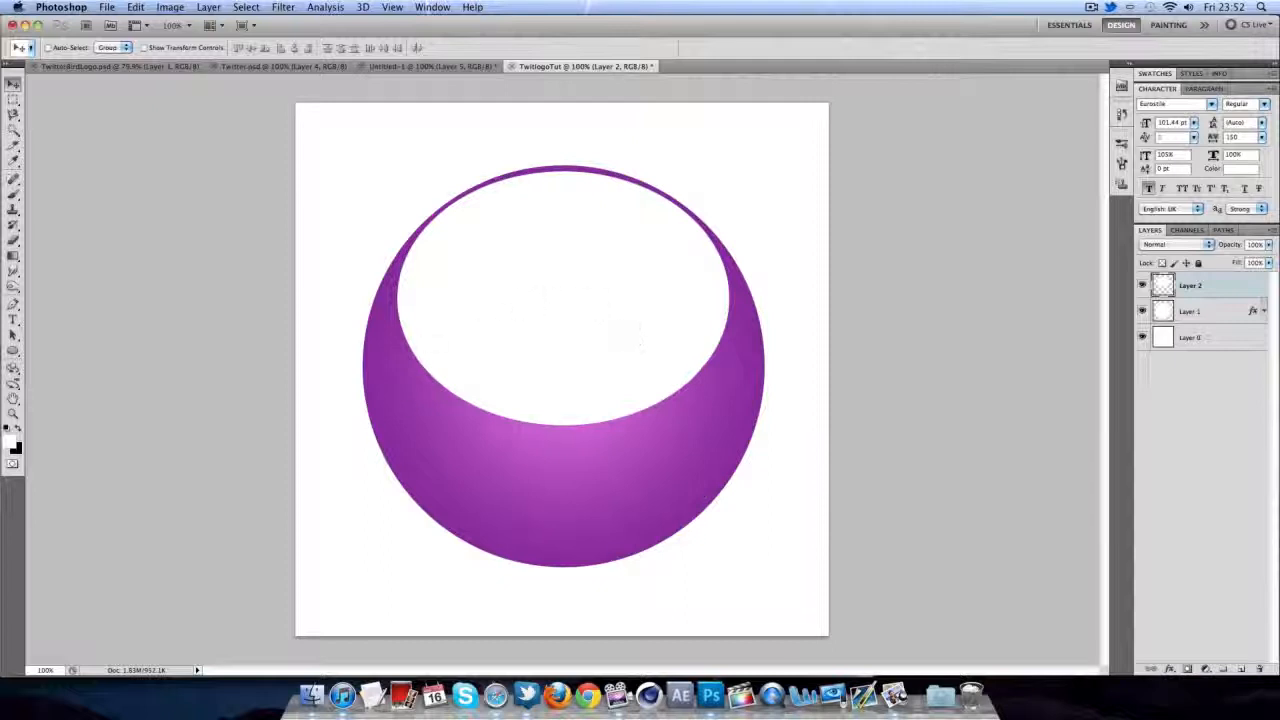
- Mask the white ellipse layer with a linear black-white gradient fading it out towards its bottom, and set the layer's opacity to 60%
left_click(1187, 669)
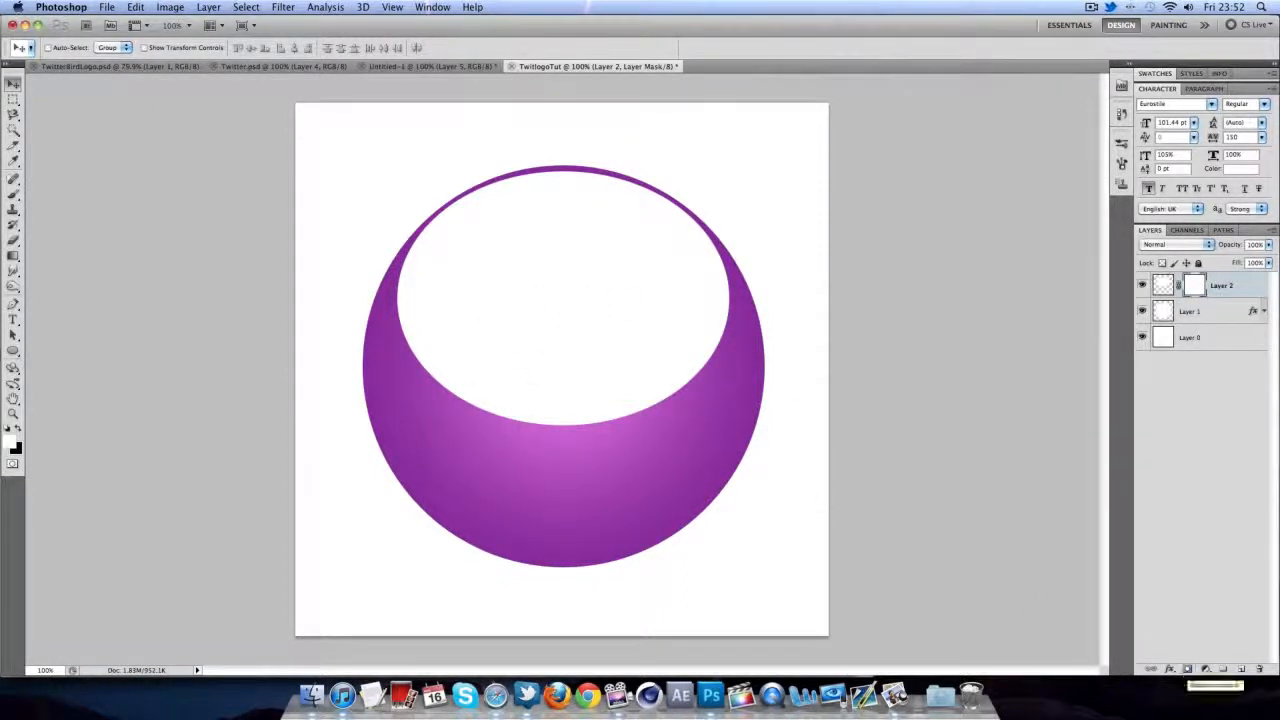
left_click(13, 256)
left_click(13, 256)
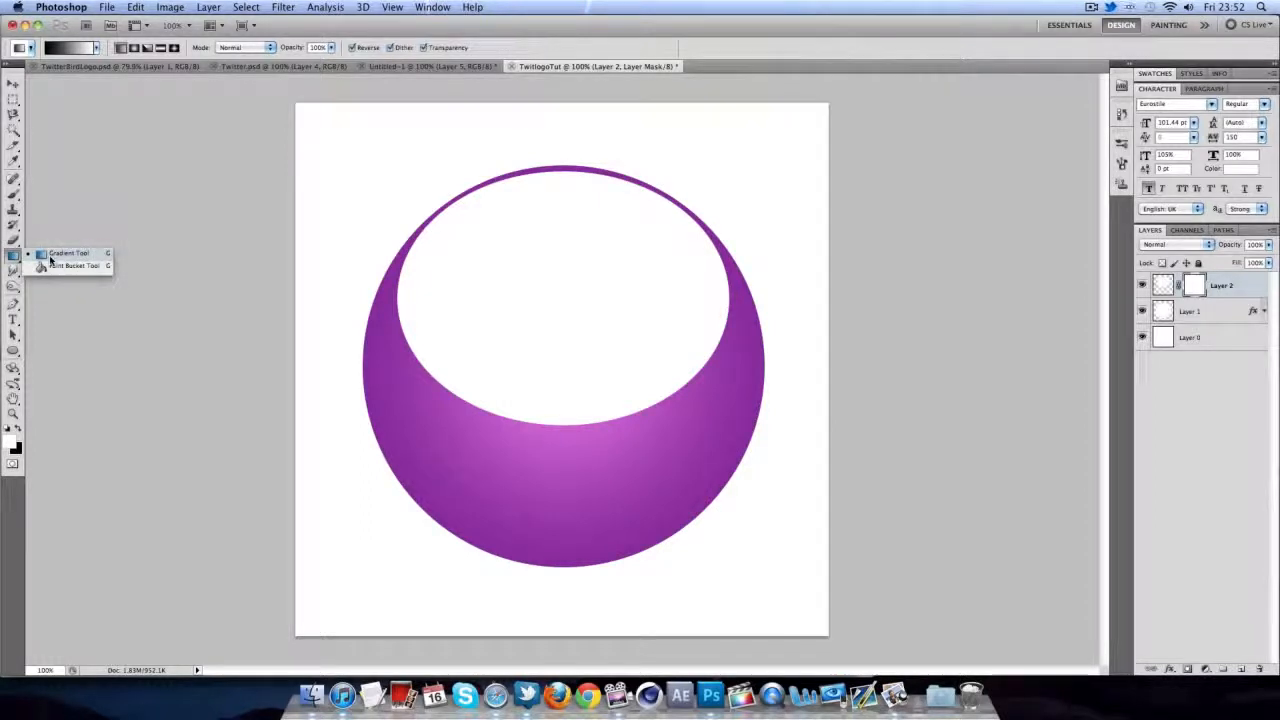
left_click(51, 257)
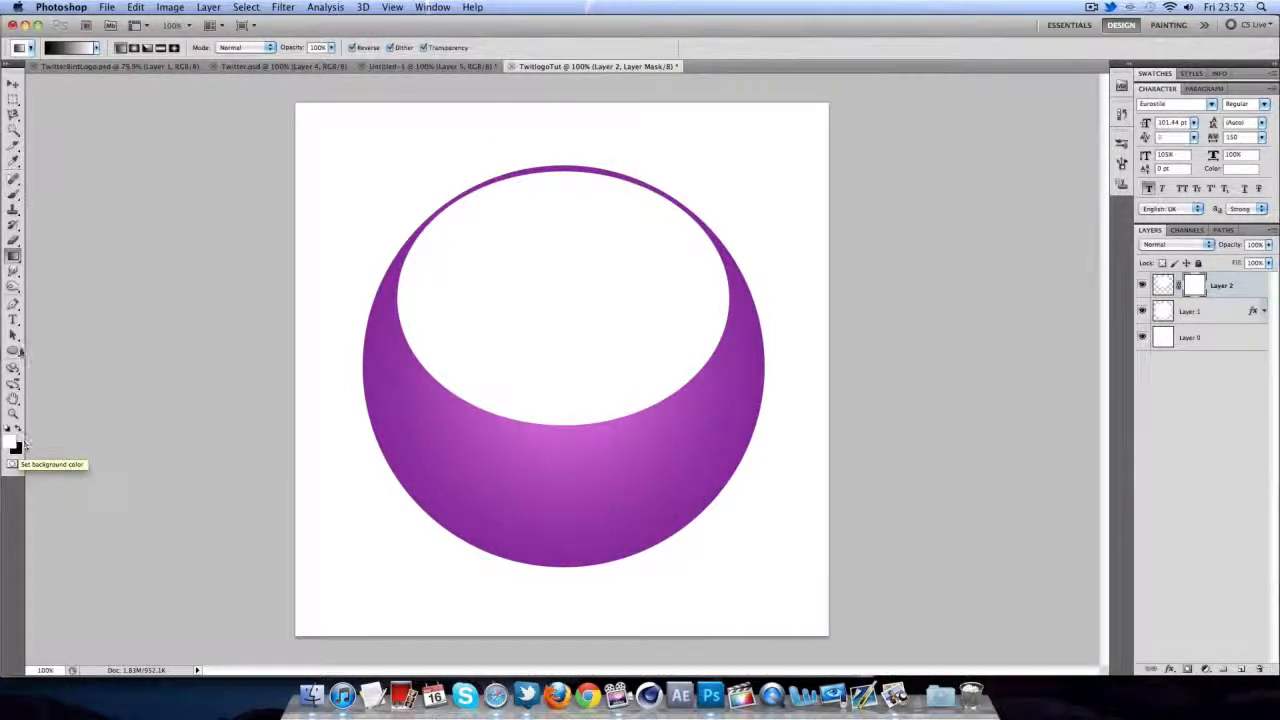
left_click_drag(562, 172, 563, 425)
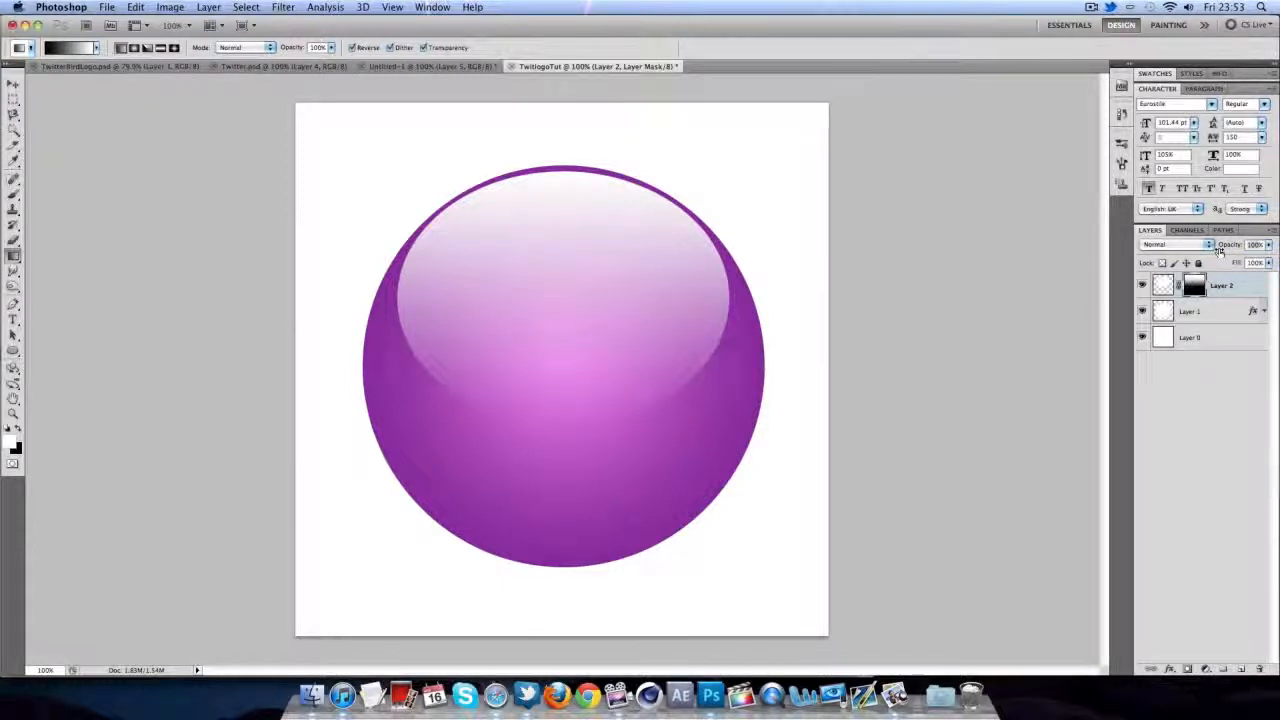
left_click_drag(1219, 251, 1190, 251)
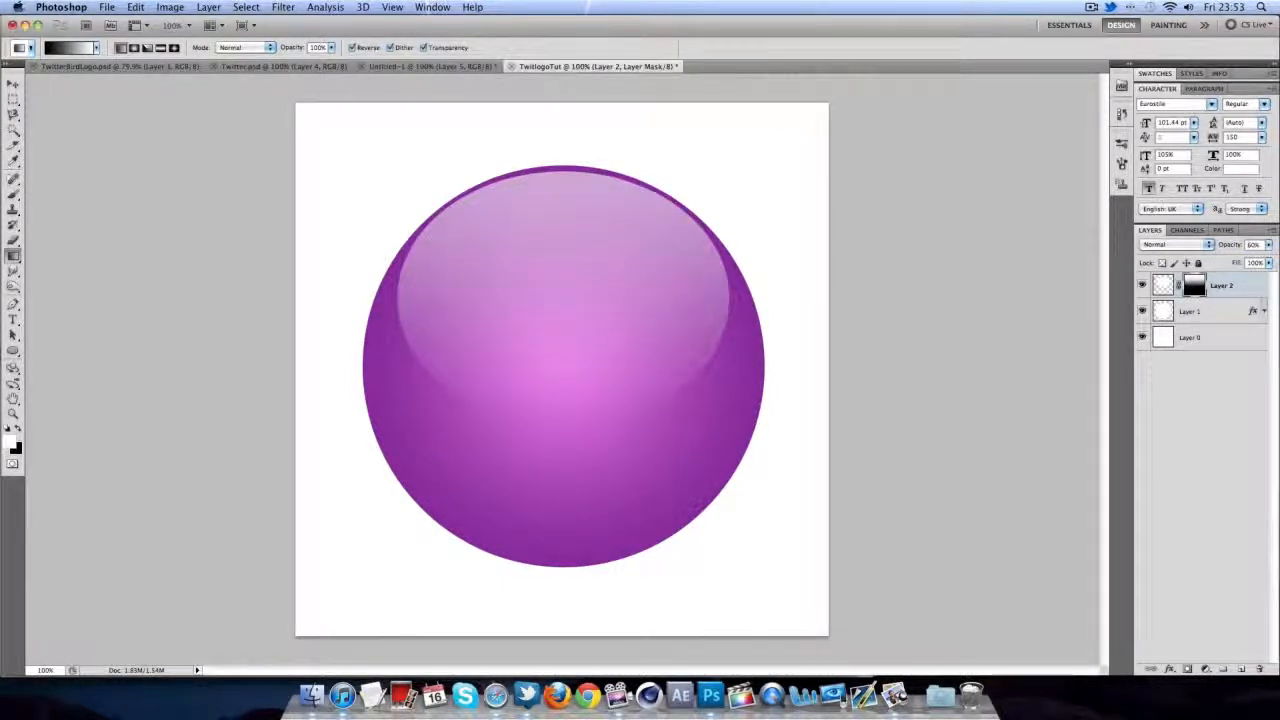
- Rename the purple circle's layer Base and the highlight ellipse's layer Top Gloss
left_click(1218, 285)
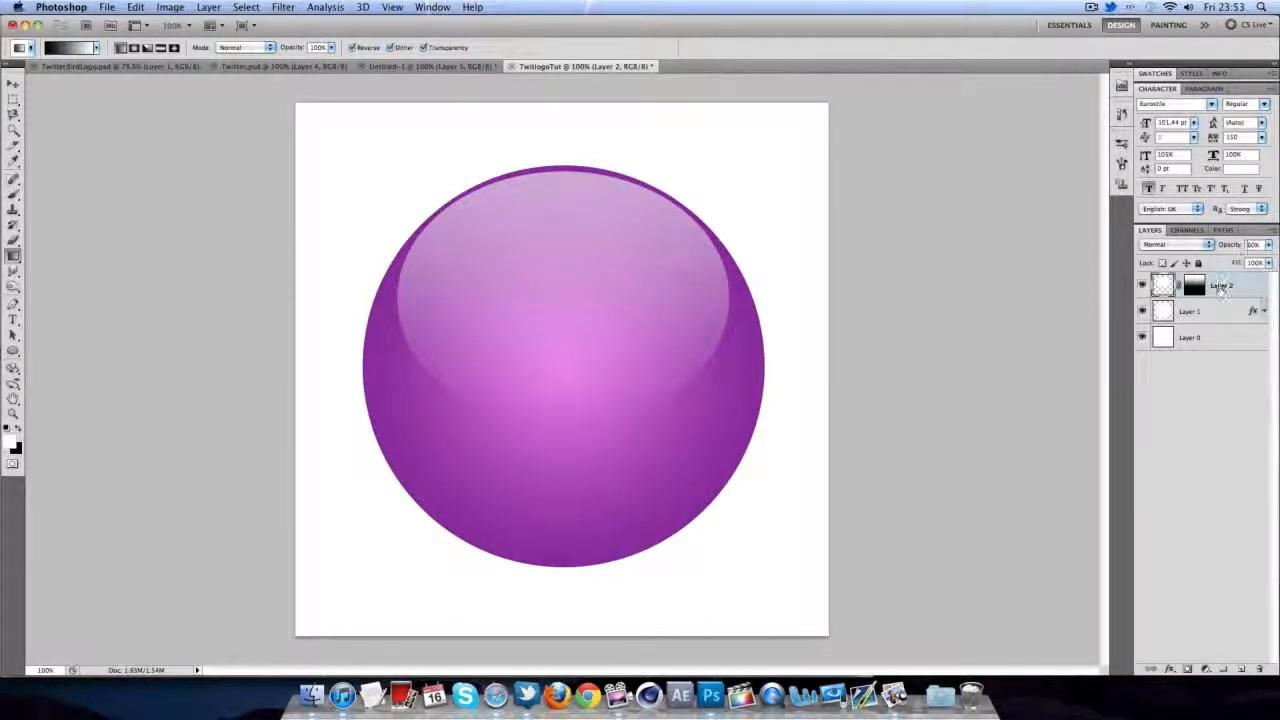
left_click(1196, 313)
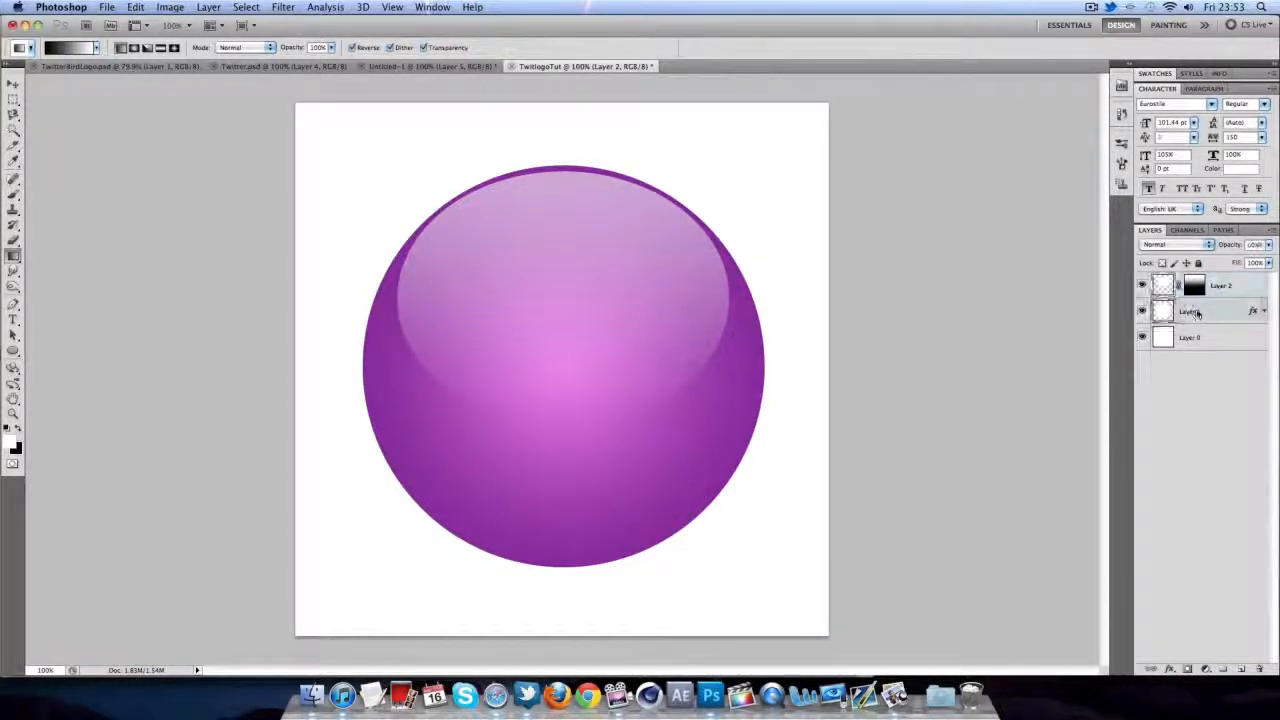
double_click(1191, 313)
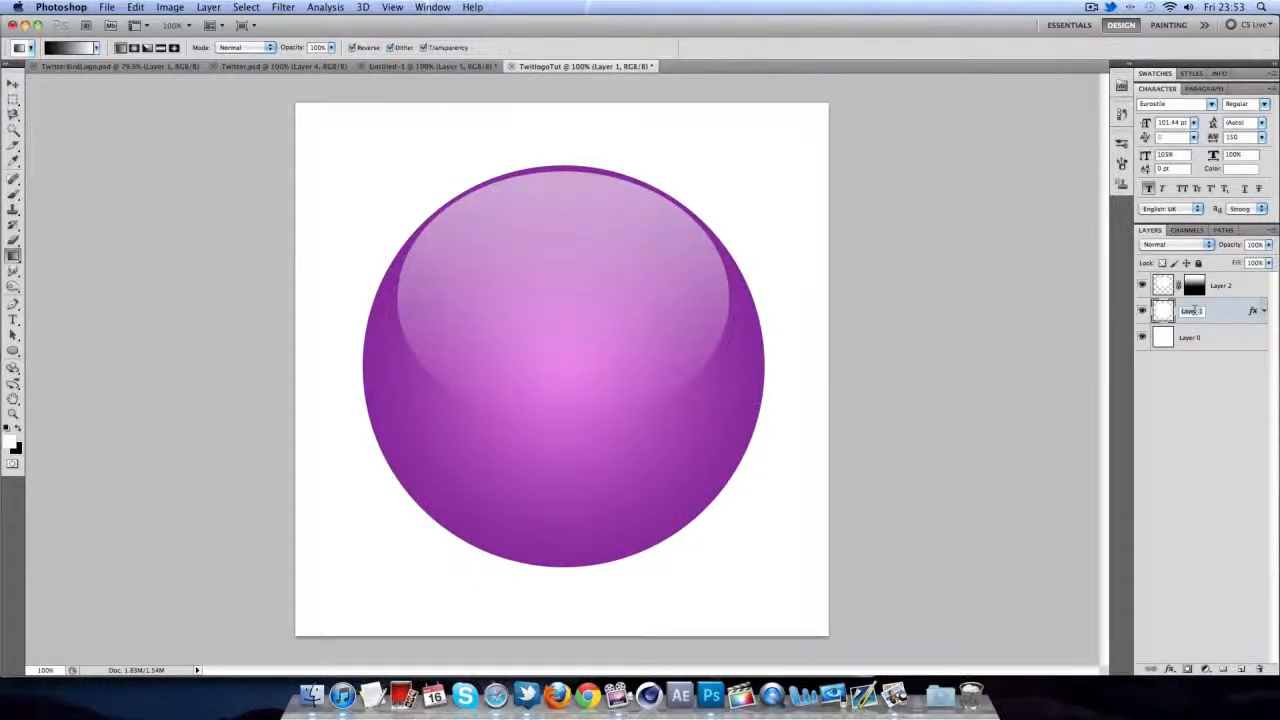
type("Base")
key("Return")
double_click(1222, 285)
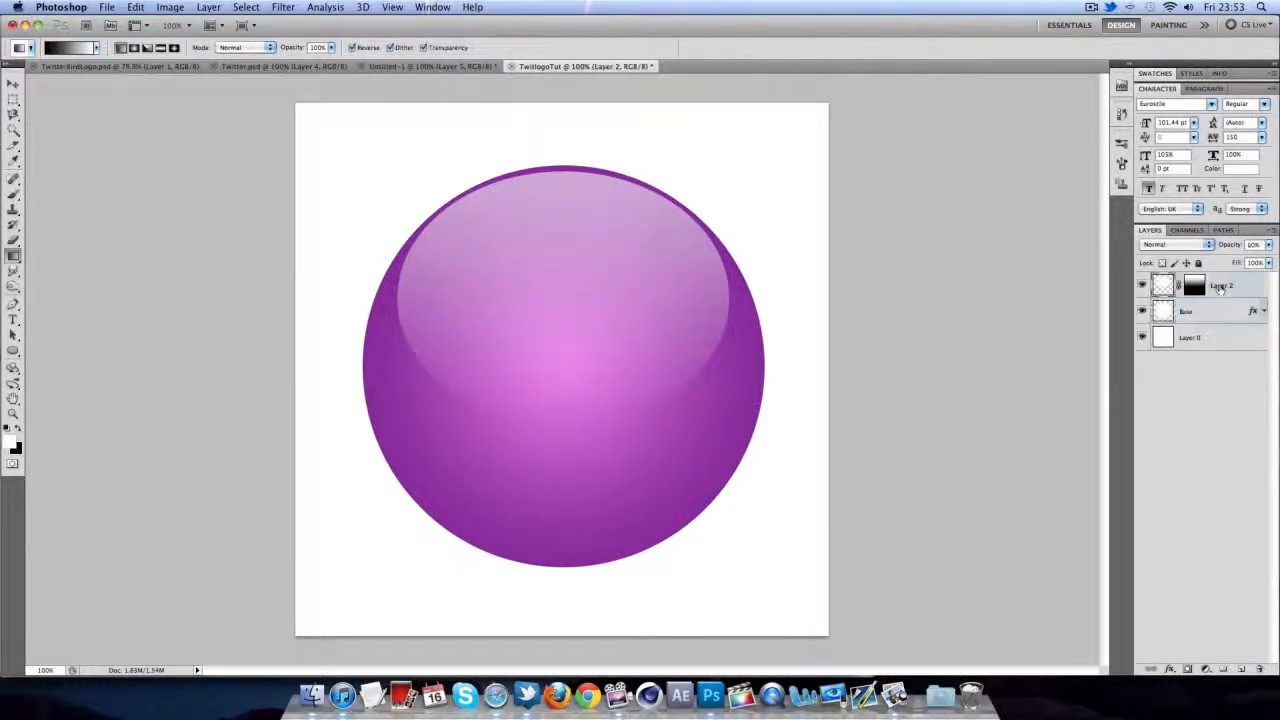
type("Top Gloss")
key("Return")
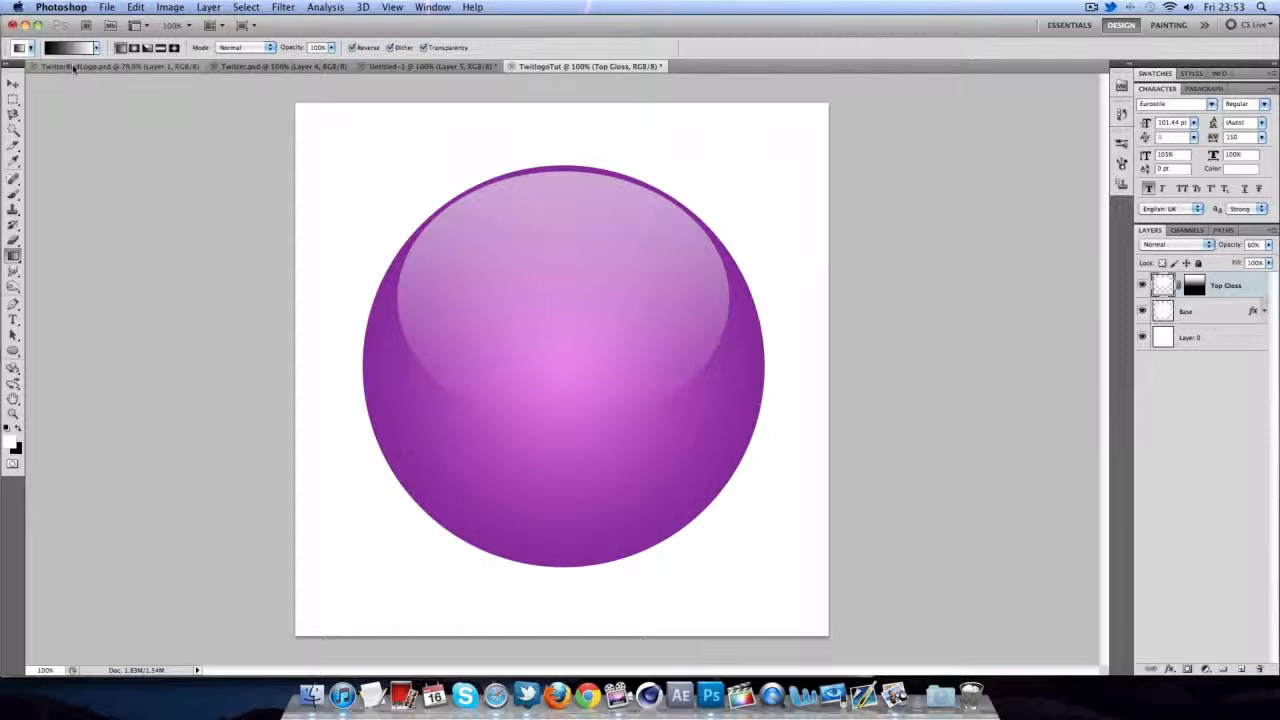
- In TwitterBirdLogo.psd, select the whole blue bird with the Magic Wand and copy it
left_click(74, 68)
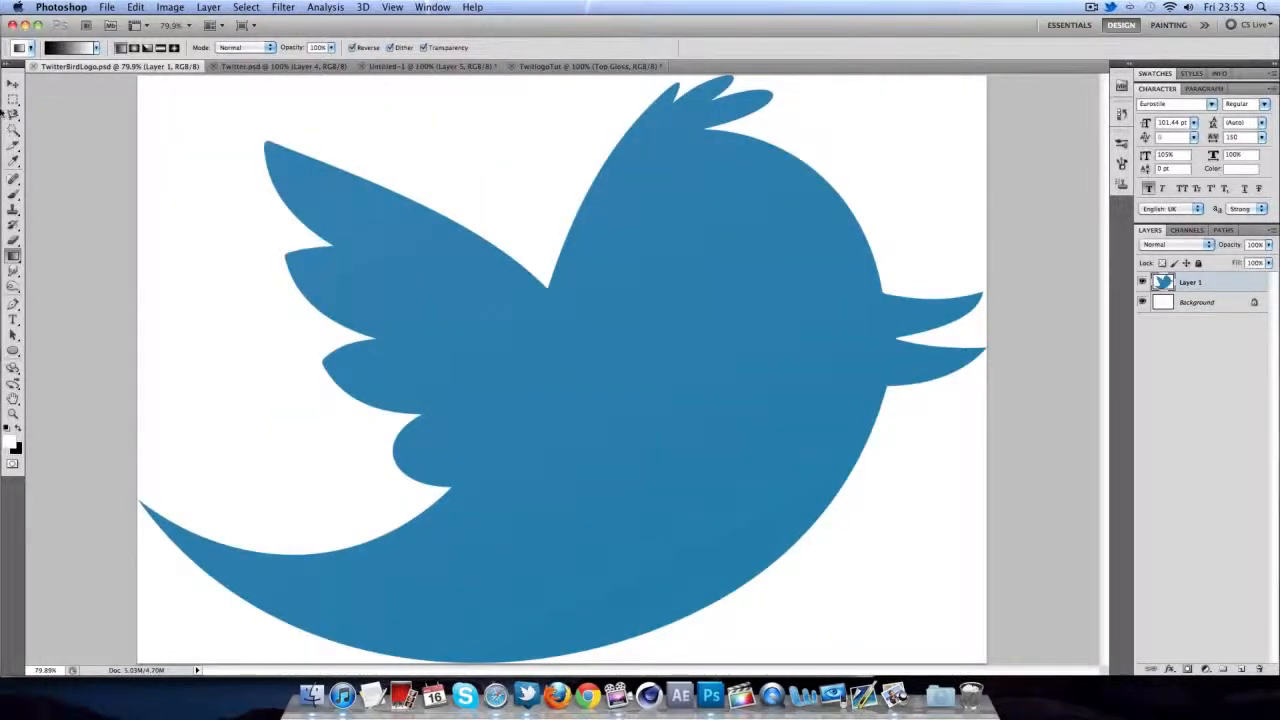
left_click(13, 129)
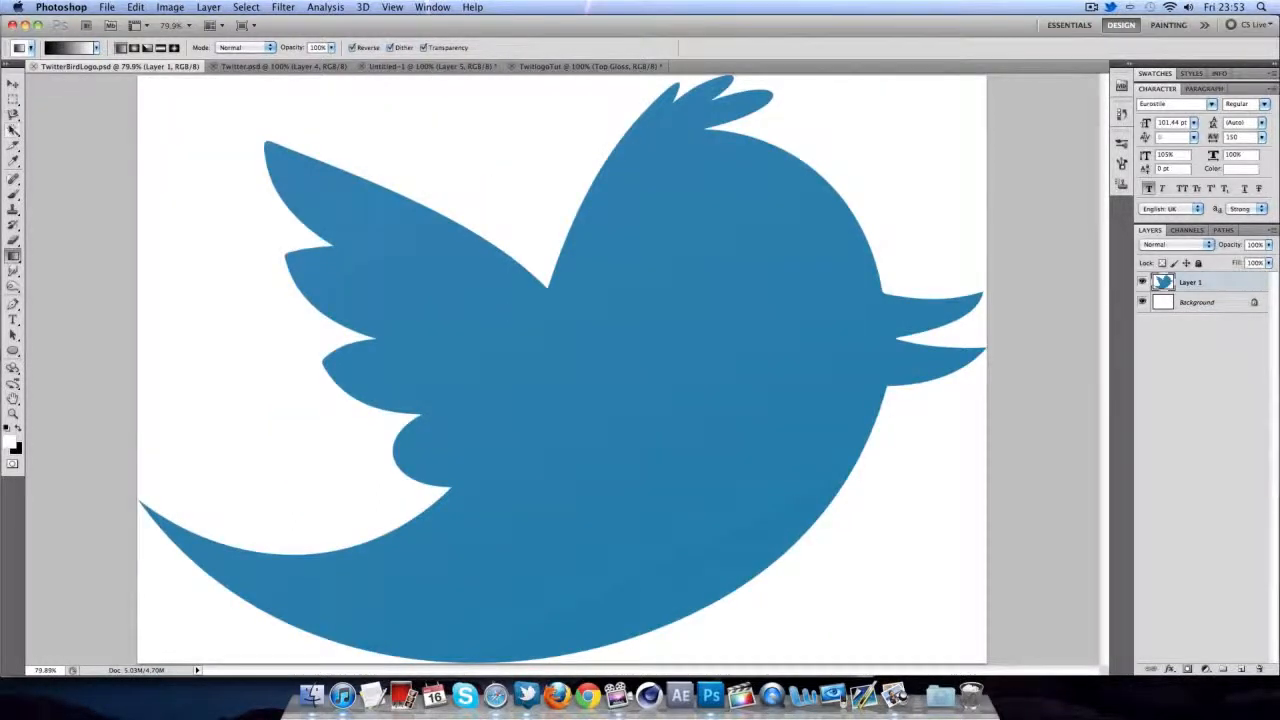
left_click(470, 283)
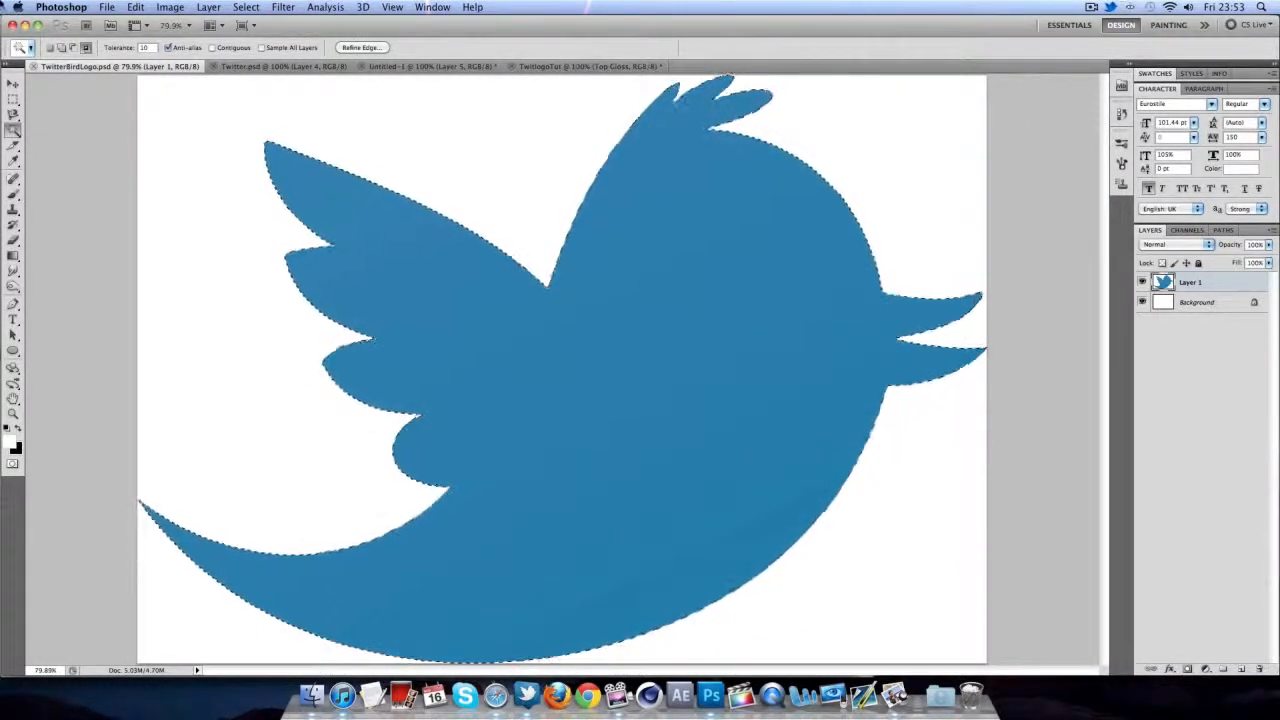
left_click(137, 7)
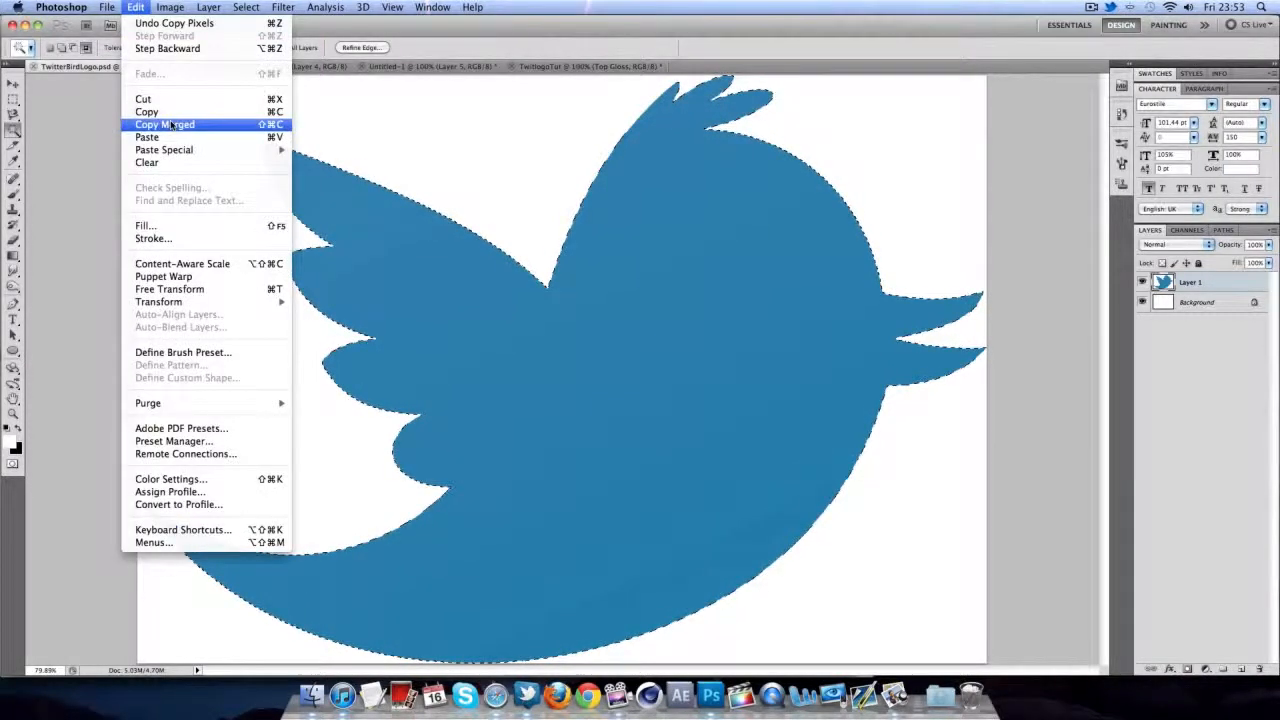
left_click(168, 112)
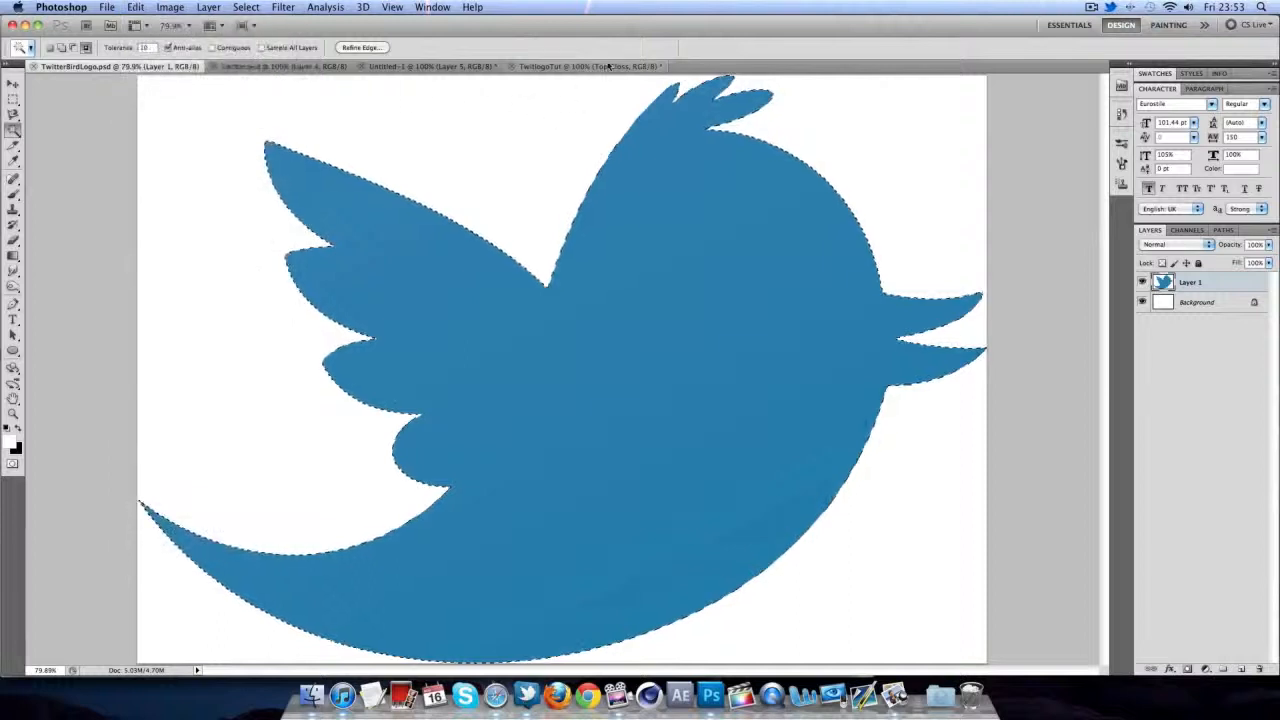
- In the TwitlogoTut document, add a new layer between Top Gloss and Base and paste the blue bird onto it
left_click(607, 66)
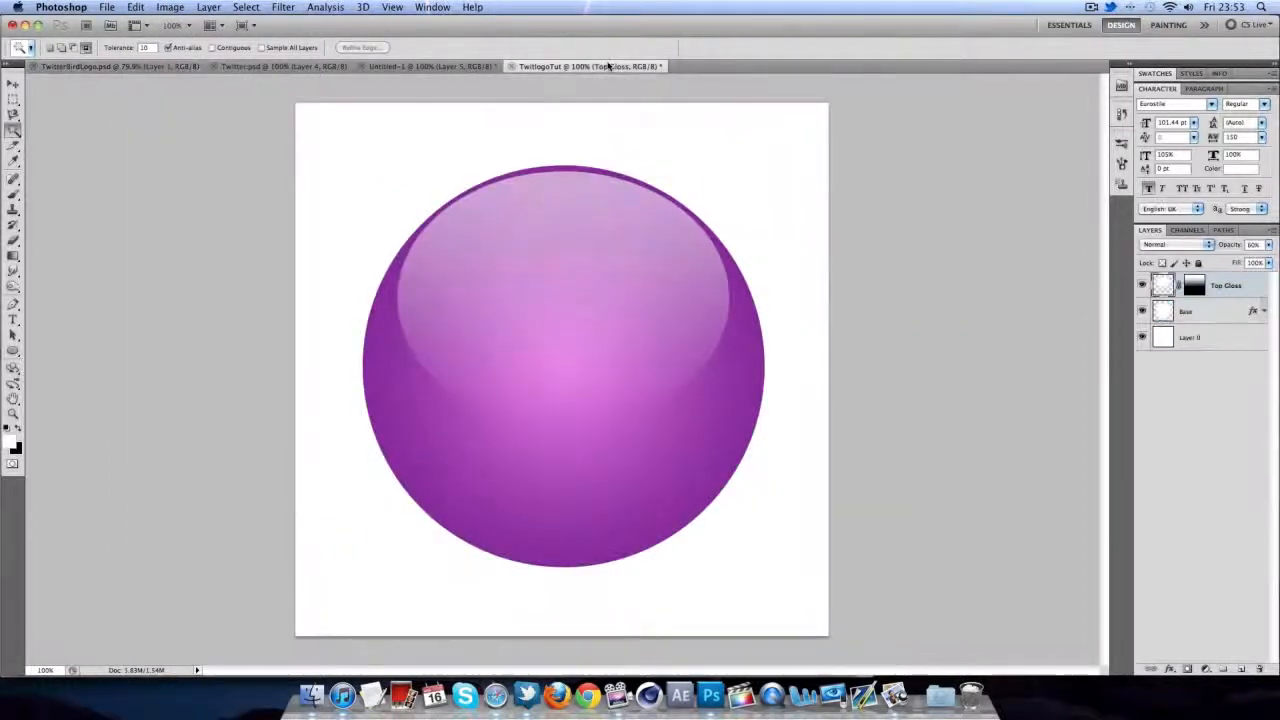
left_click(1241, 669)
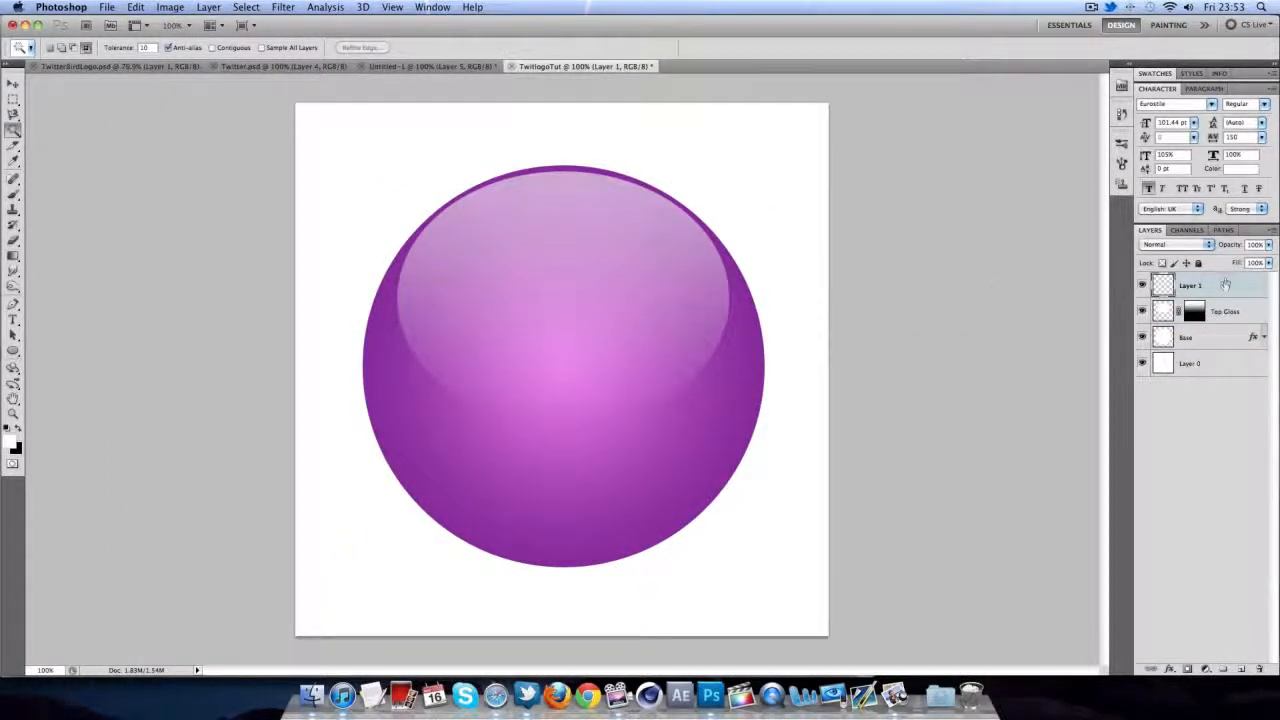
left_click_drag(1225, 287, 1223, 322)
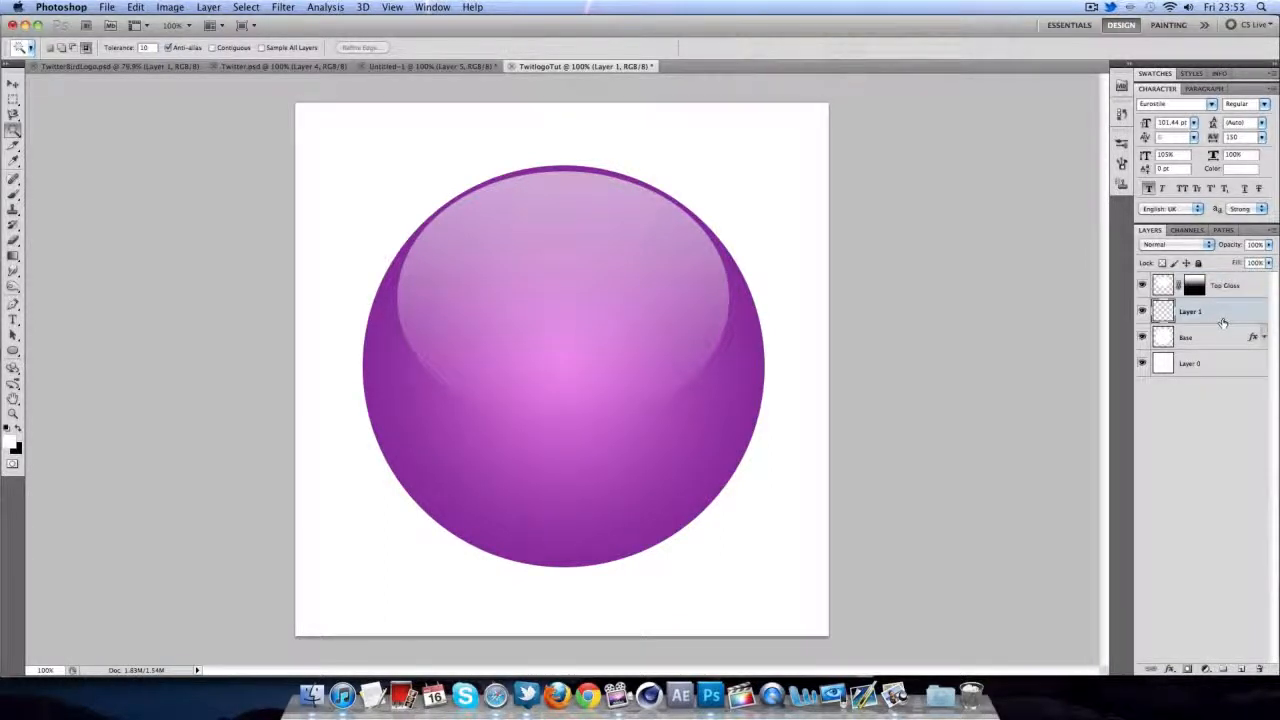
key("super+v")
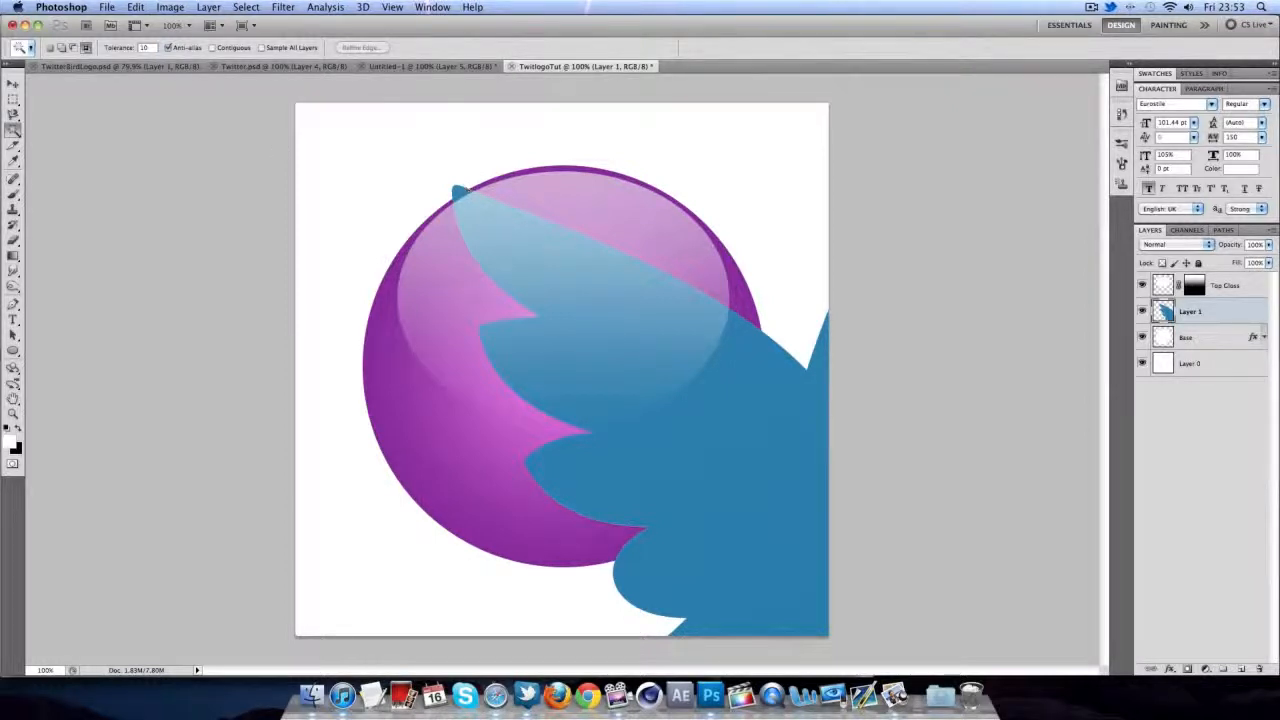
- Scale the pasted bird proportionally to about 26% and centre it within the purple circle
key("v")
key("super+t")
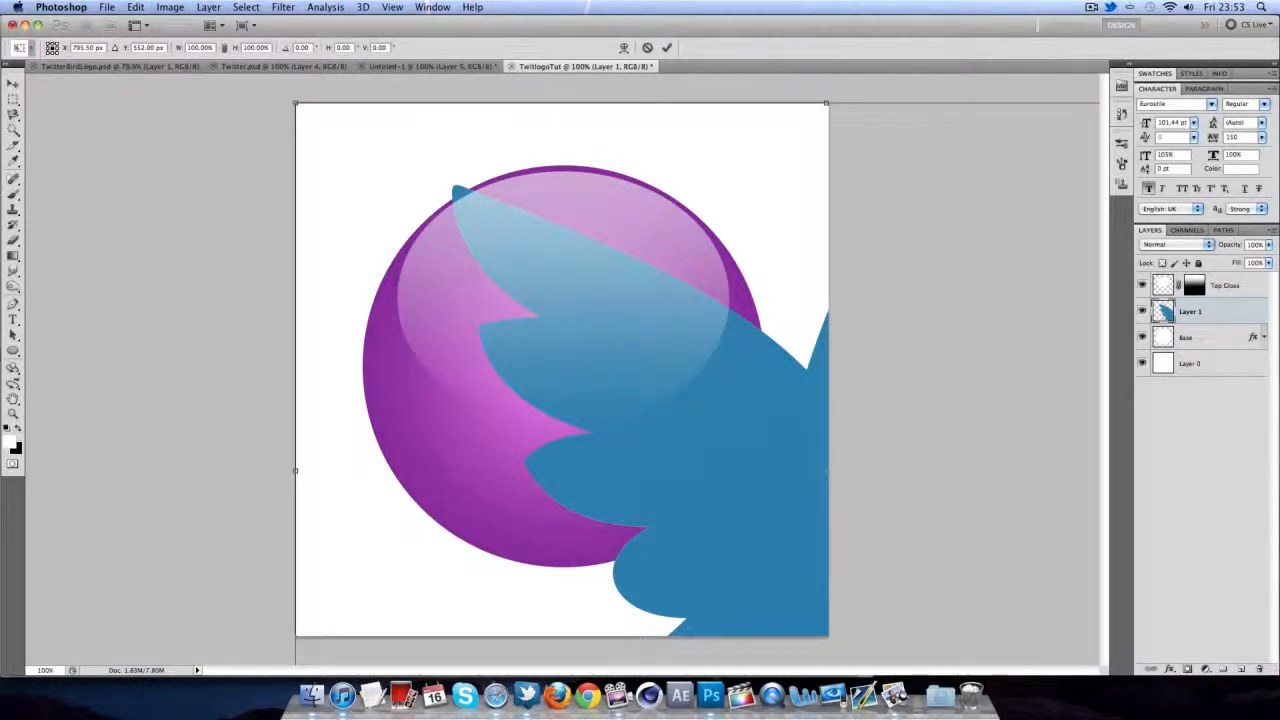
left_click_drag(295, 103, 631, 337)
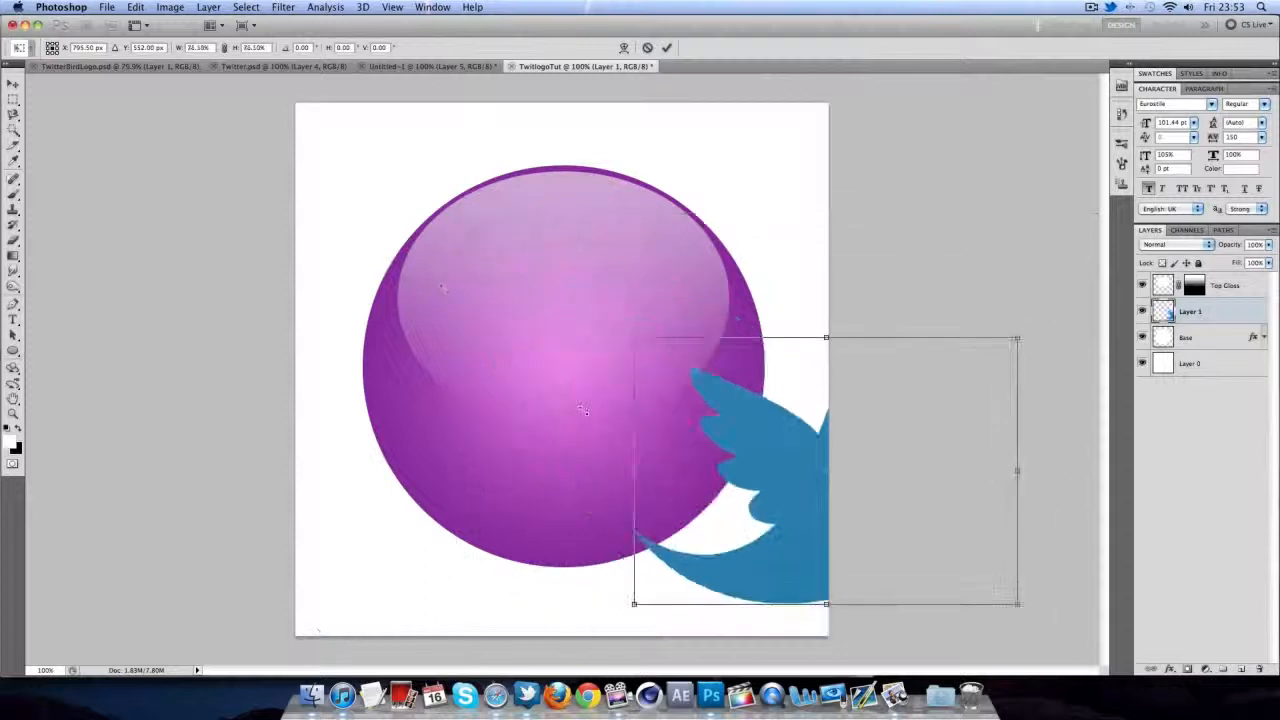
left_click_drag(701, 452, 445, 310)
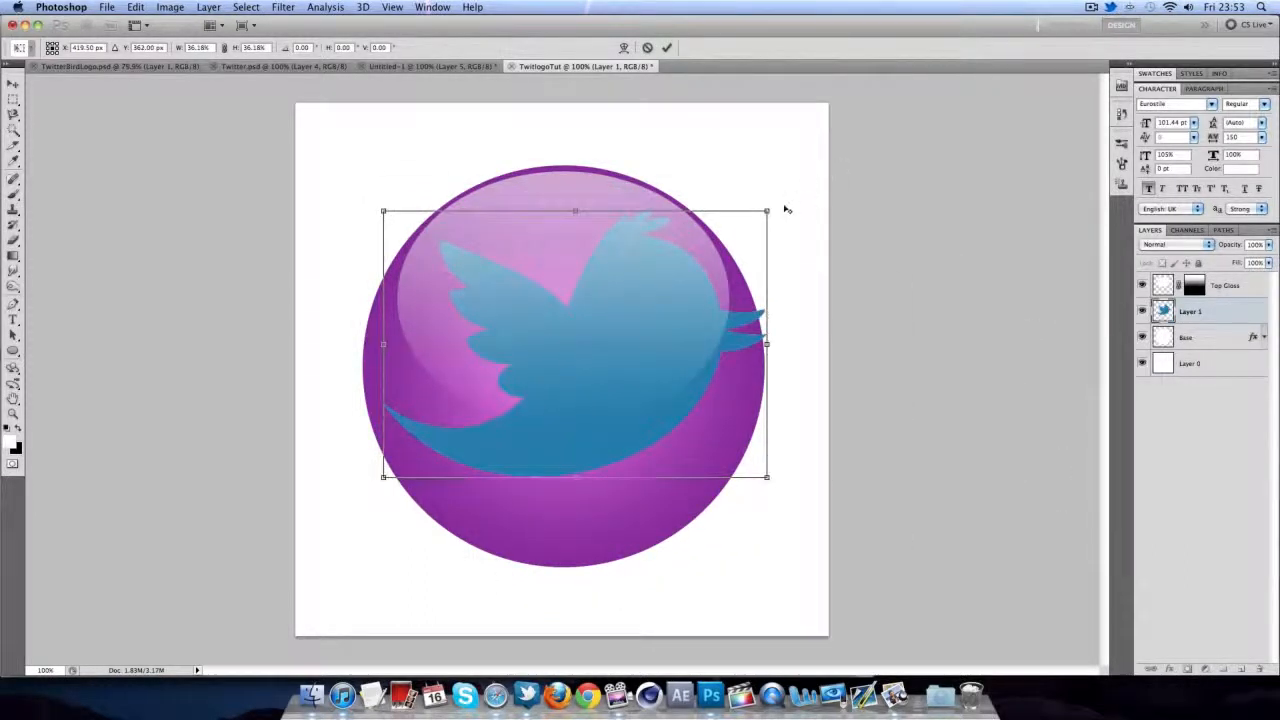
left_click_drag(766, 206, 726, 240)
left_click_drag(623, 337, 616, 348)
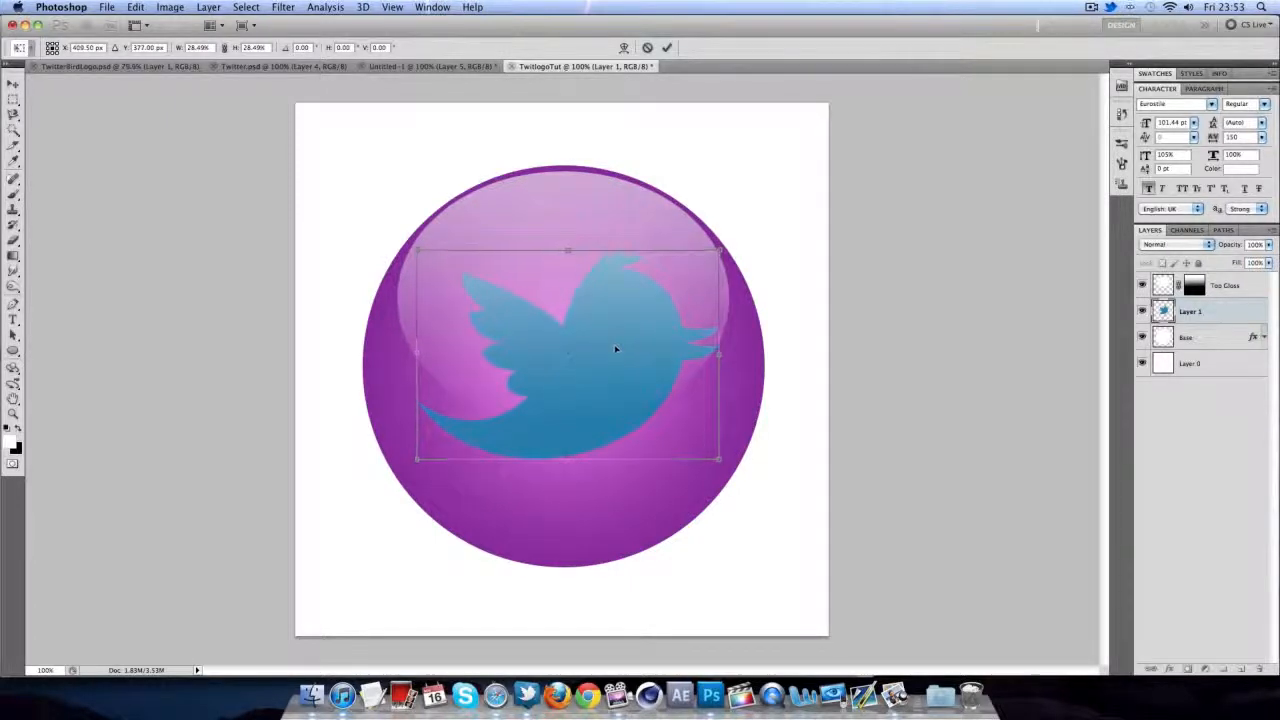
left_click_drag(719, 249, 707, 260)
left_click_drag(648, 330, 646, 332)
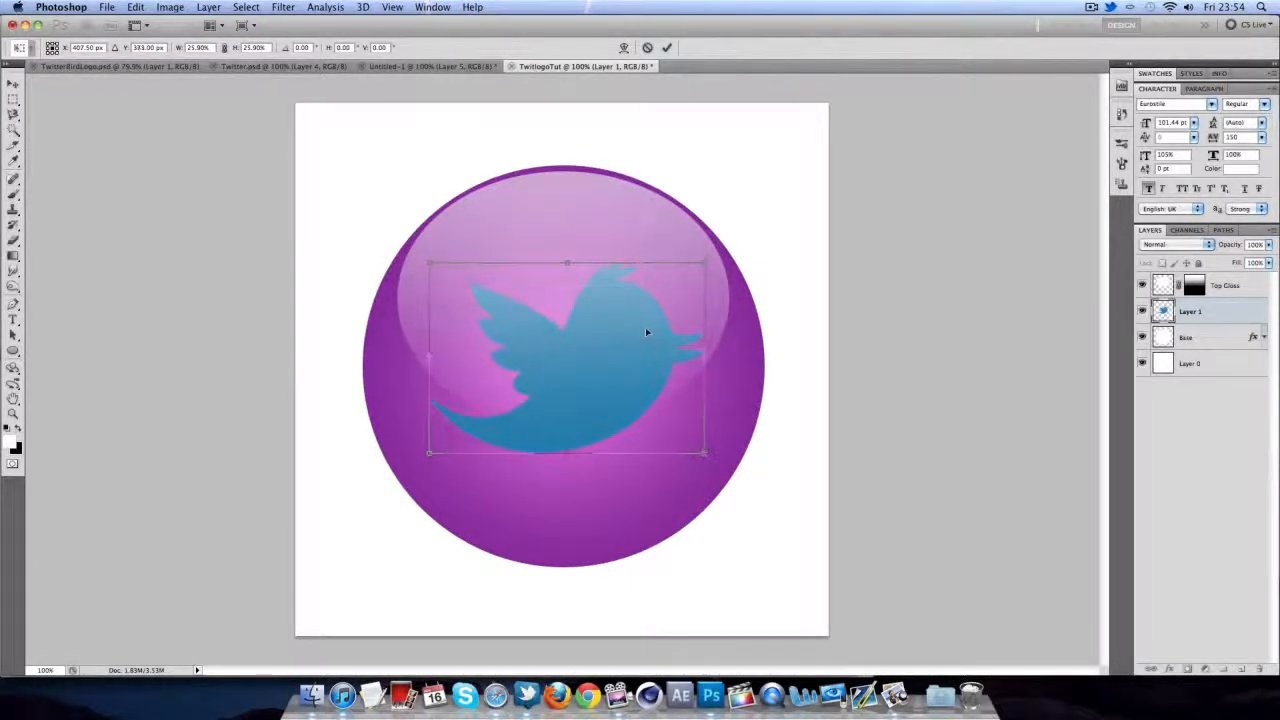
left_click(667, 48)
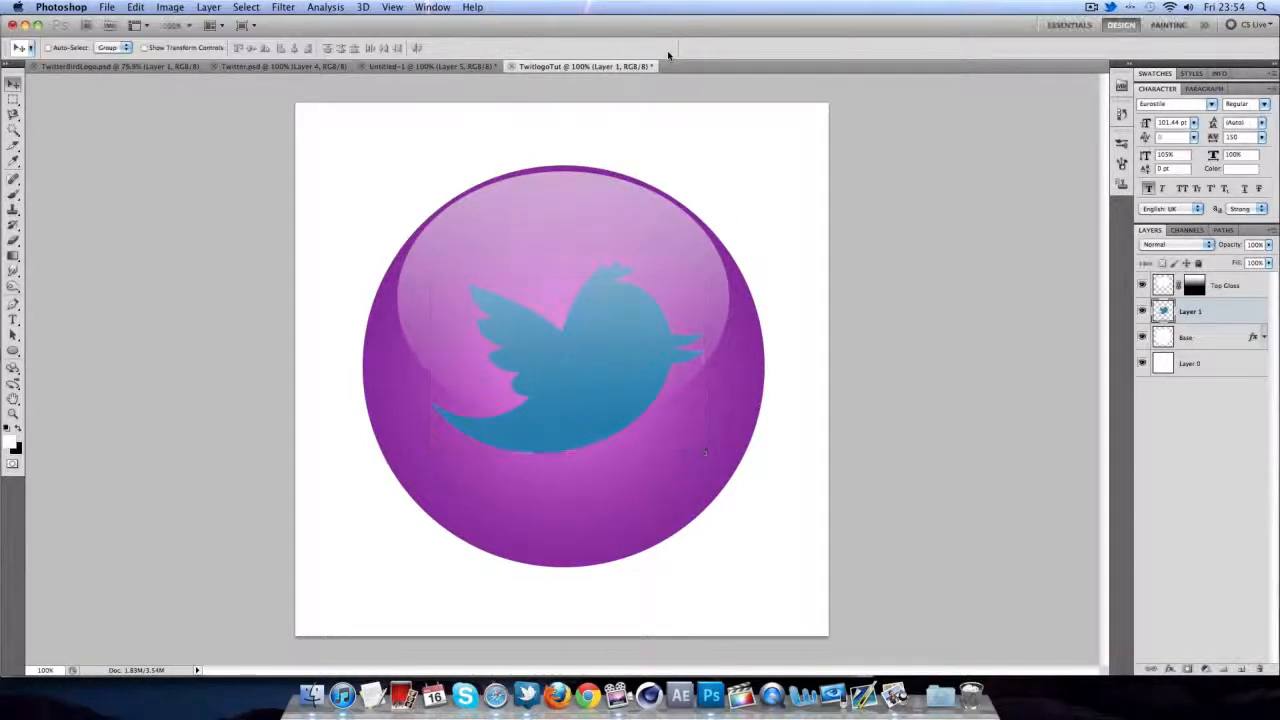
- Add a Hue/Saturation adjustment layer above the bird and clip it to the bird layer only
left_click(1205, 669)
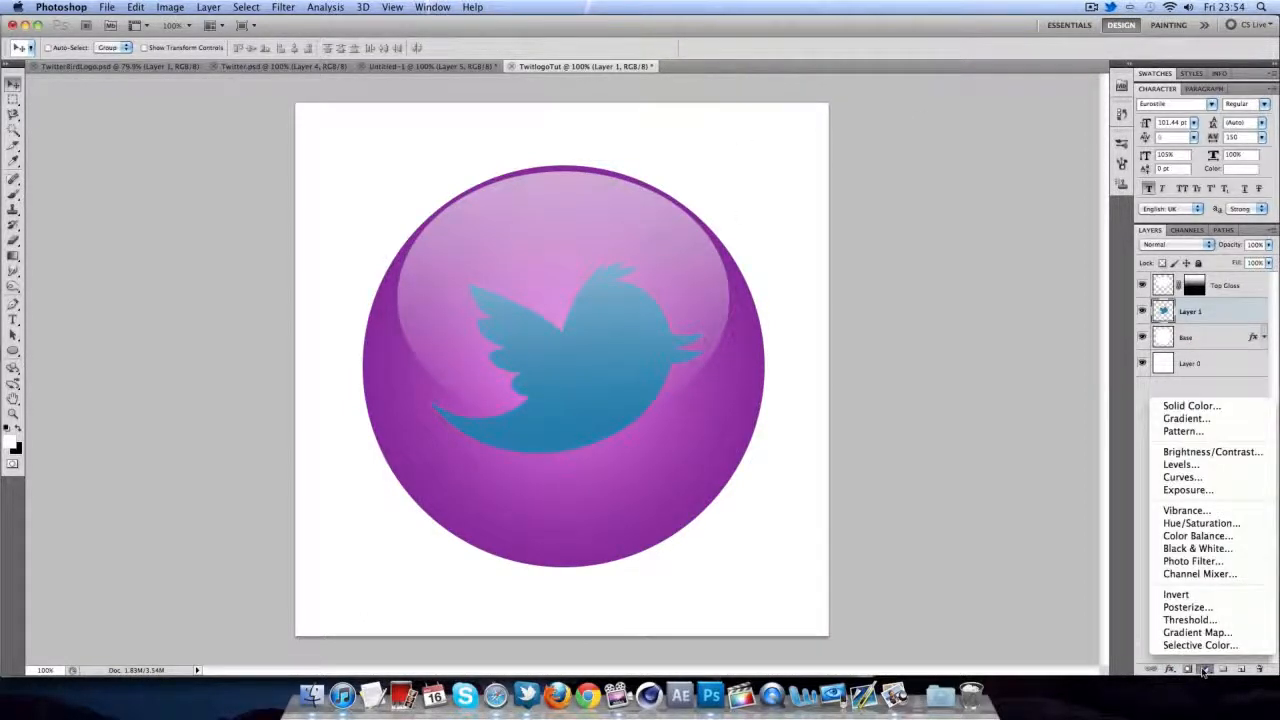
left_click(1200, 525)
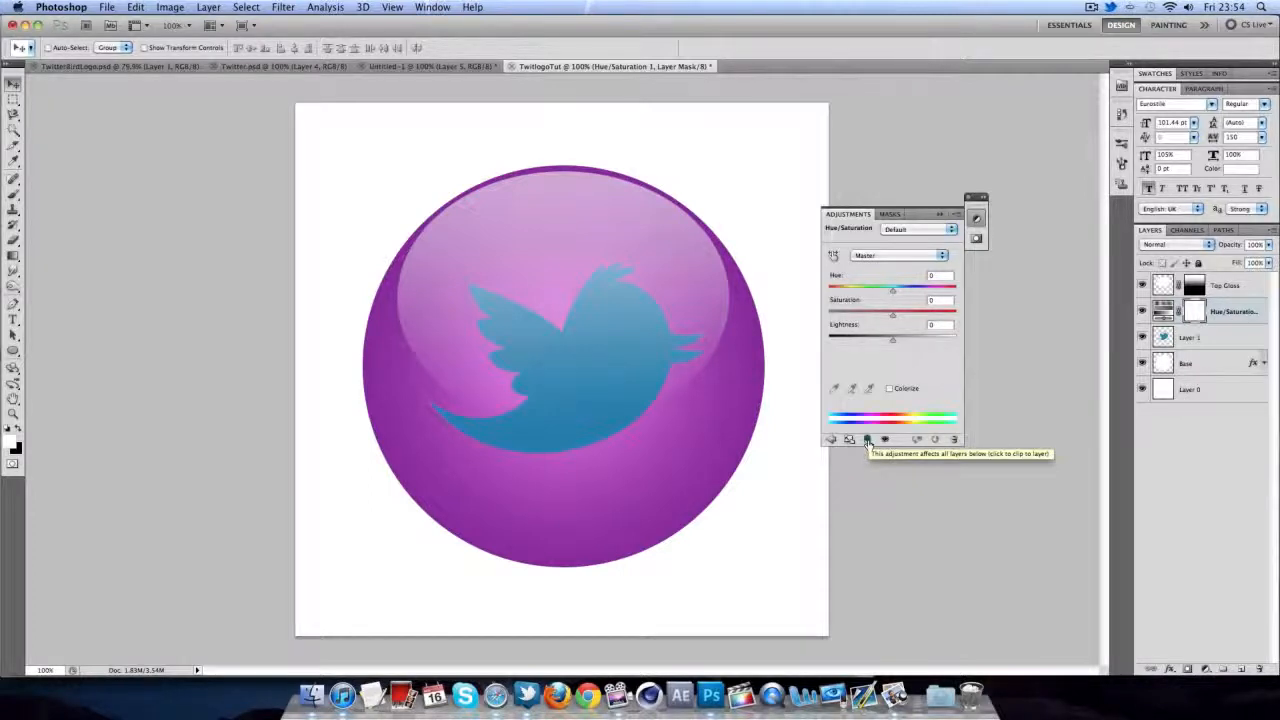
left_click(867, 440)
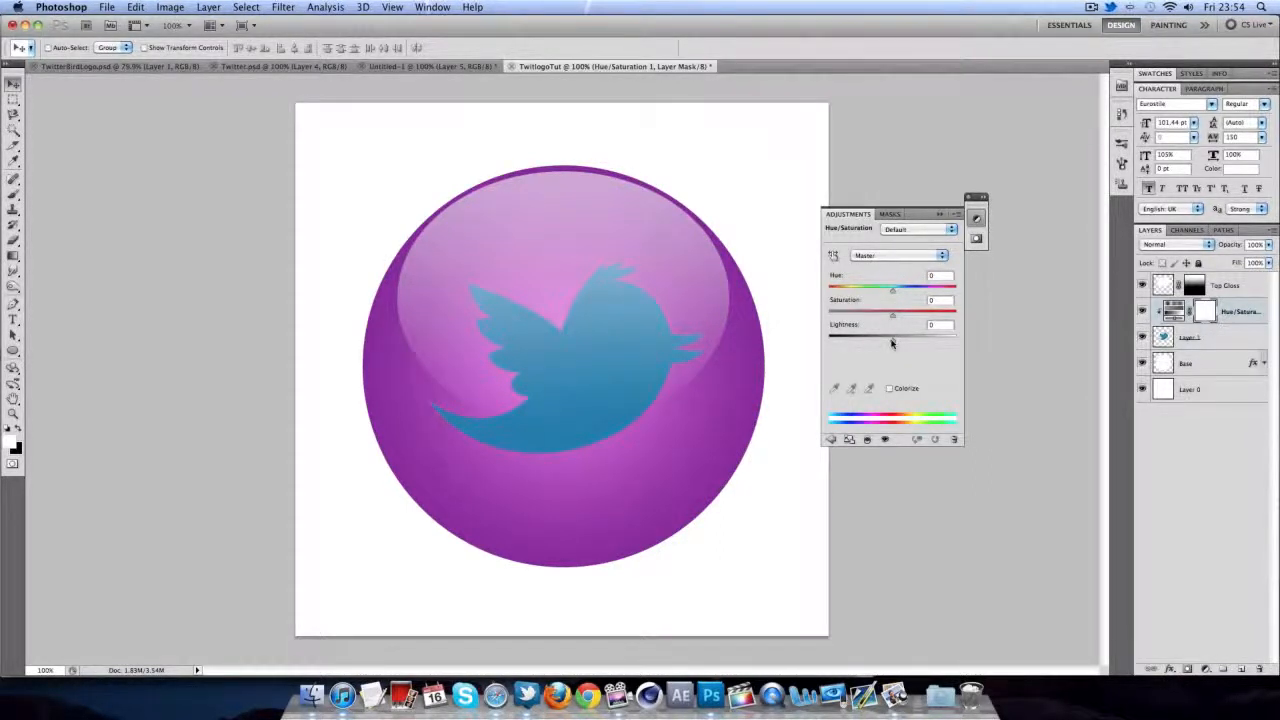
- Recolour the bird dark purple by setting the adjustment's lightness to -59 and hue to +91
left_click_drag(892, 343, 853, 345)
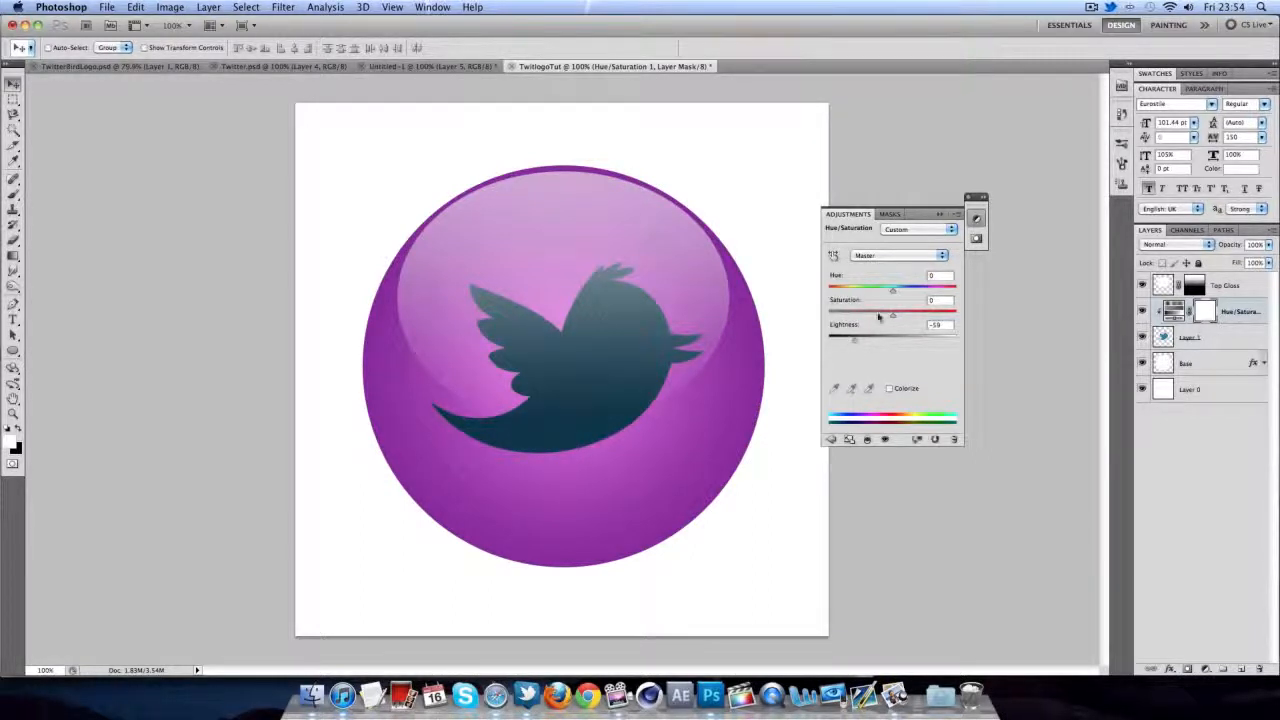
left_click_drag(894, 292, 929, 295)
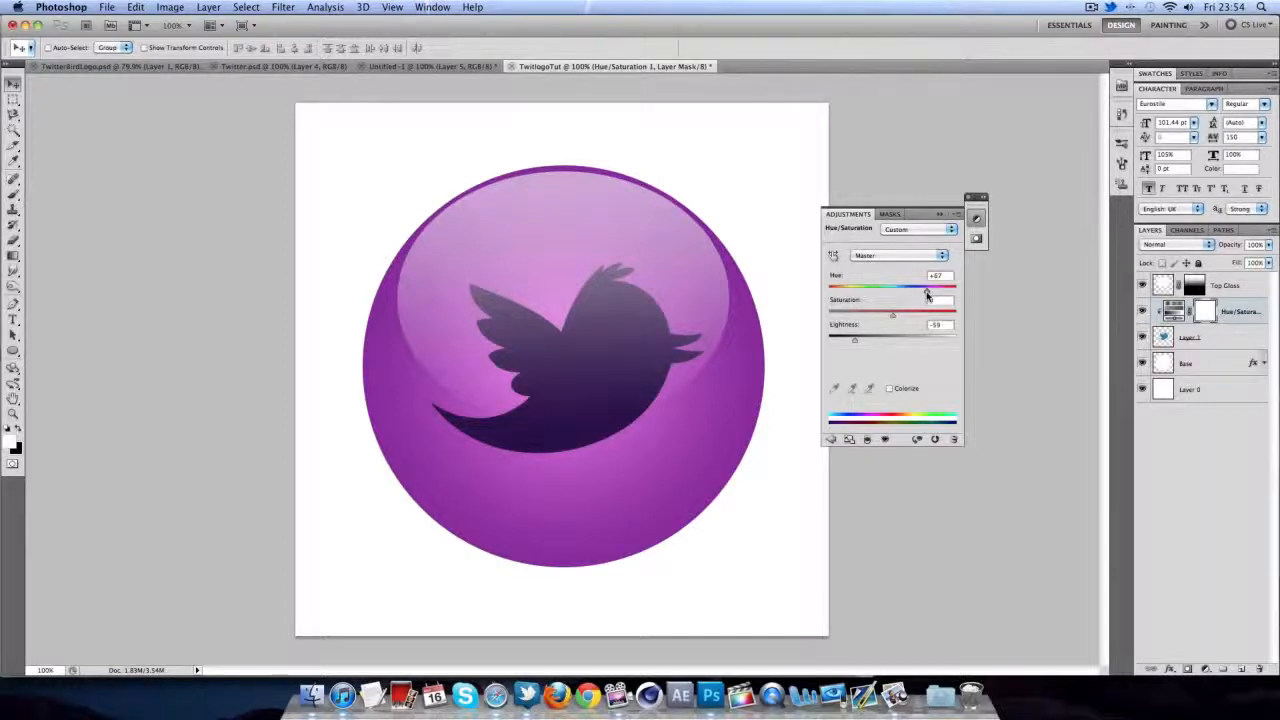
left_click_drag(927, 294, 935, 297)
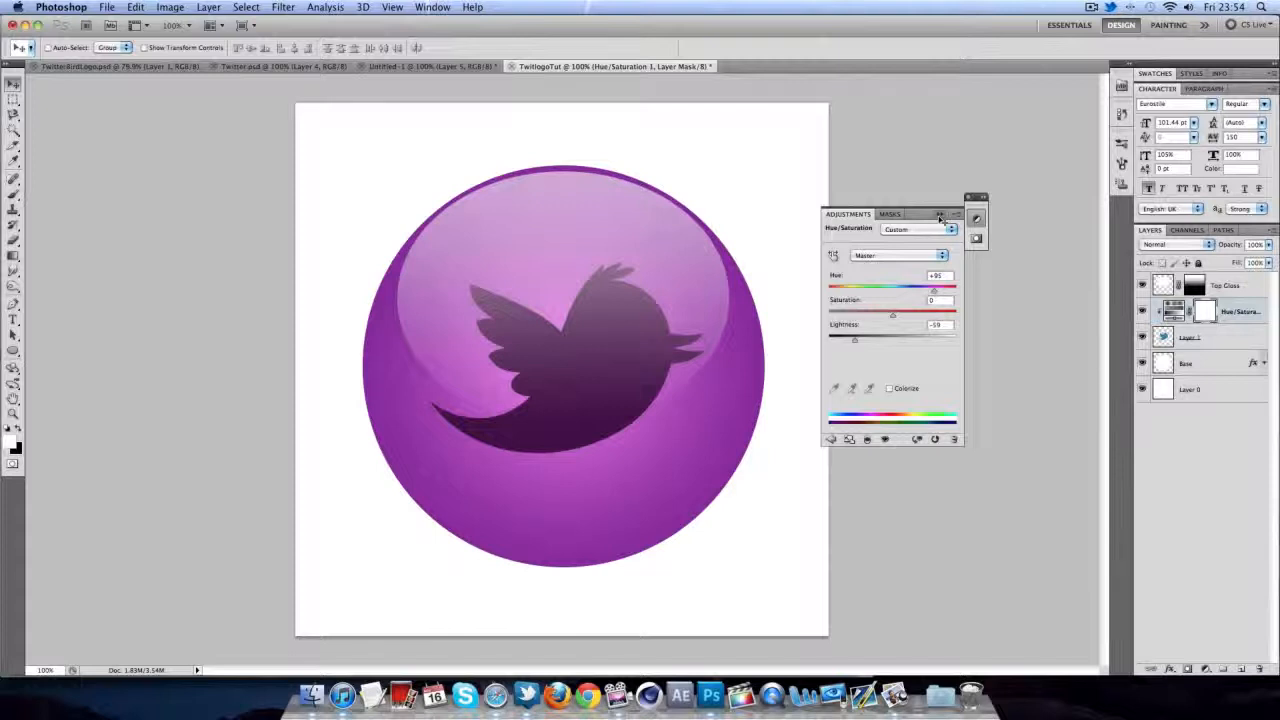
- Close the adjustment settings and give the bird layer a black Inner Glow in Normal mode with a size of about 13 px
left_click(940, 216)
left_click(967, 197)
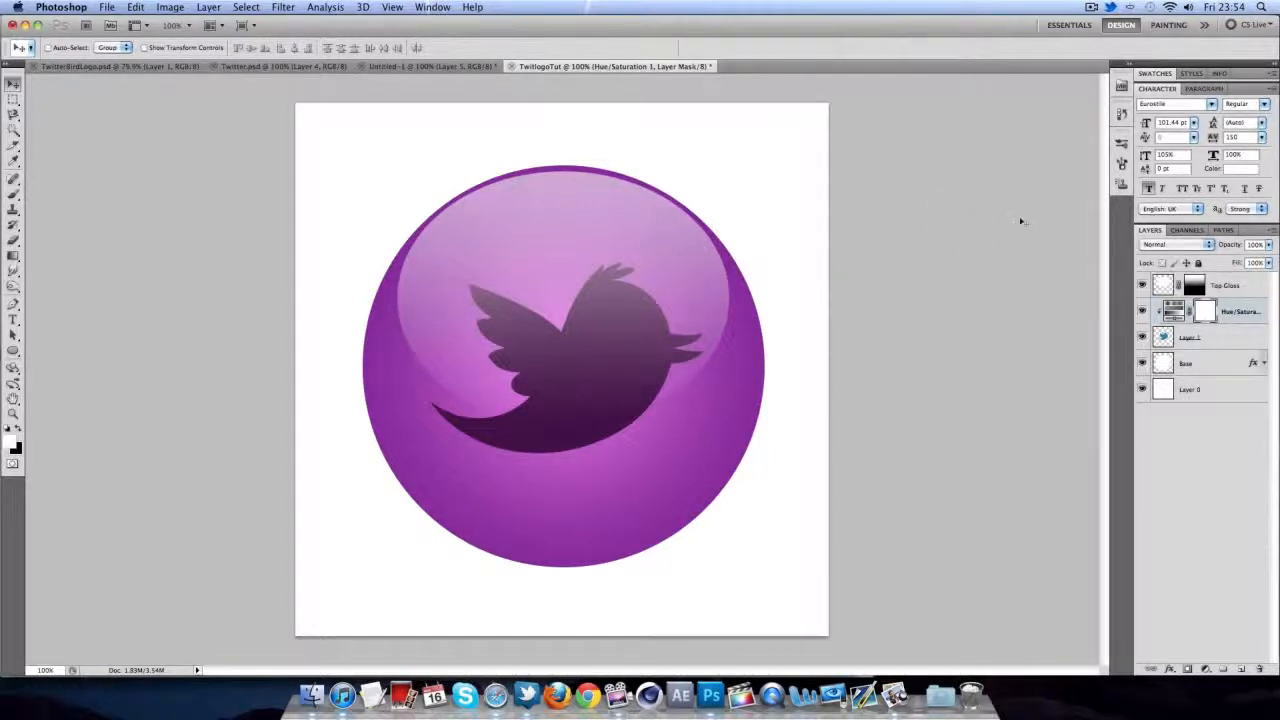
left_click(1235, 340)
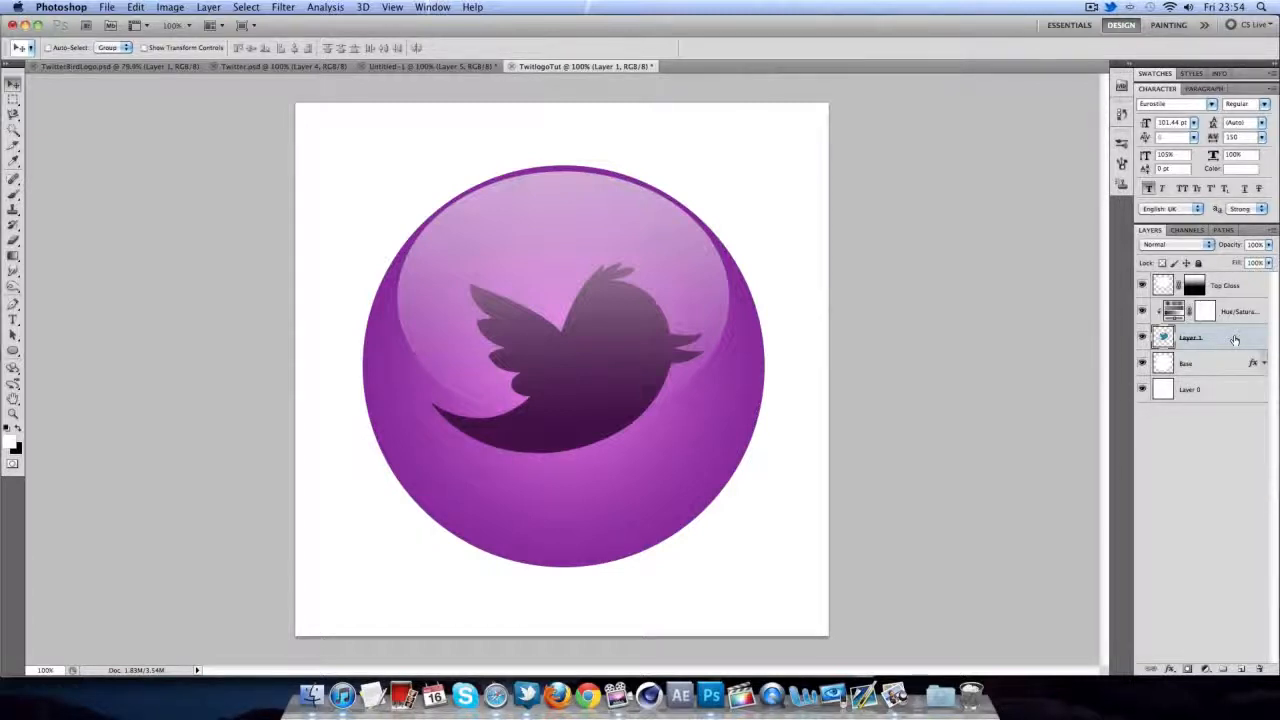
double_click(1235, 340)
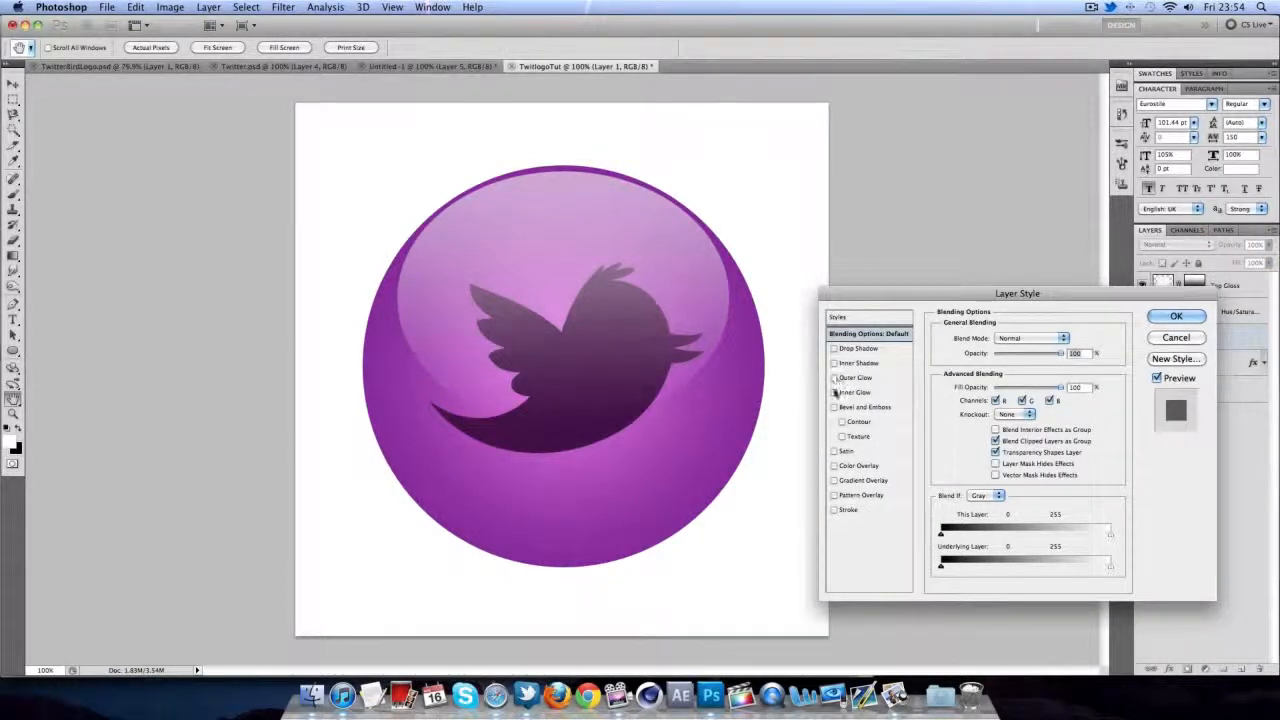
left_click(834, 392)
left_click(856, 392)
left_click(990, 338)
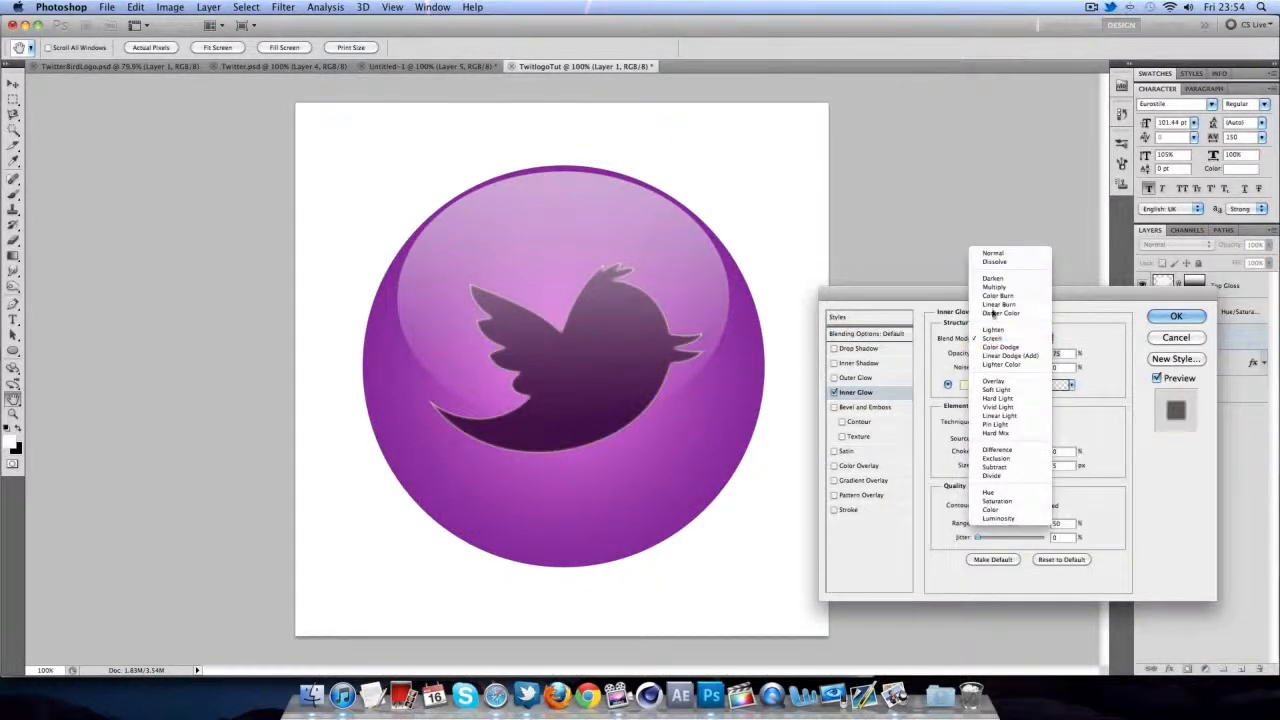
left_click(993, 254)
left_click(963, 384)
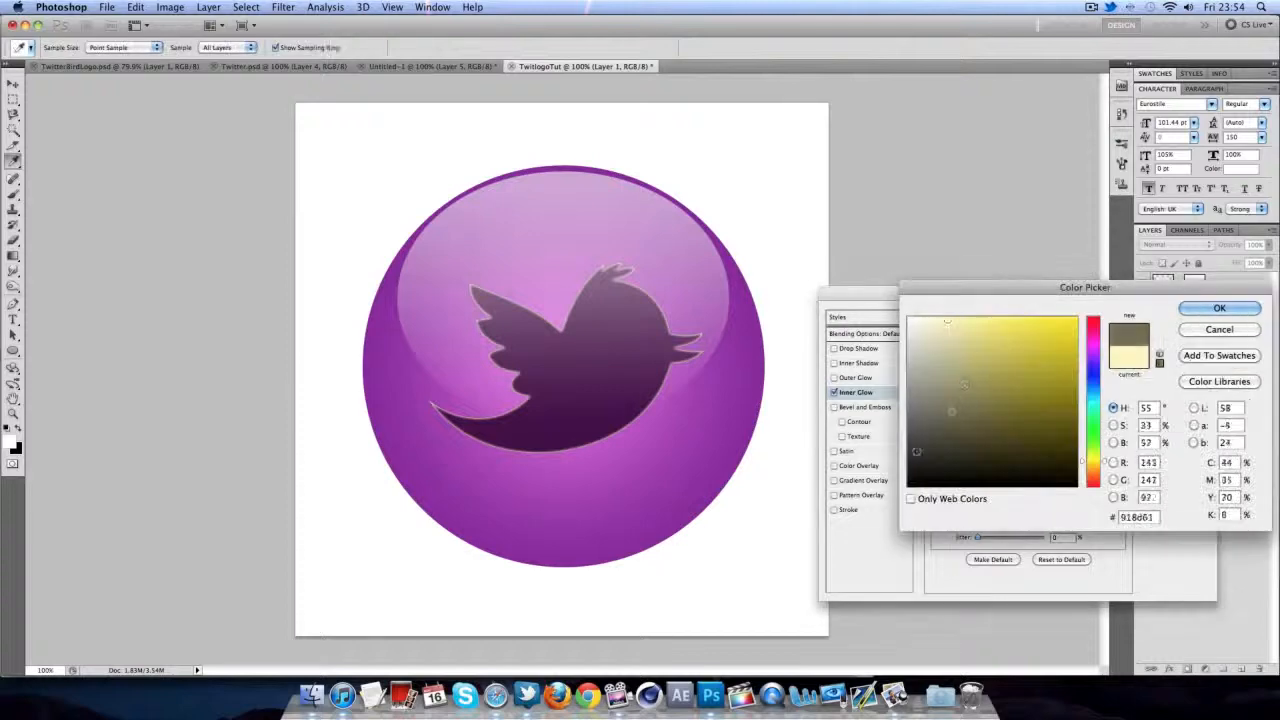
left_click_drag(947, 321, 850, 494)
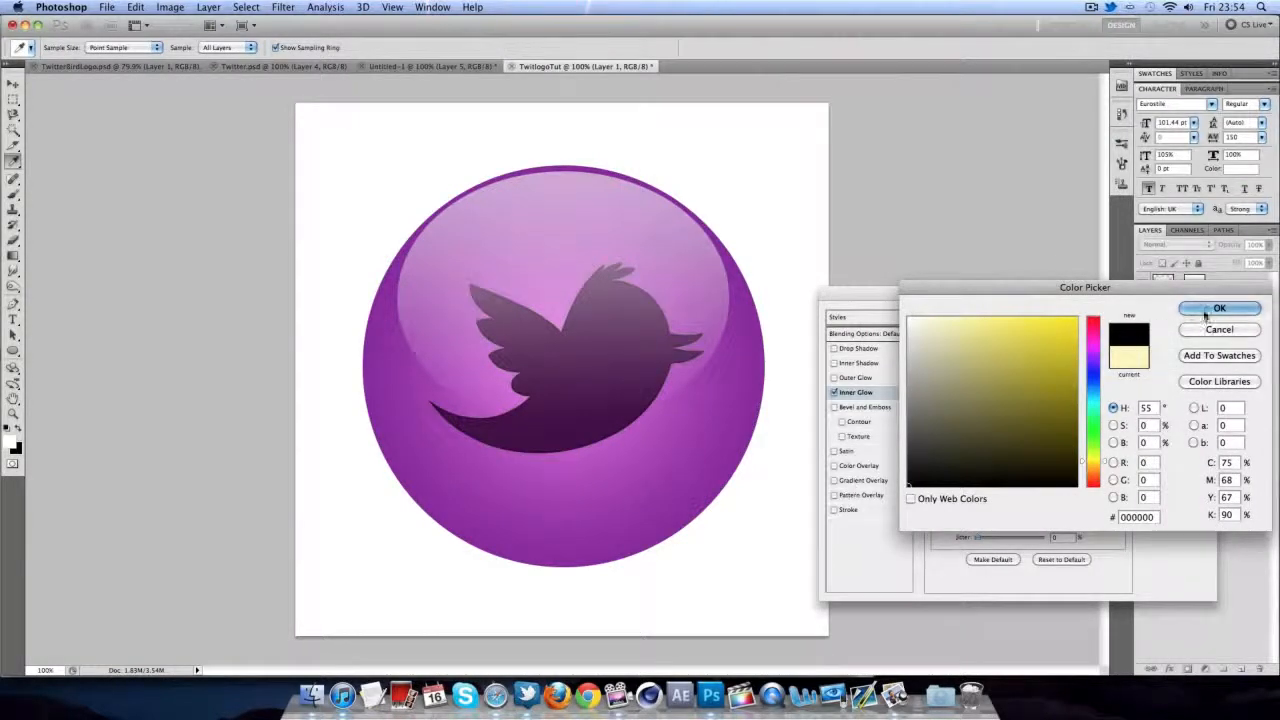
left_click(1205, 313)
left_click_drag(981, 468, 984, 469)
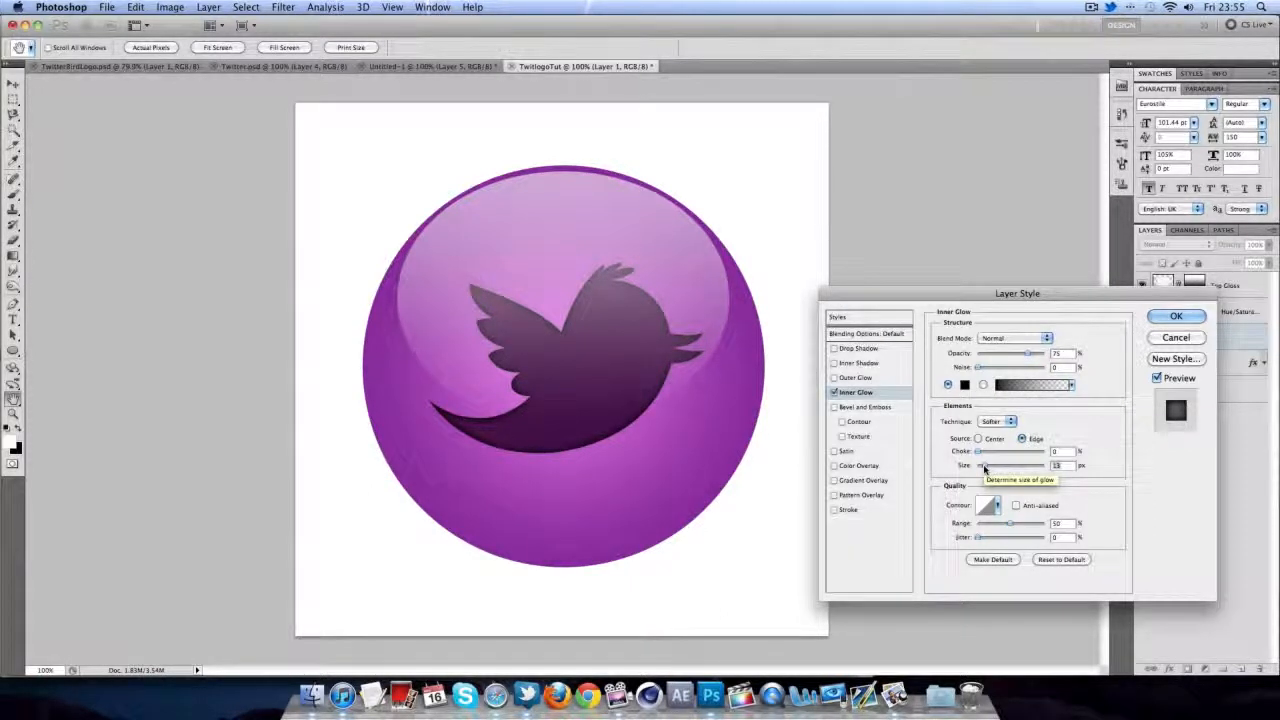
- Add an Inner Shadow to the bird with distance 15 px and size 27 px, and apply the layer style
left_click(834, 363)
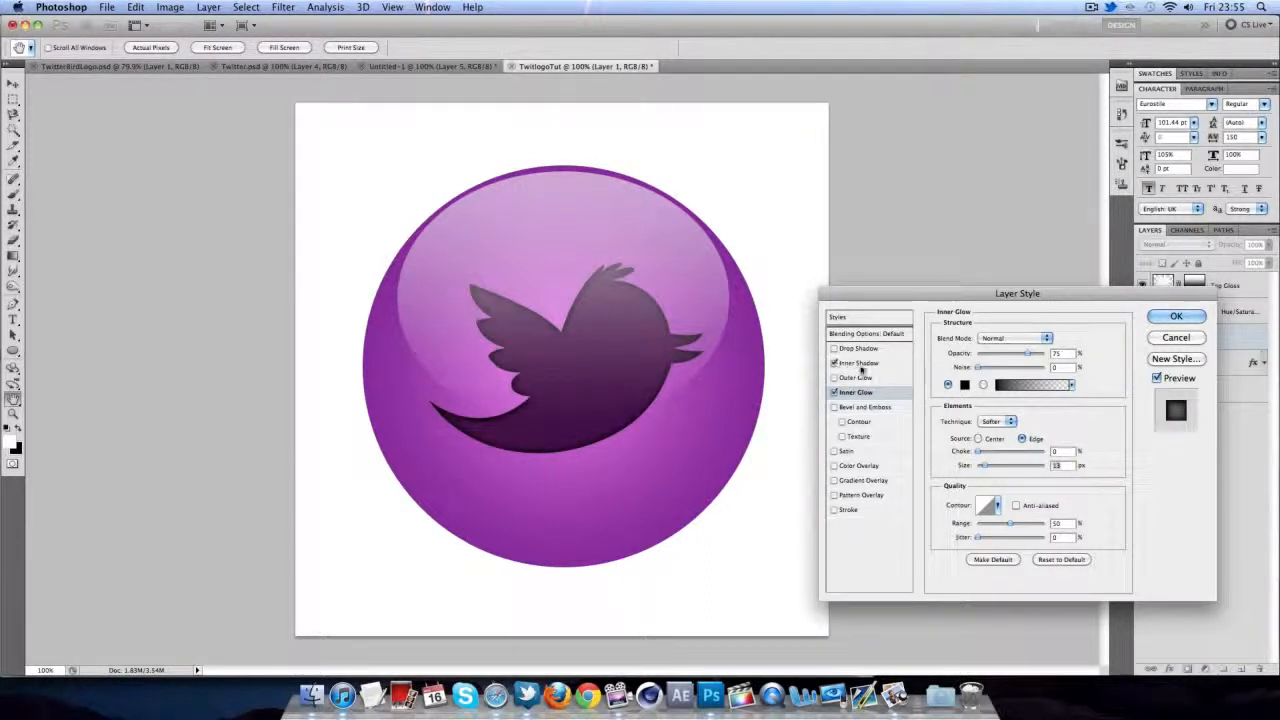
left_click(860, 364)
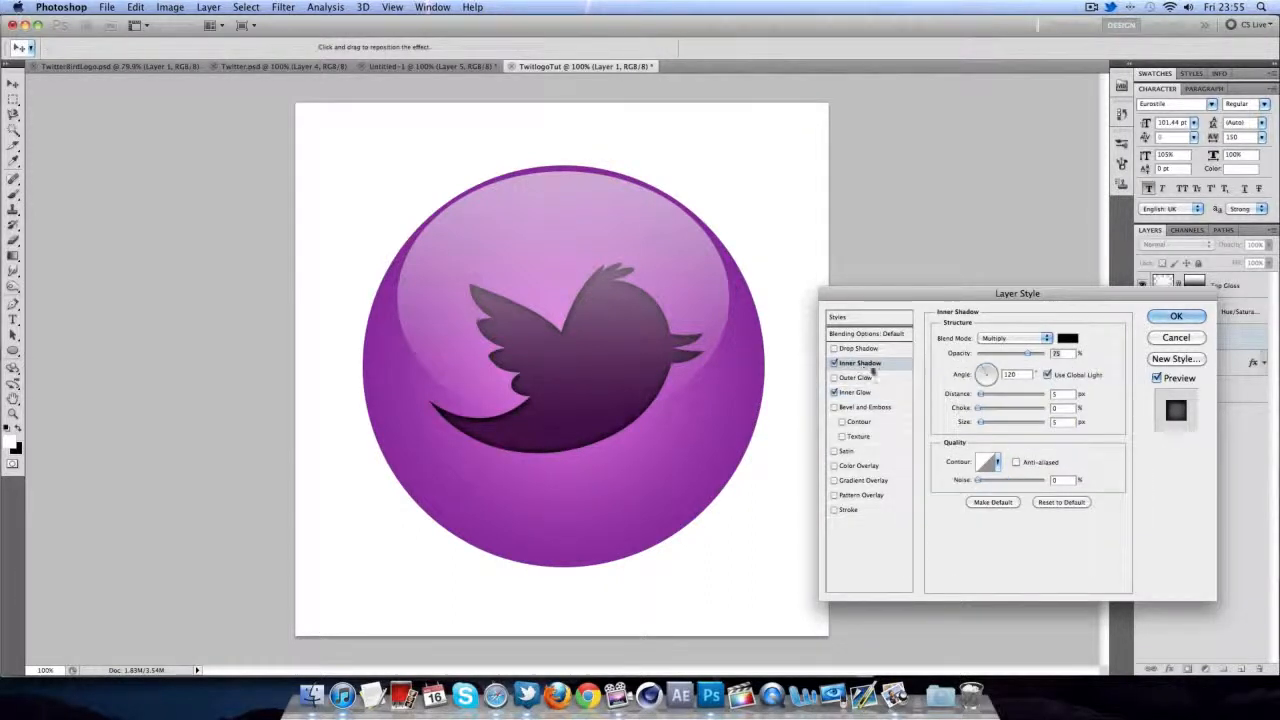
left_click(984, 424)
left_click_drag(988, 424, 988, 397)
left_click(985, 396)
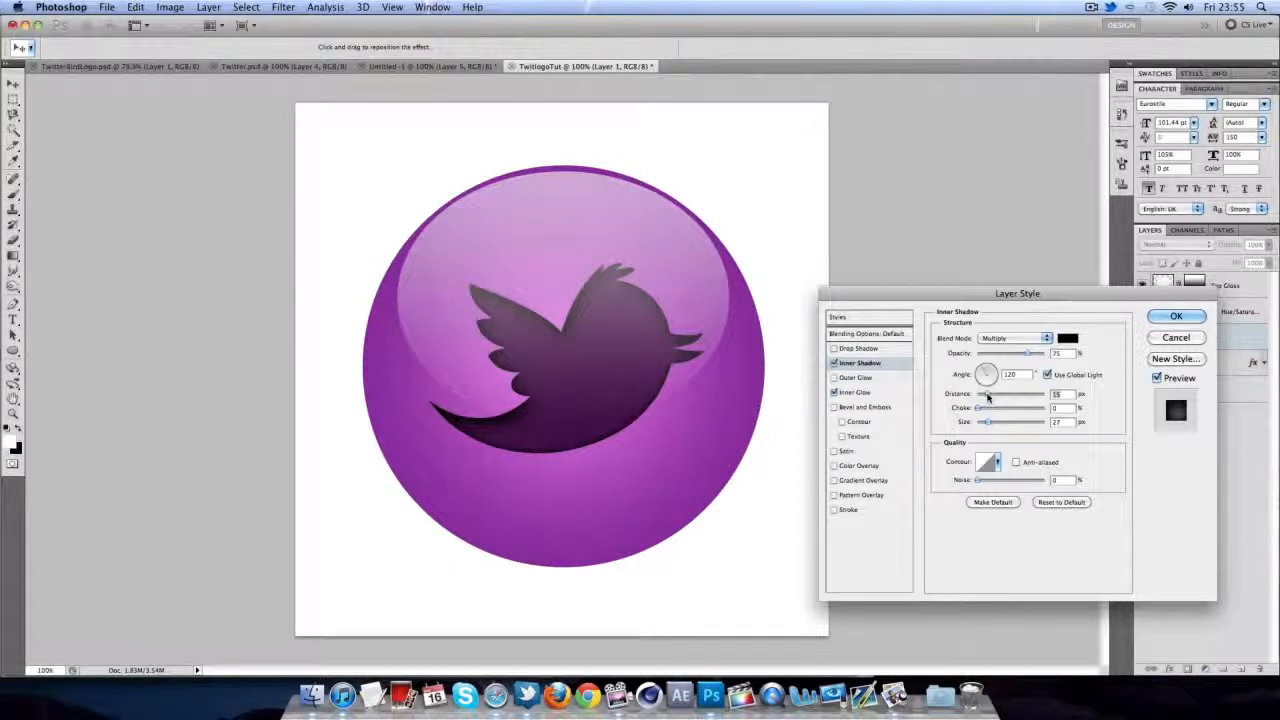
left_click(1180, 316)
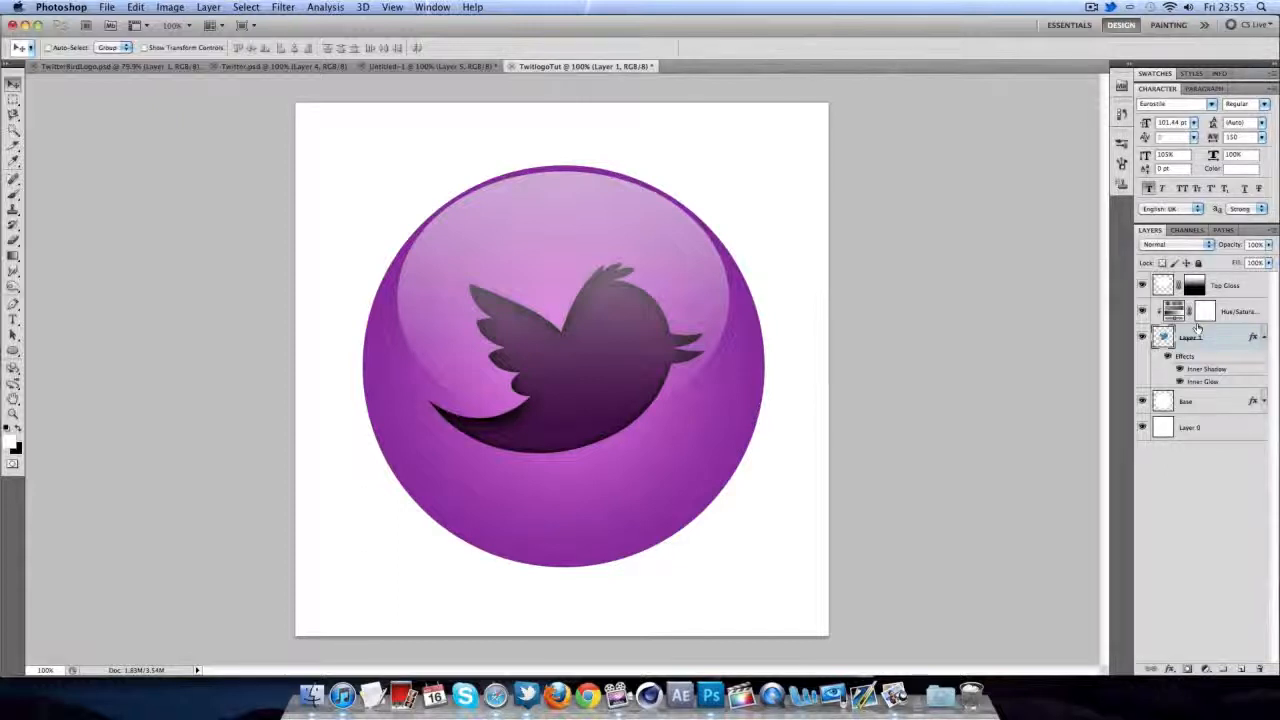
- Add a Drop Shadow to the bird layer using Overlay blend mode and white (ffffff) as the shadow colour
double_click(1205, 336)
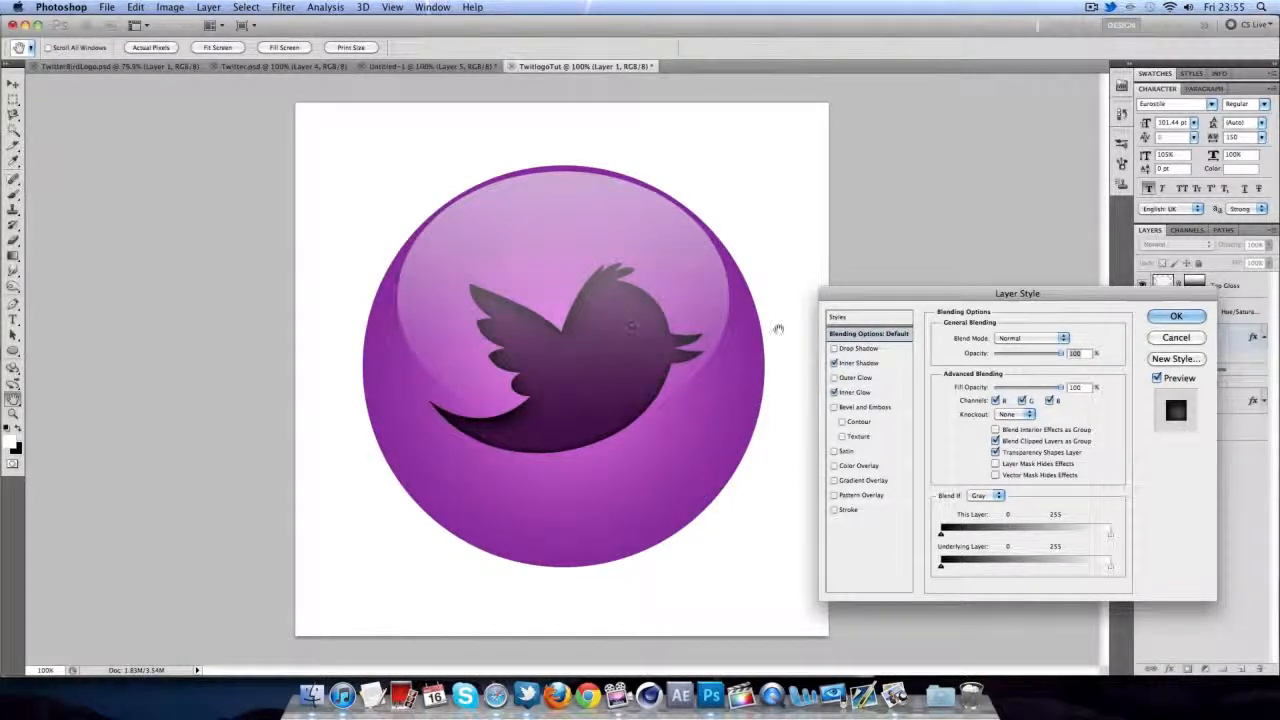
left_click(834, 348)
left_click(859, 348)
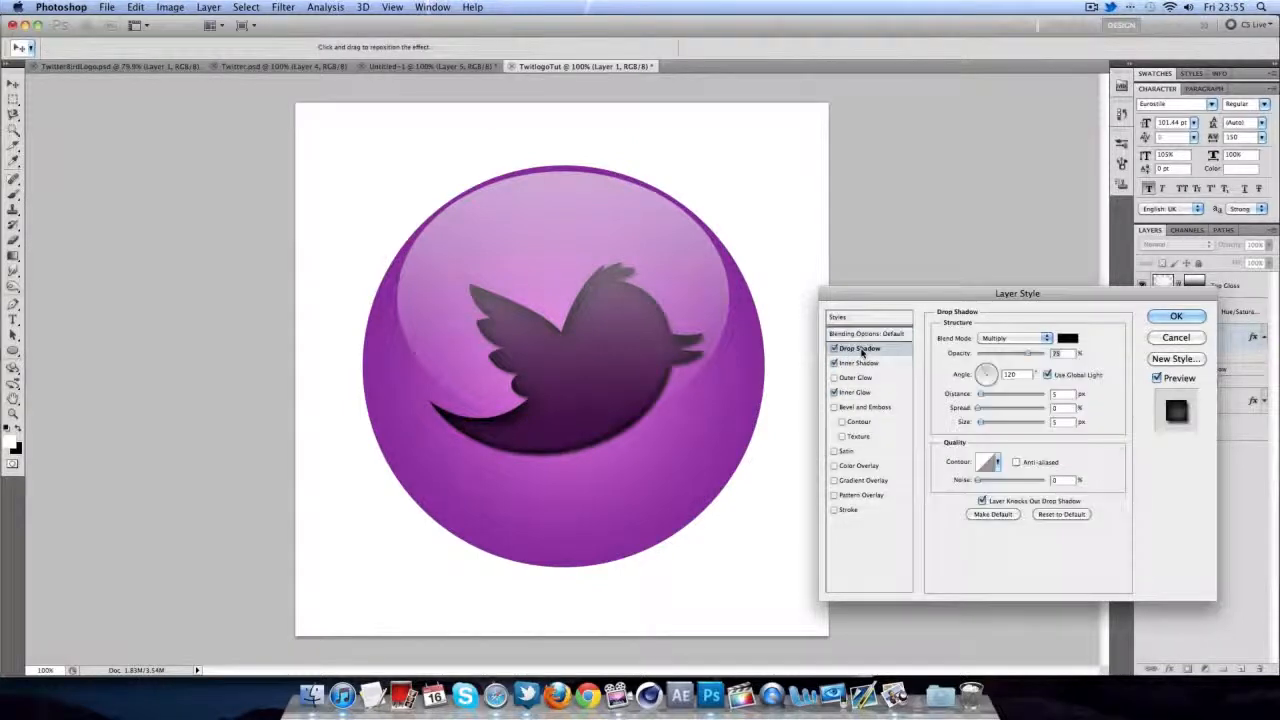
left_click(985, 339)
left_click(986, 432)
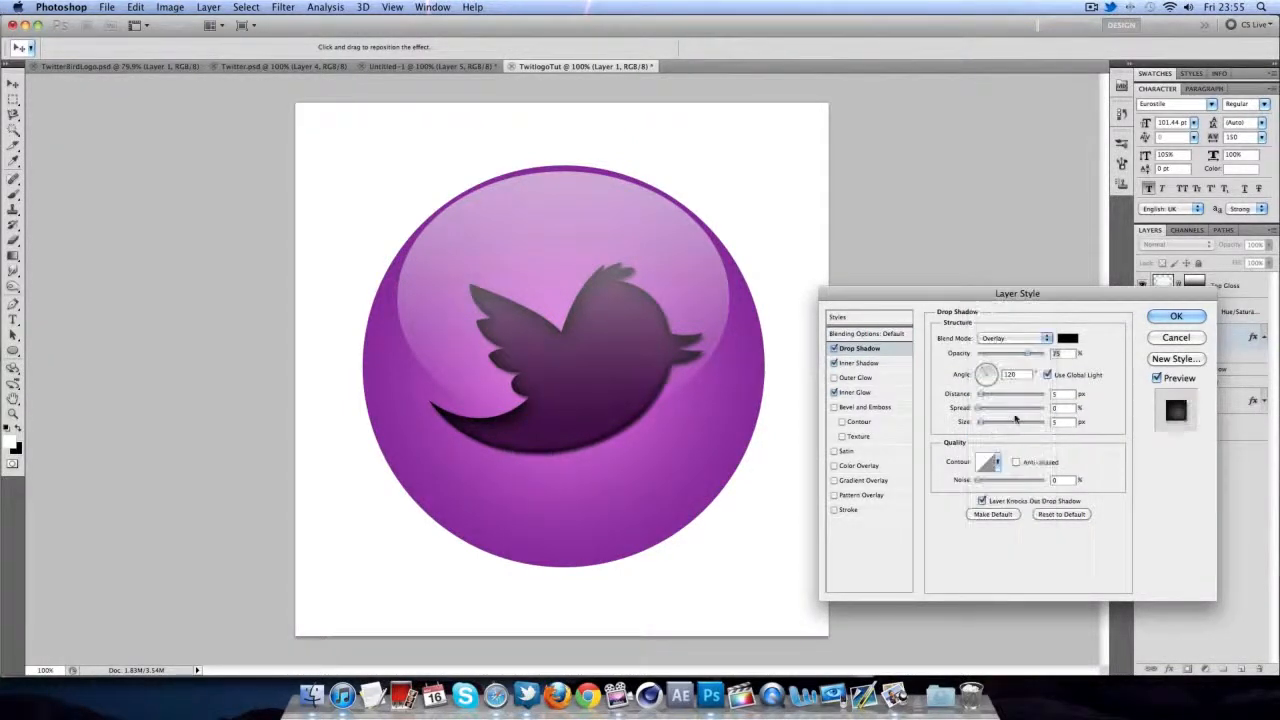
left_click(1067, 338)
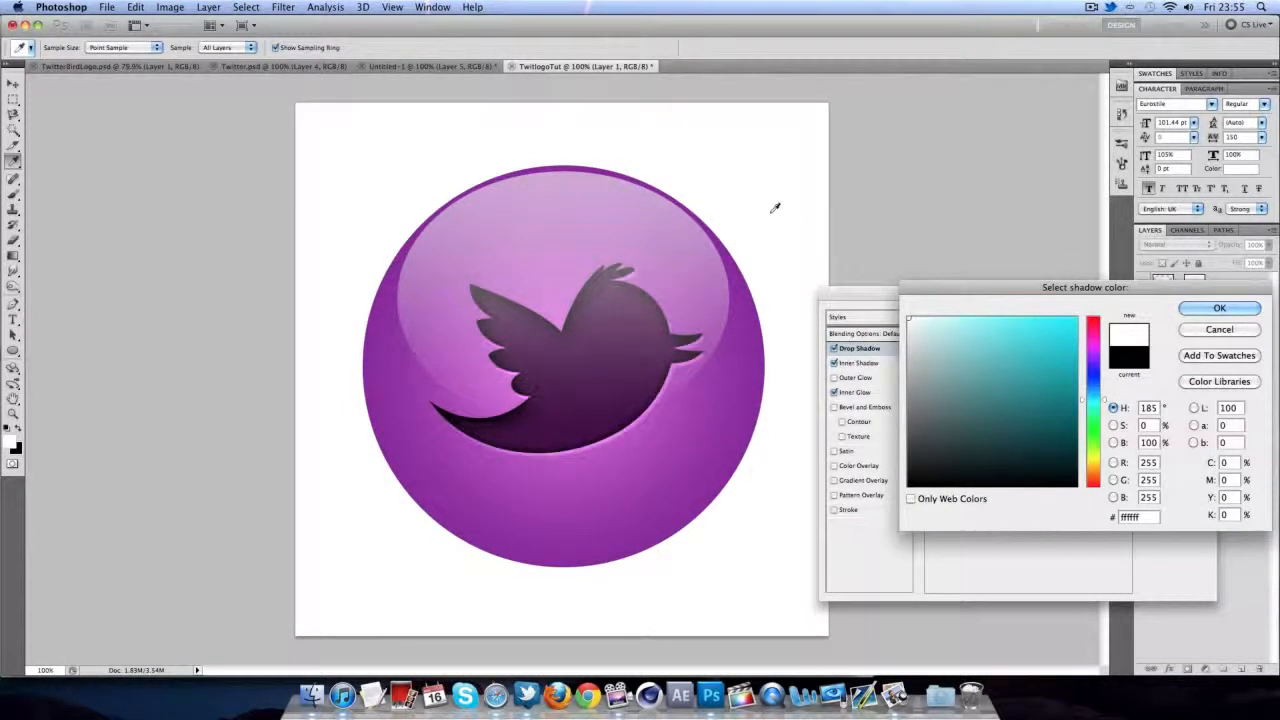
left_click(1222, 310)
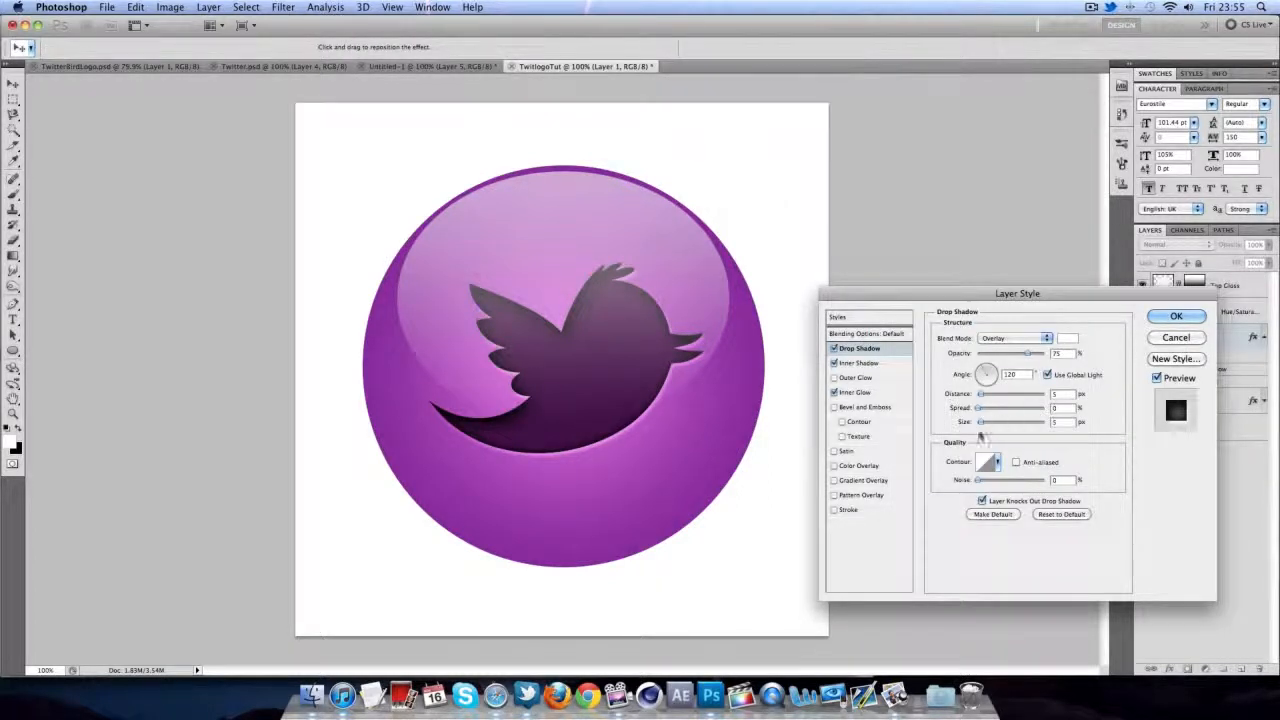
- Set the bird's drop shadow to size 0 px and distance 2 px, and apply the layer style
left_click_drag(983, 425, 975, 424)
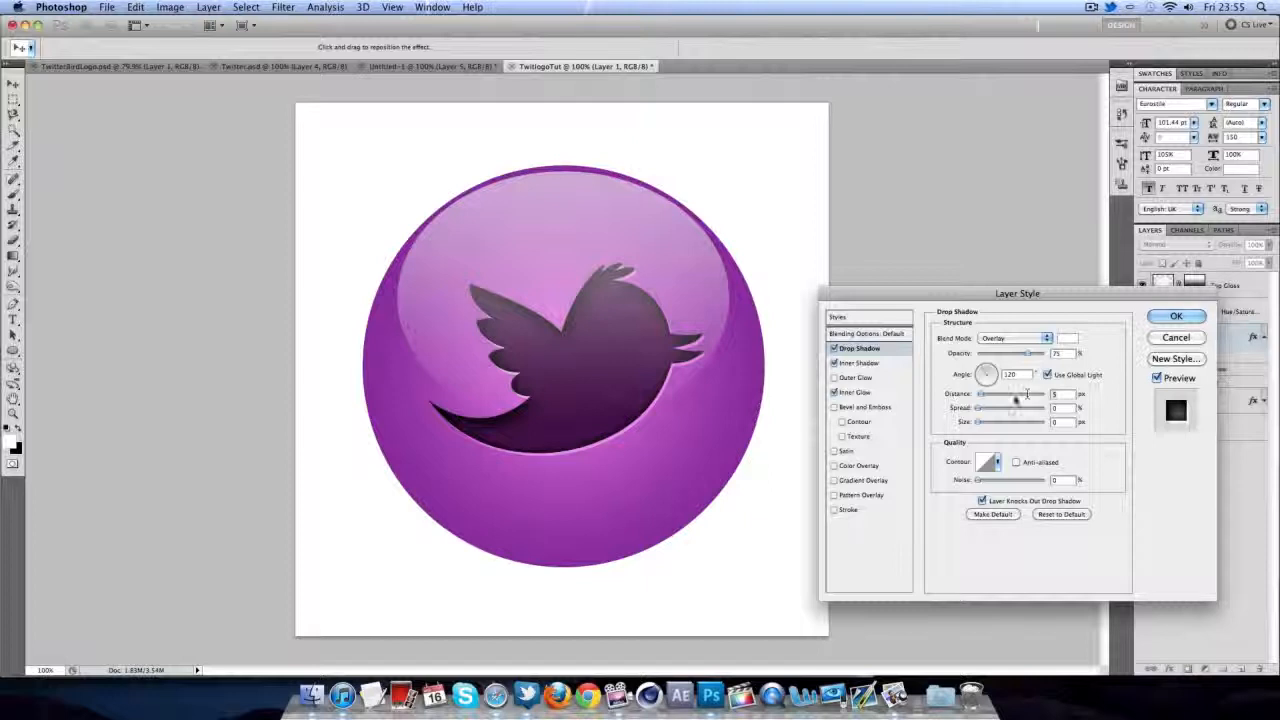
left_click_drag(1017, 397, 990, 396)
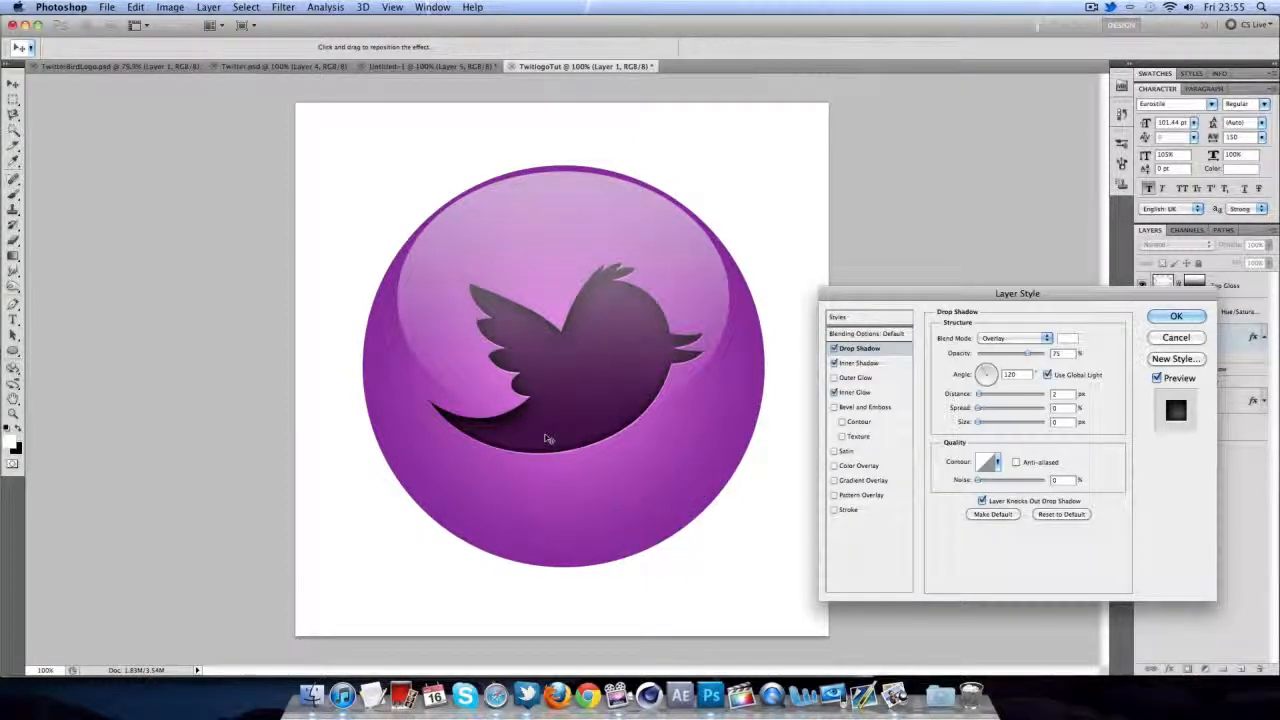
key("Up")
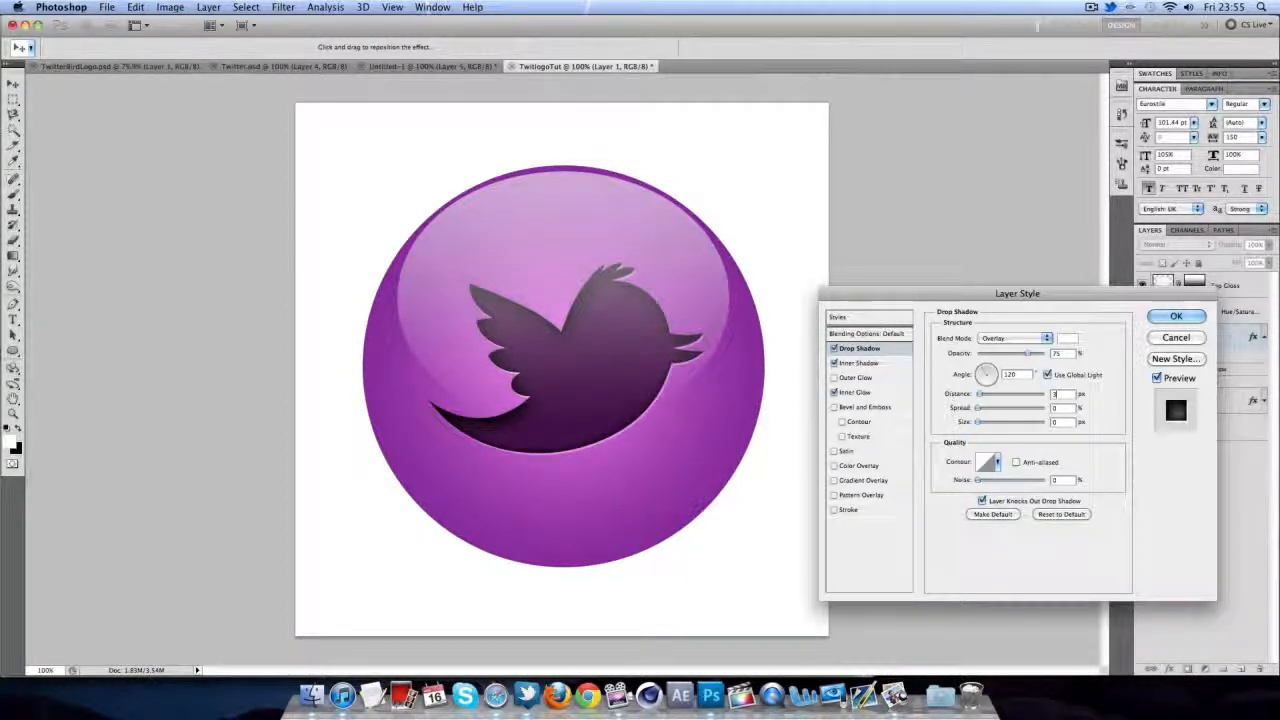
key("Up")
key("Down")
key("Down")
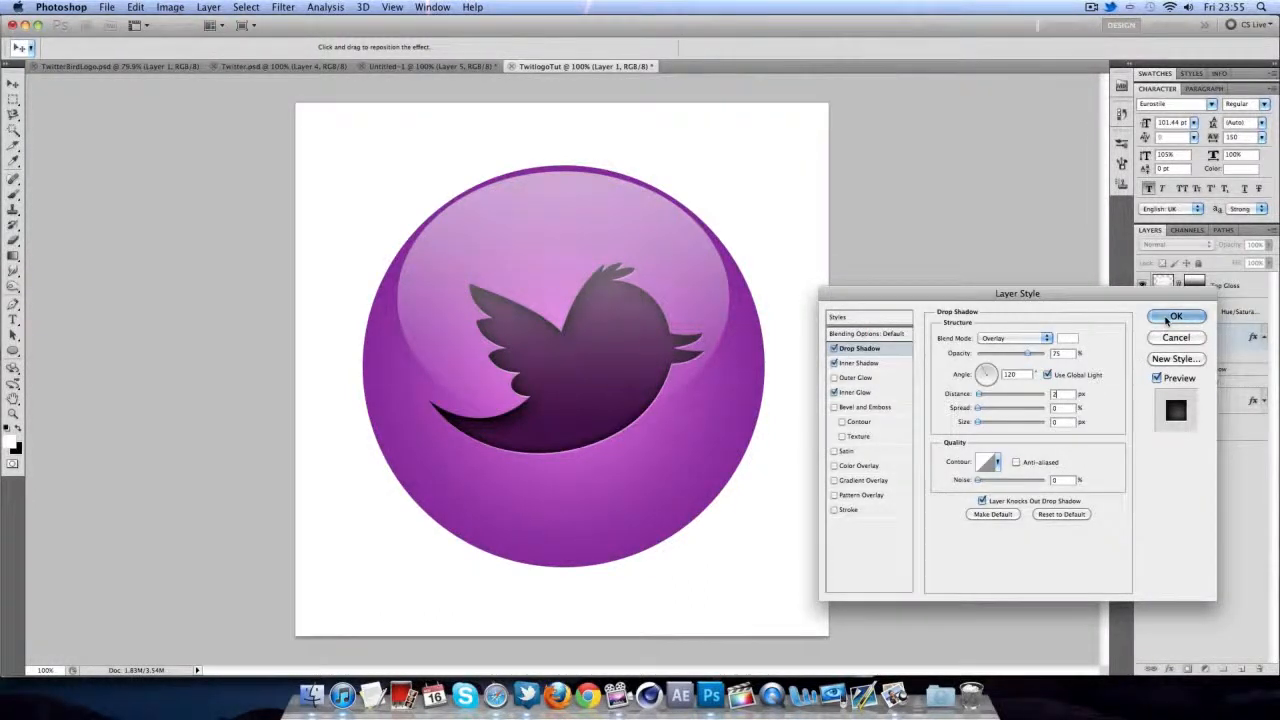
left_click(1164, 318)
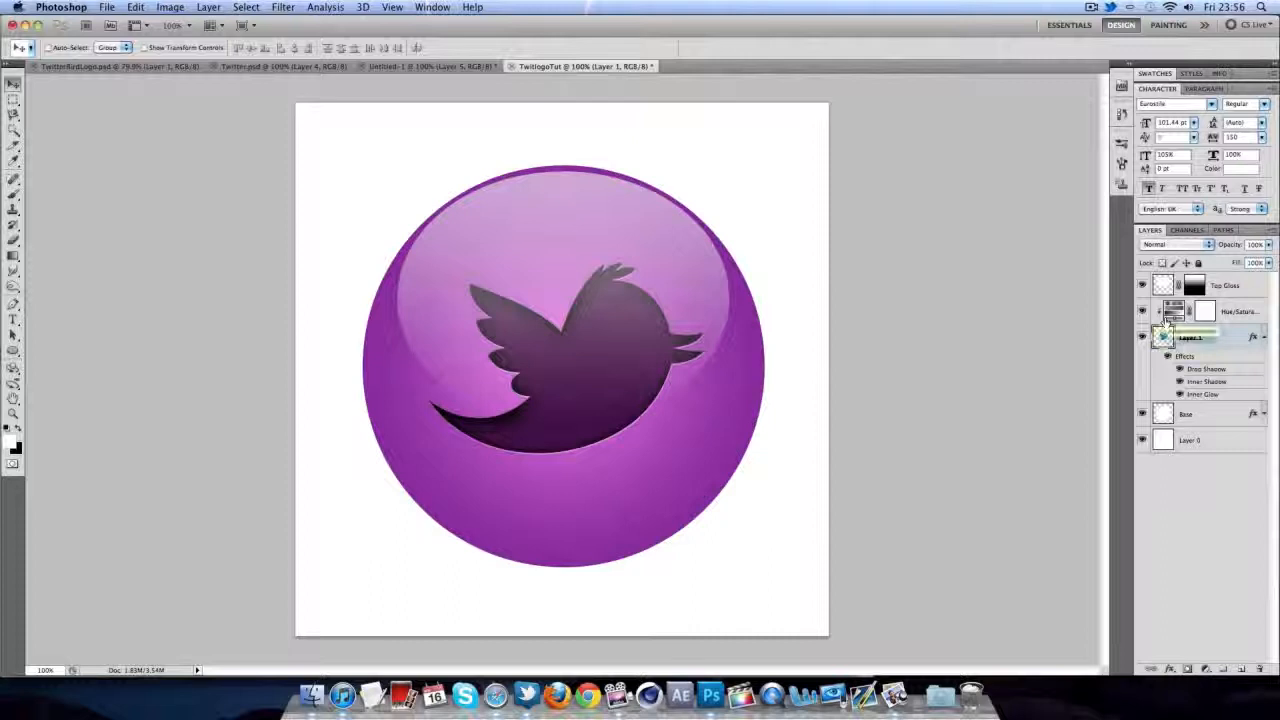
- Examine the finished icon in Twitter.psd for reference, then return to TwitlogoTut and collapse the bird layer's effects list
left_click(270, 70)
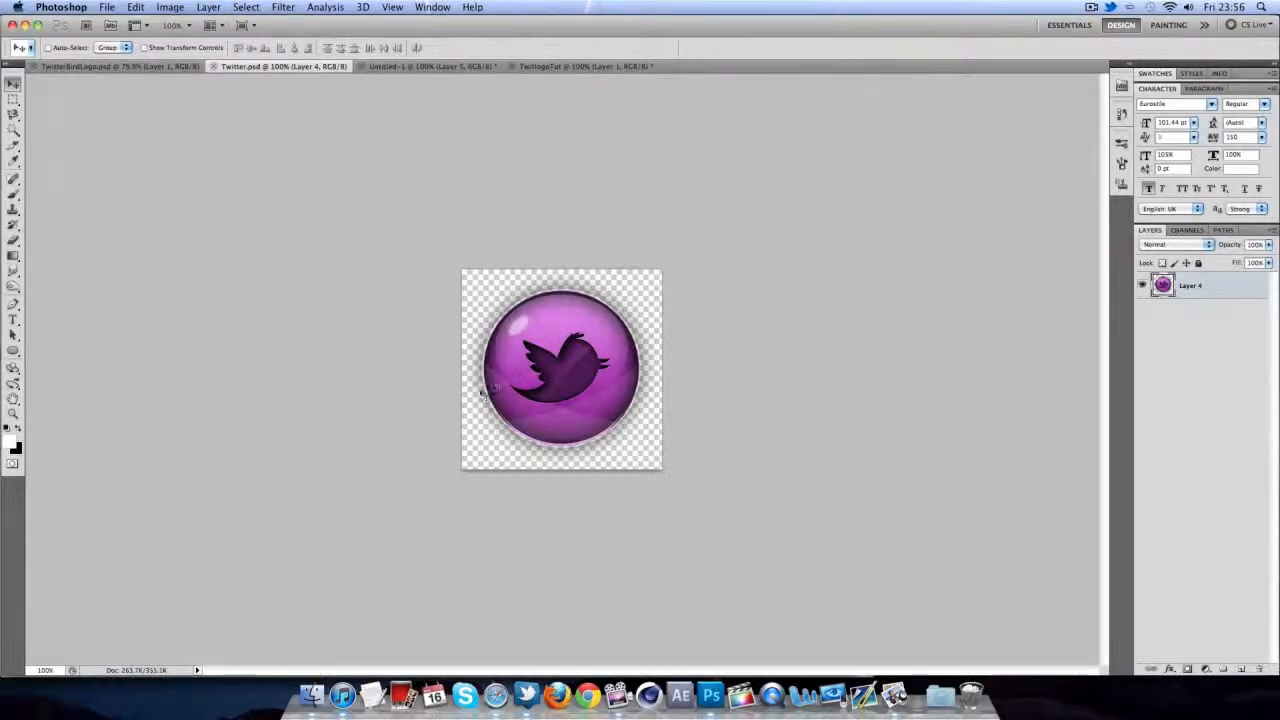
left_click(601, 66)
left_click(1264, 339)
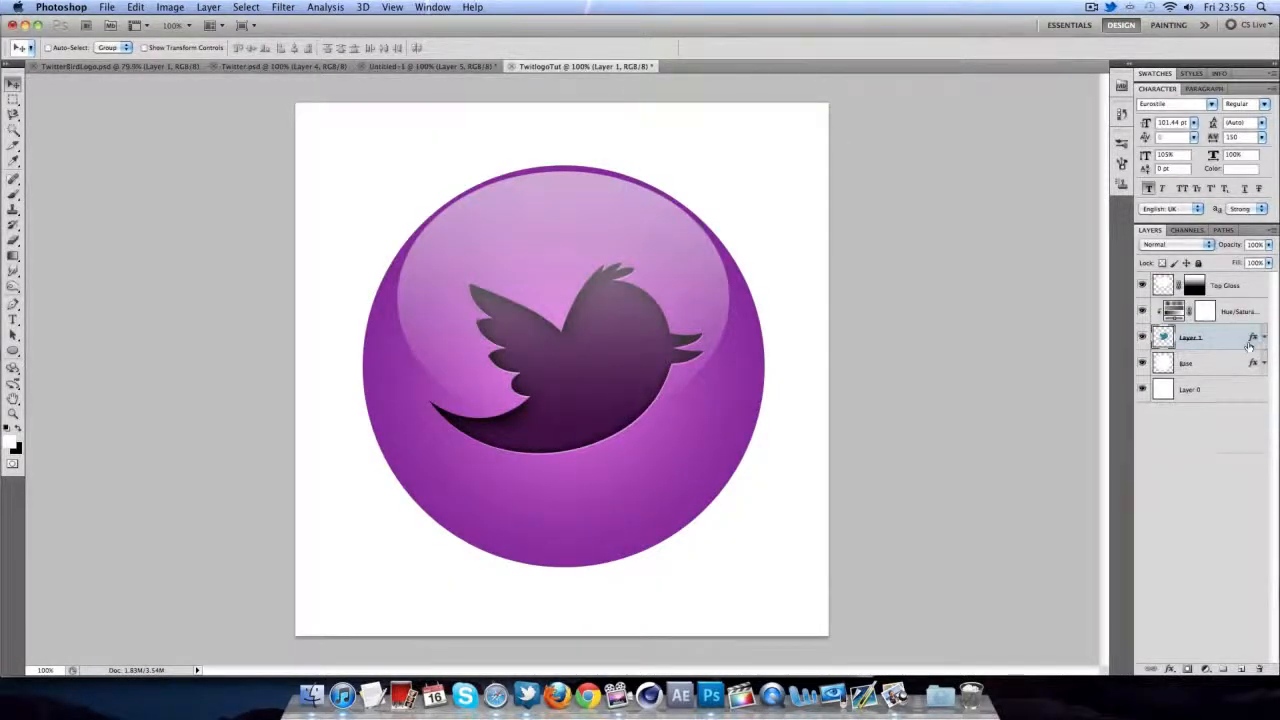
double_click(1237, 342)
left_click(1173, 319)
- Add an Inner Glow to the Base circle layer with Normal blend mode, black colour and a size of 62 px
double_click(1221, 368)
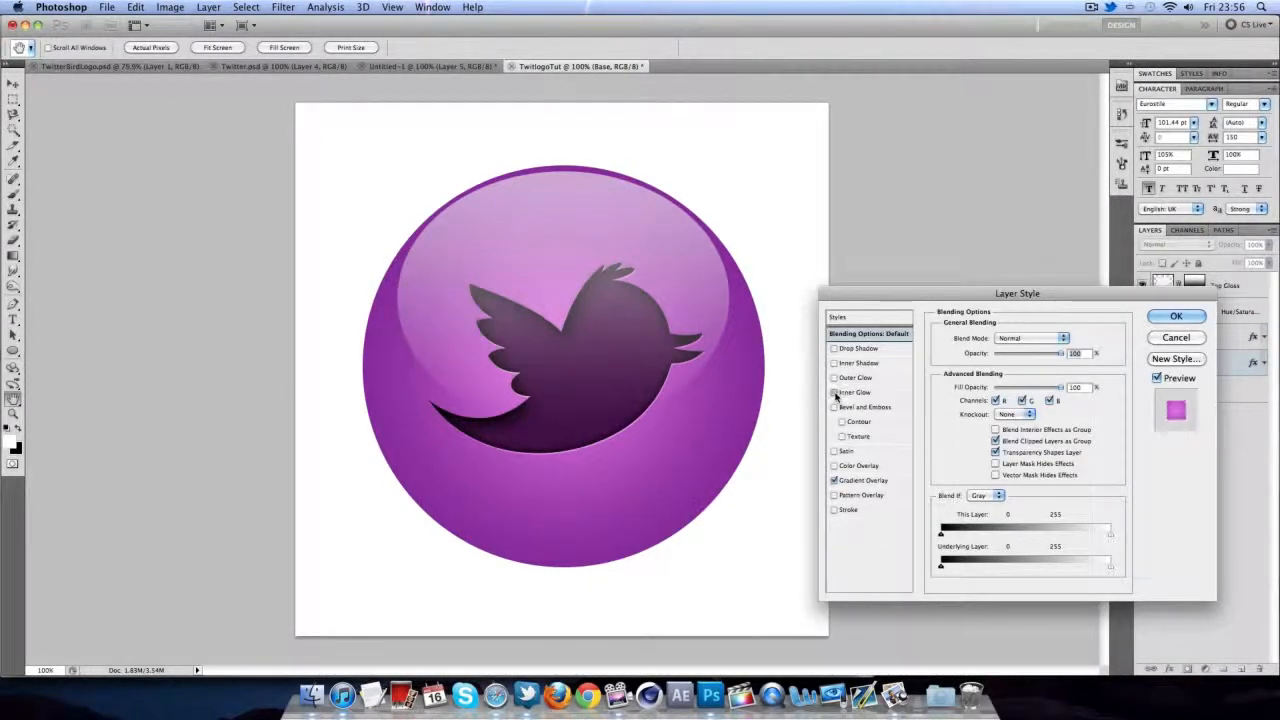
left_click(838, 392)
left_click(995, 338)
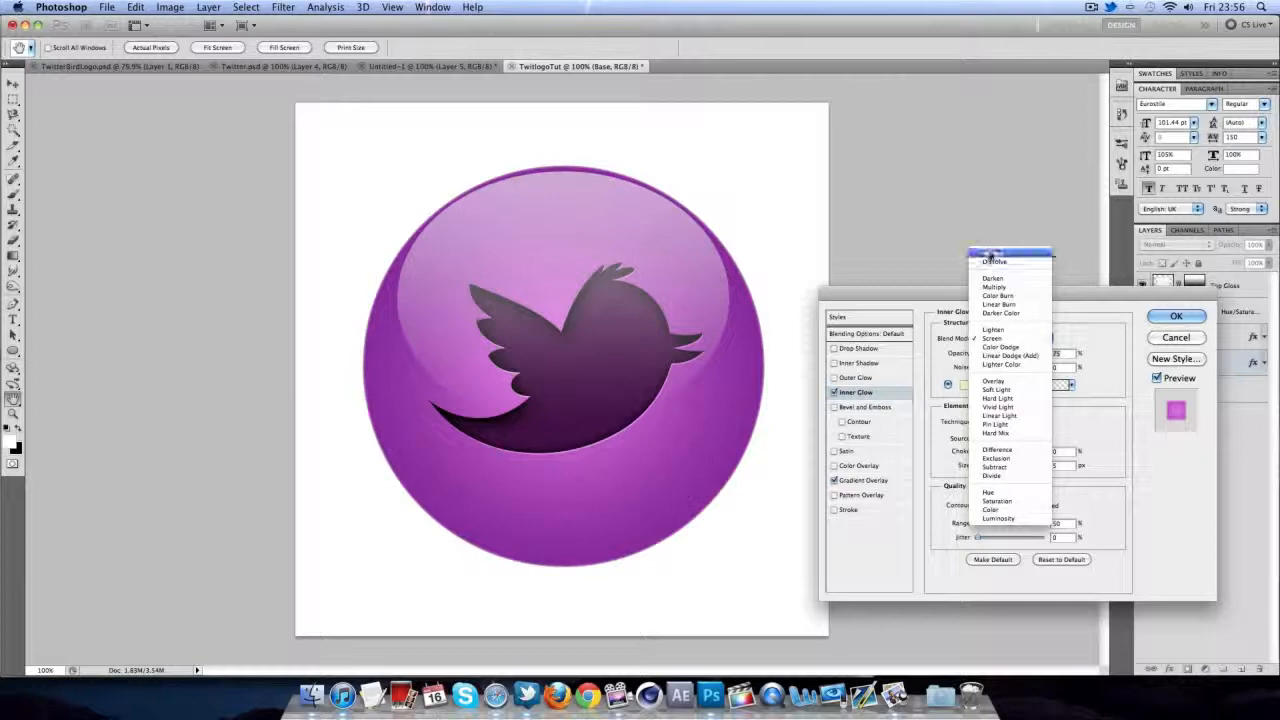
left_click(990, 254)
left_click(964, 384)
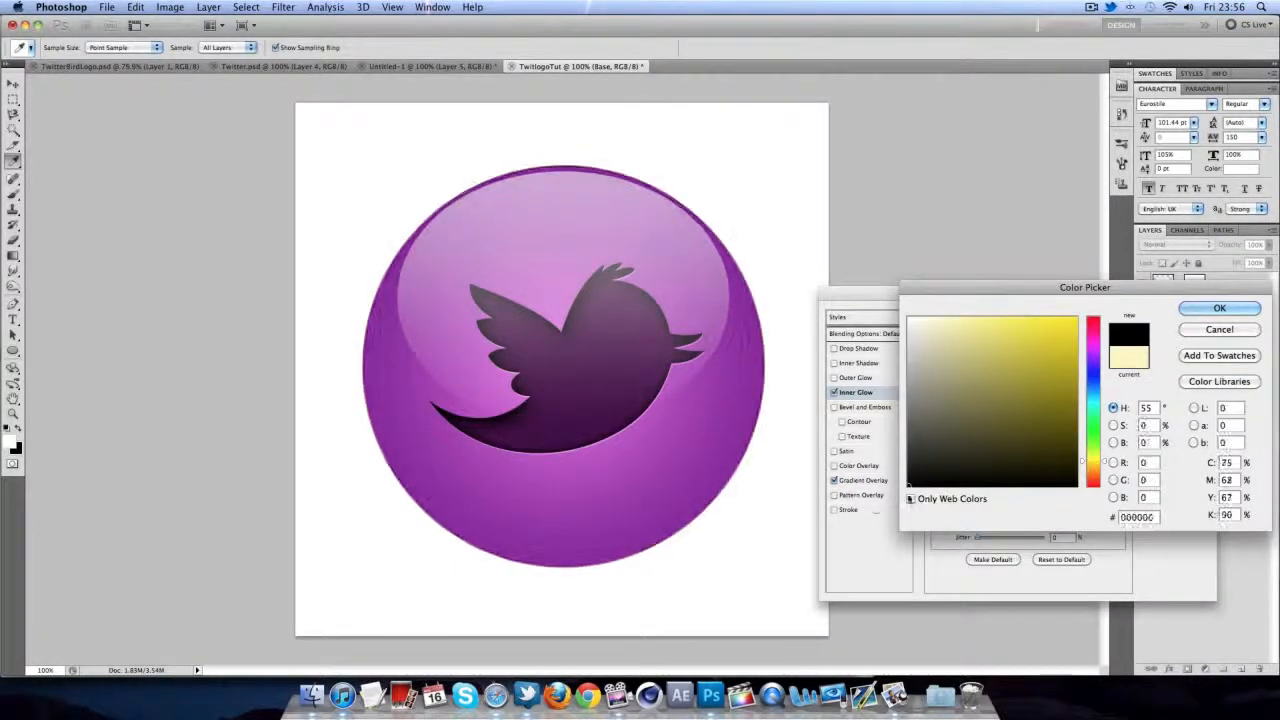
left_click(1219, 308)
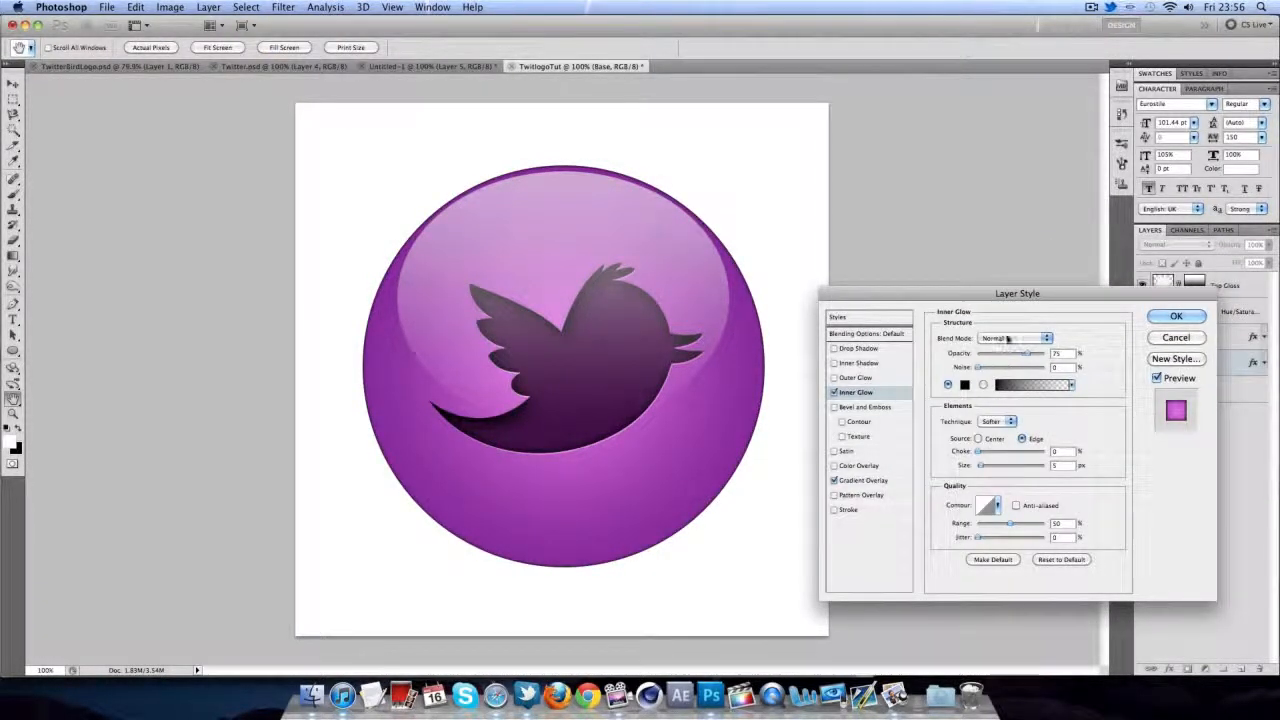
left_click_drag(984, 468, 998, 467)
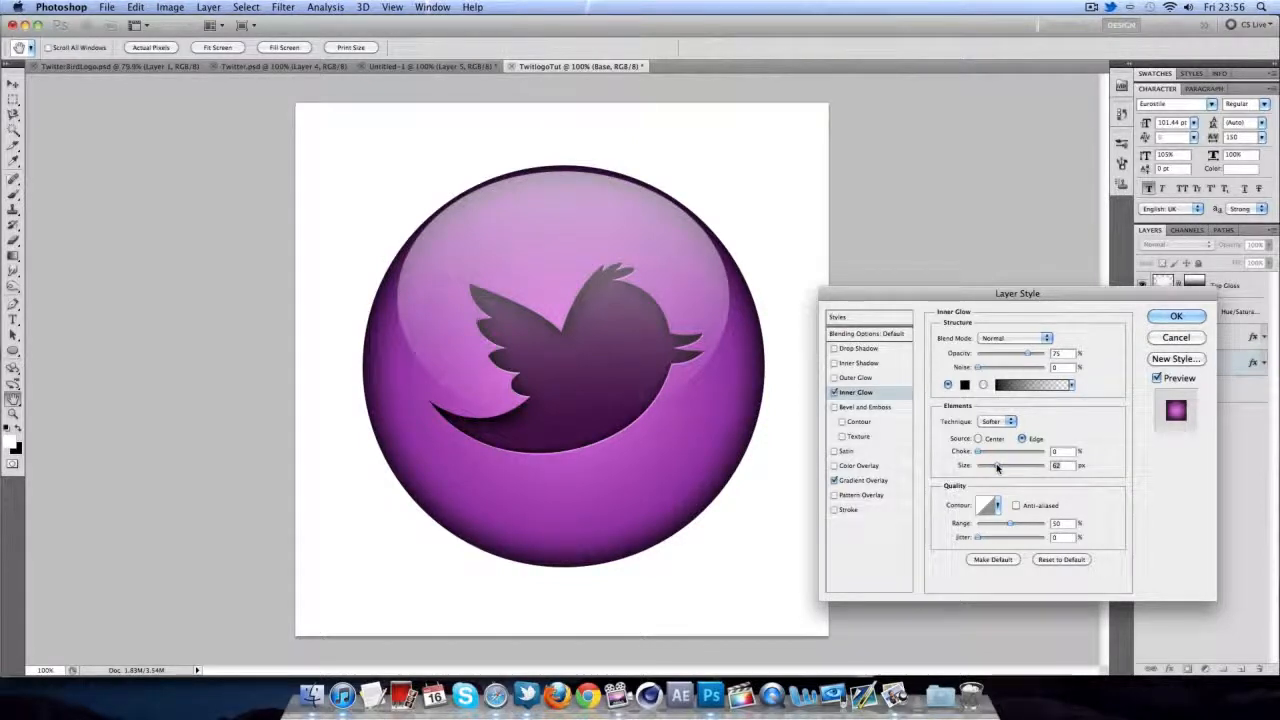
left_click(835, 378)
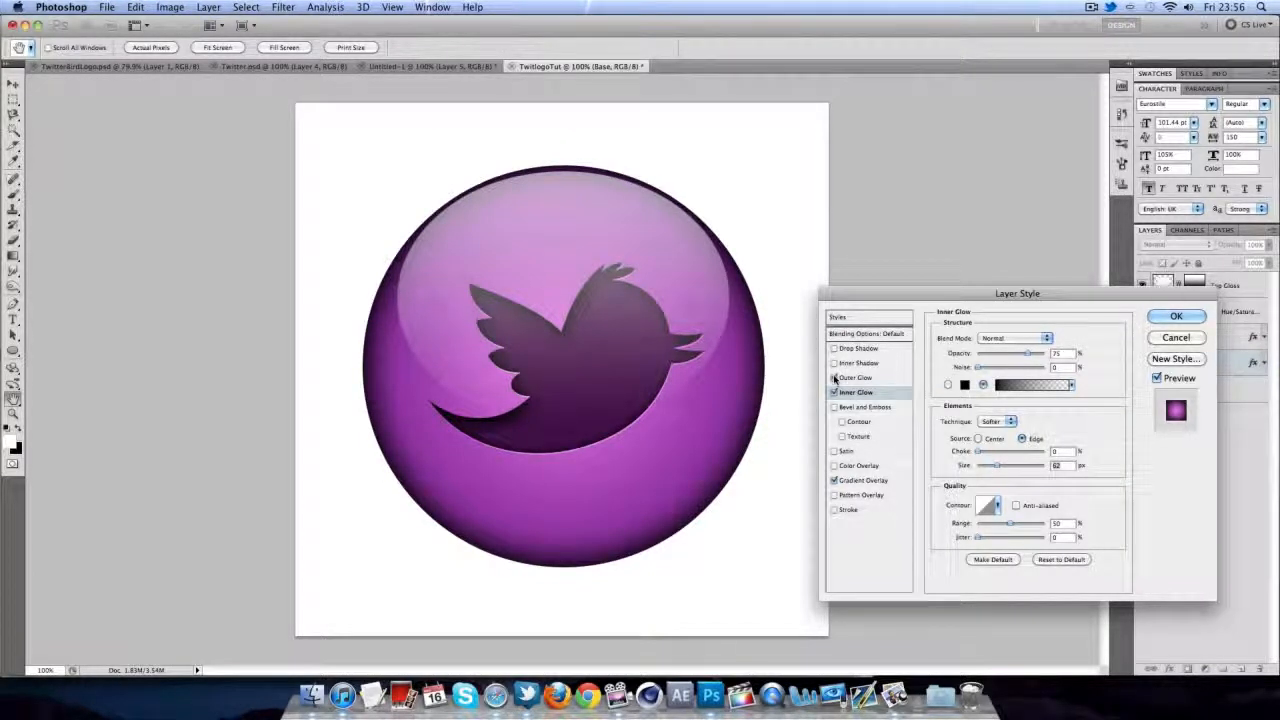
left_click(1000, 338)
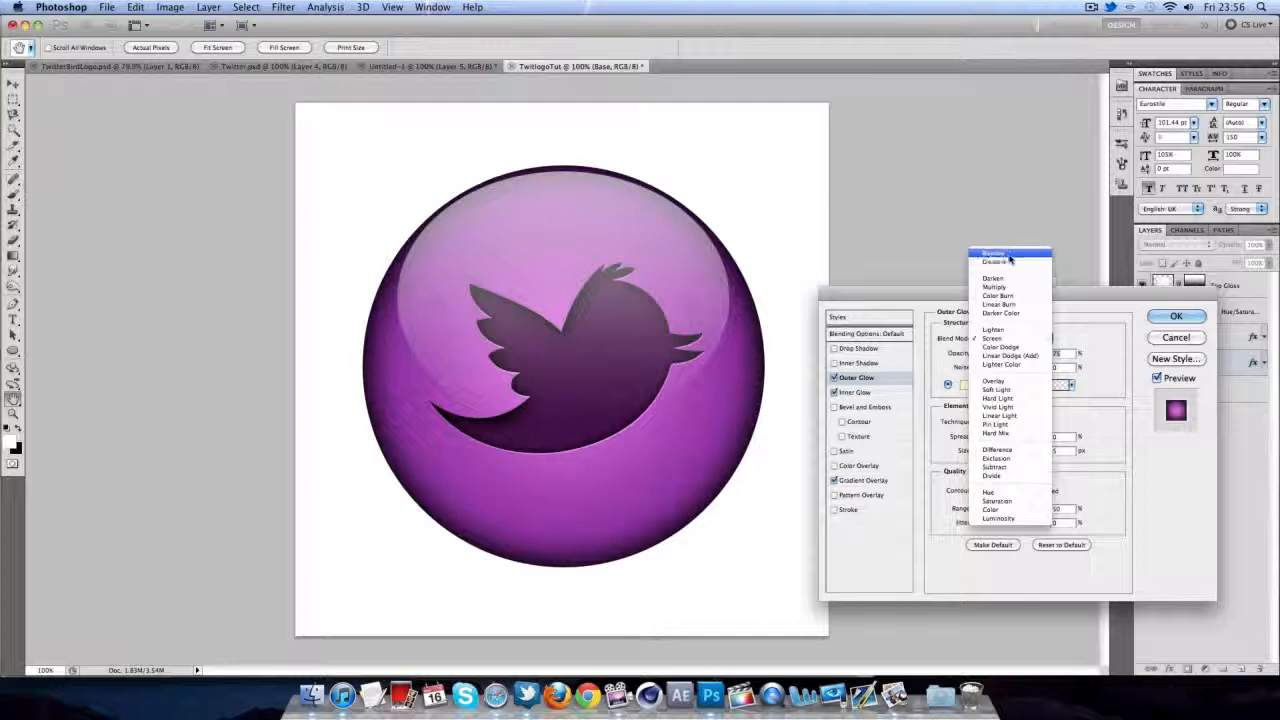
left_click(1008, 258)
left_click(835, 378)
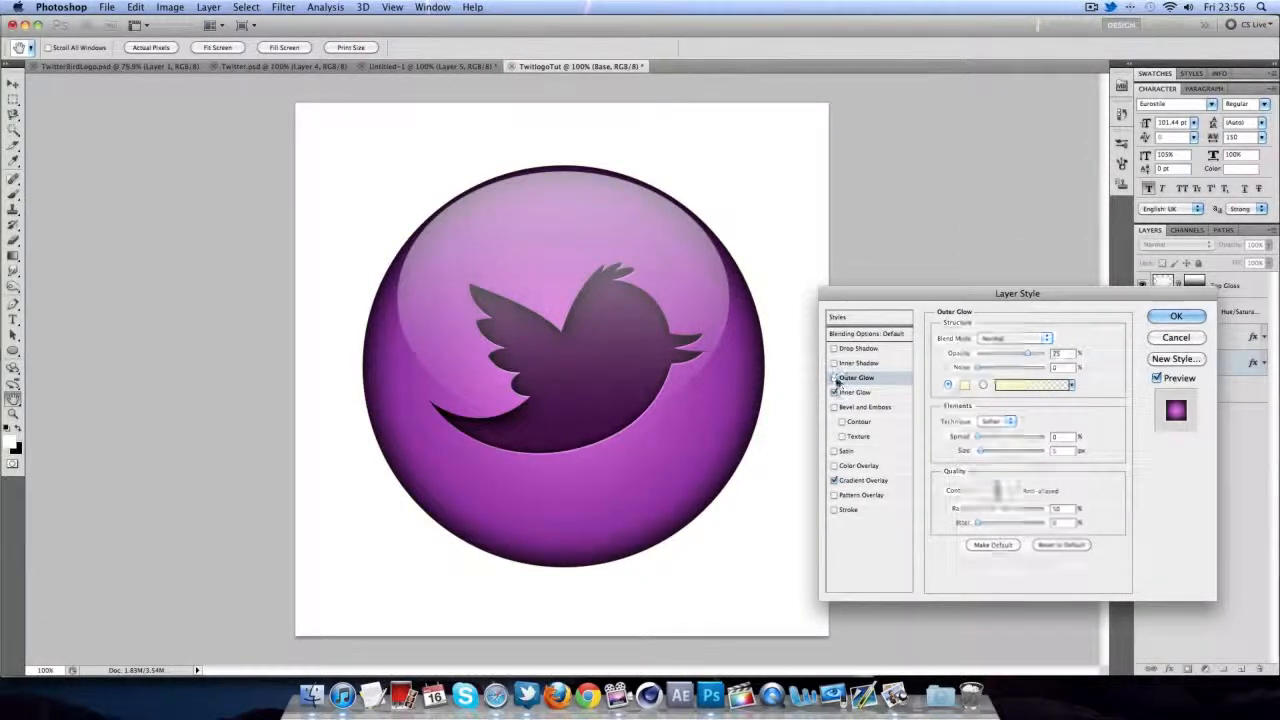
- Apply the Base layer's style changes and add a new empty layer directly above Base, beneath the bird
left_click(1176, 318)
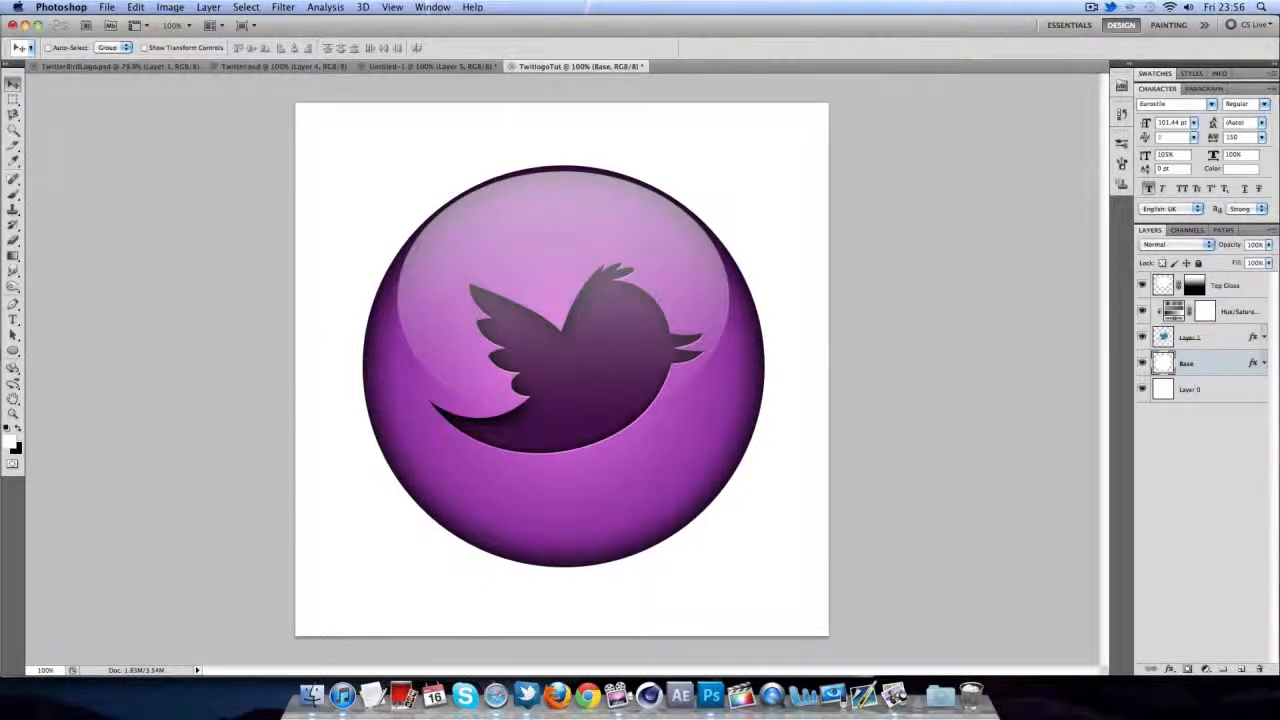
left_click(1222, 340)
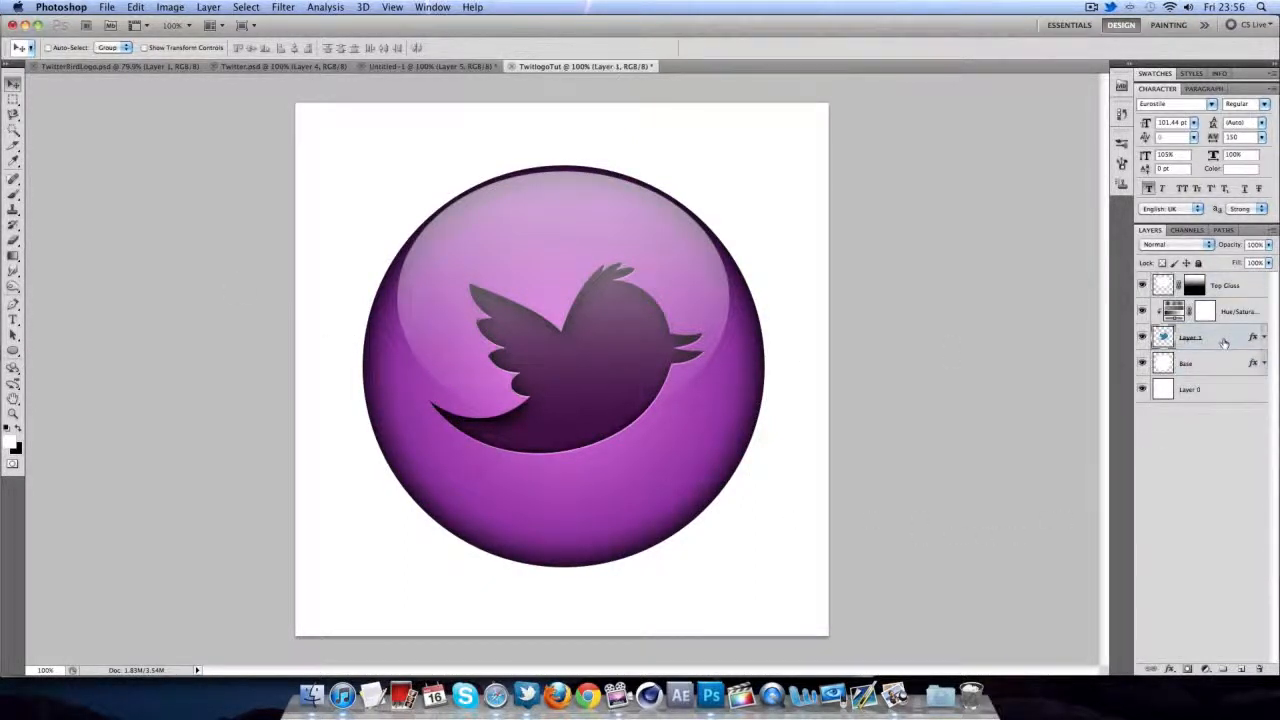
left_click(1212, 363)
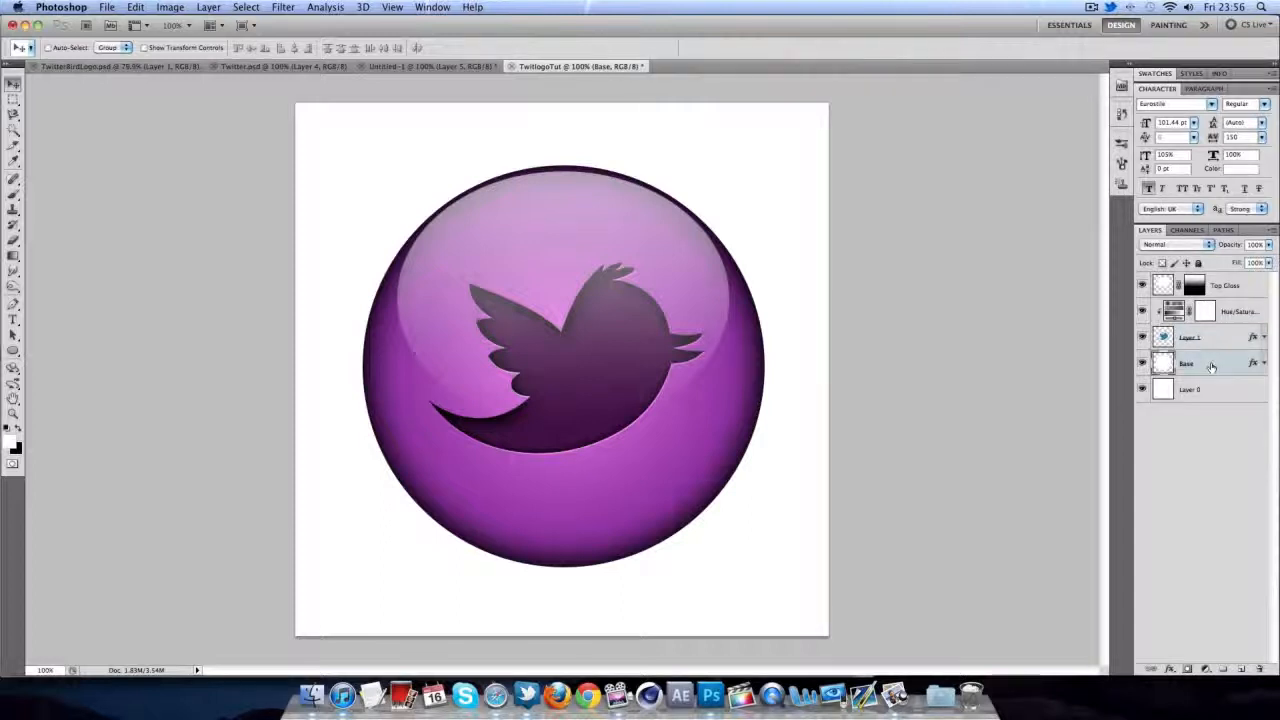
left_click(1240, 670)
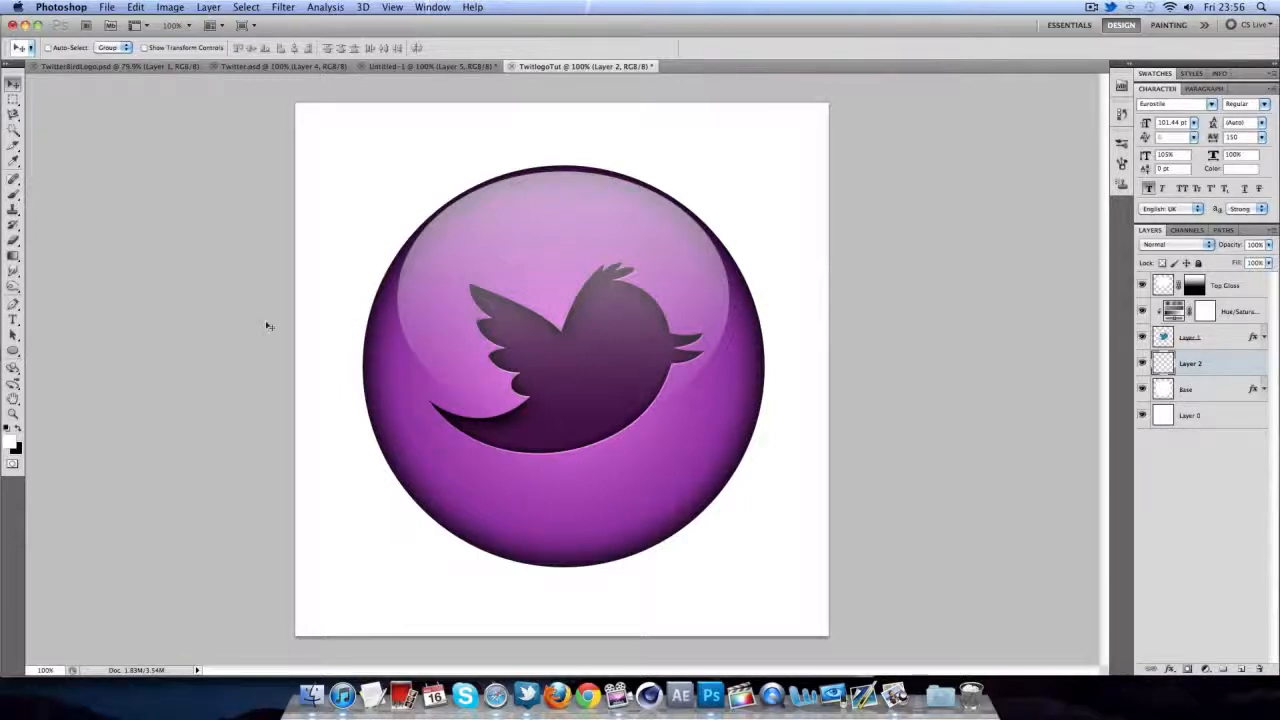
- Draw a closed Pen path on Layer 2, curving across the circle beneath the bird and enclosing the lower canvas
left_click(15, 304)
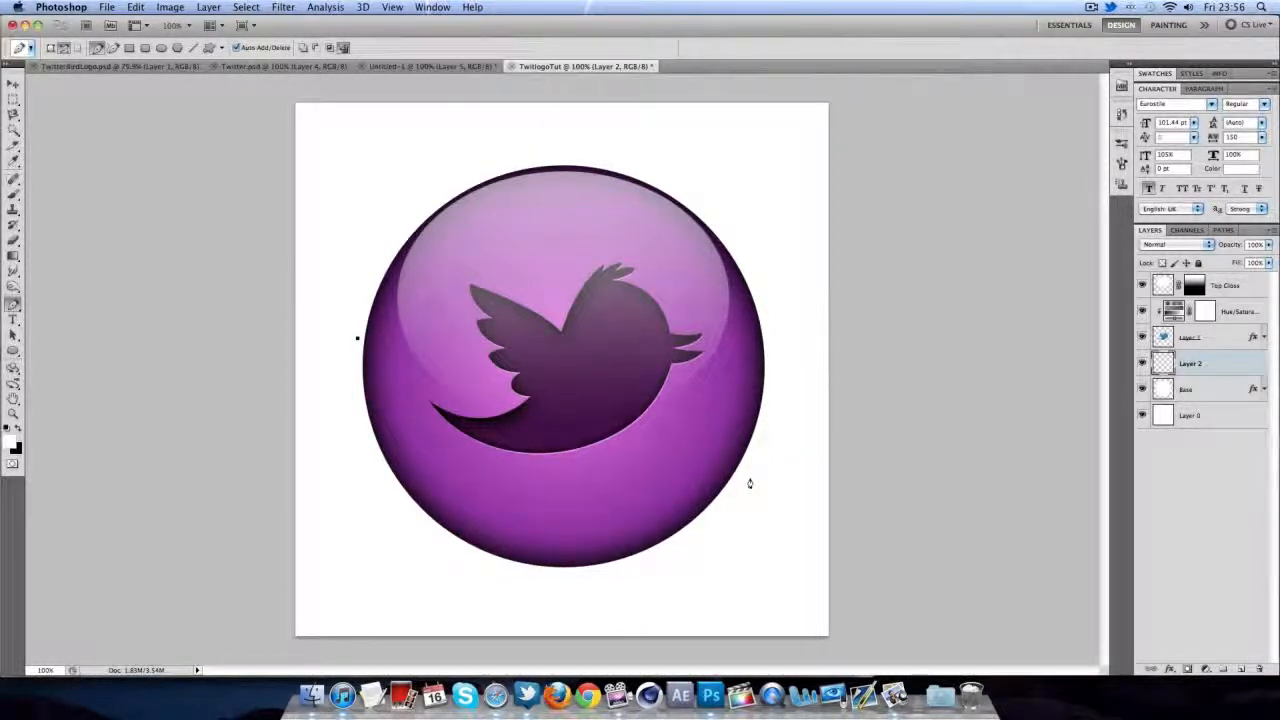
left_click_drag(749, 480, 981, 435)
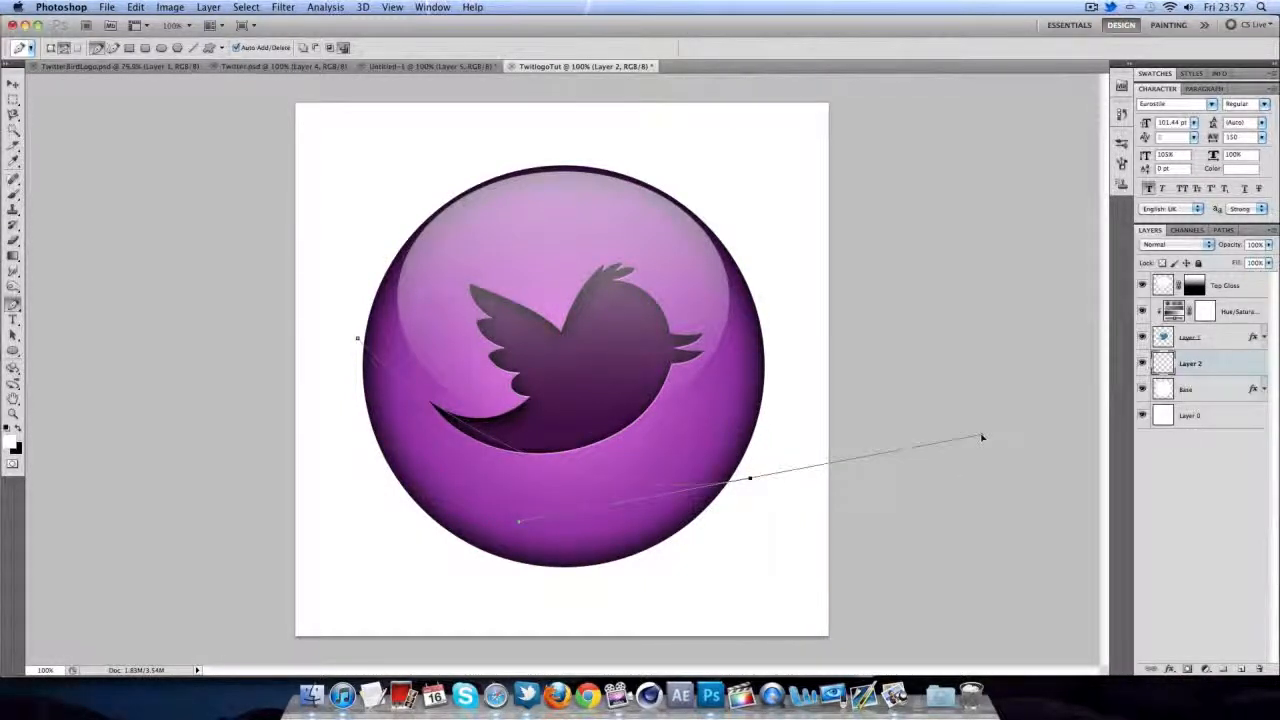
left_click(731, 646)
left_click(334, 625)
left_click(315, 521)
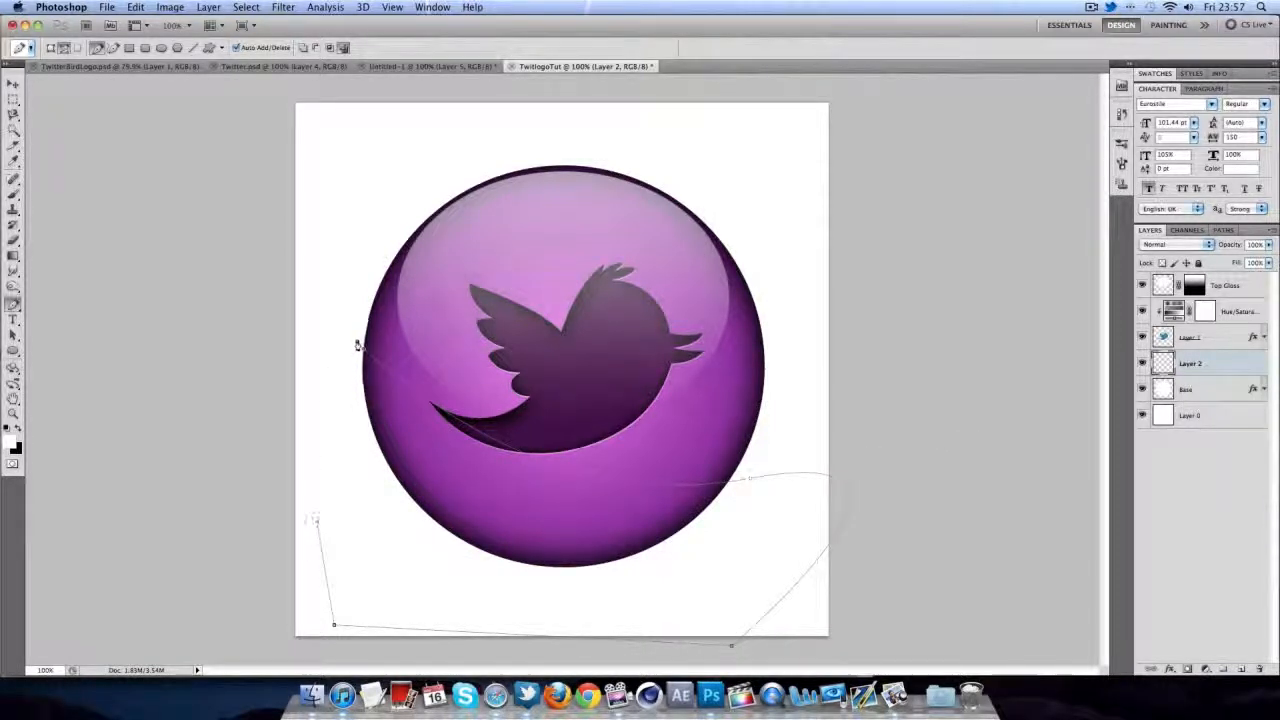
left_click(357, 345)
- Fill the path around the circle's lower part with white on Layer 2, and delete the path
right_click(331, 437)
right_click(413, 440)
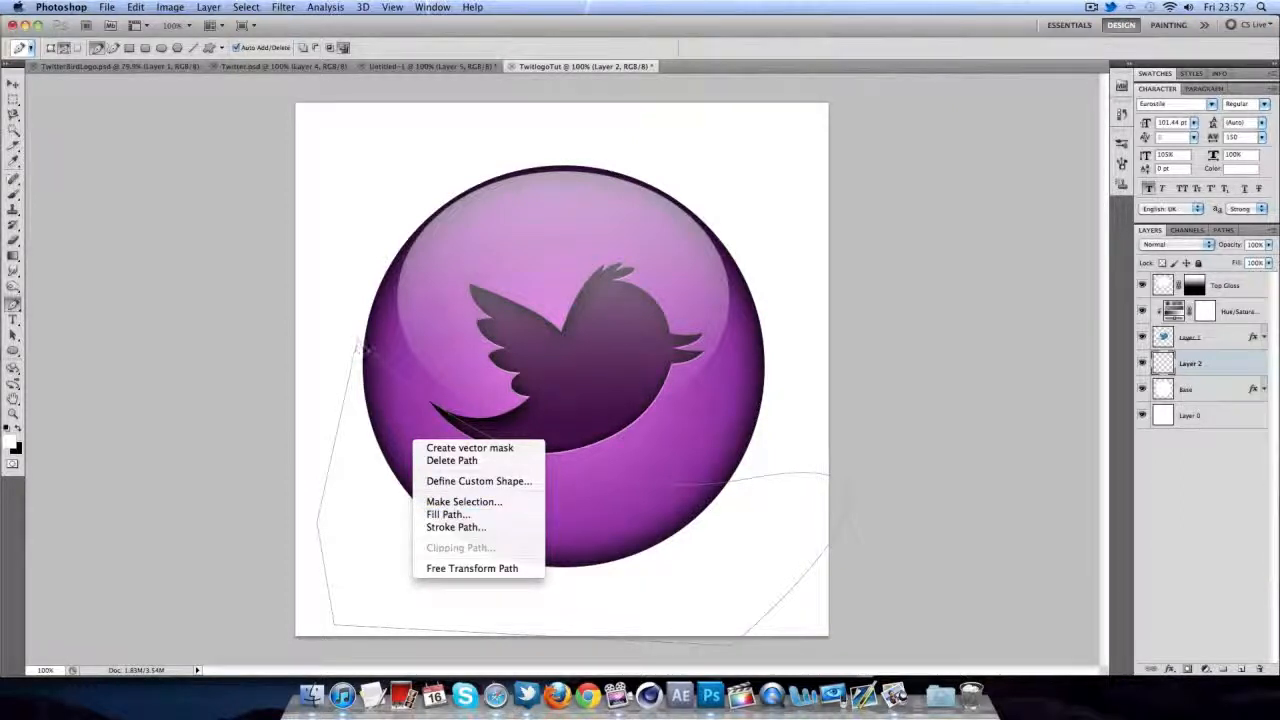
left_click(440, 514)
left_click(737, 222)
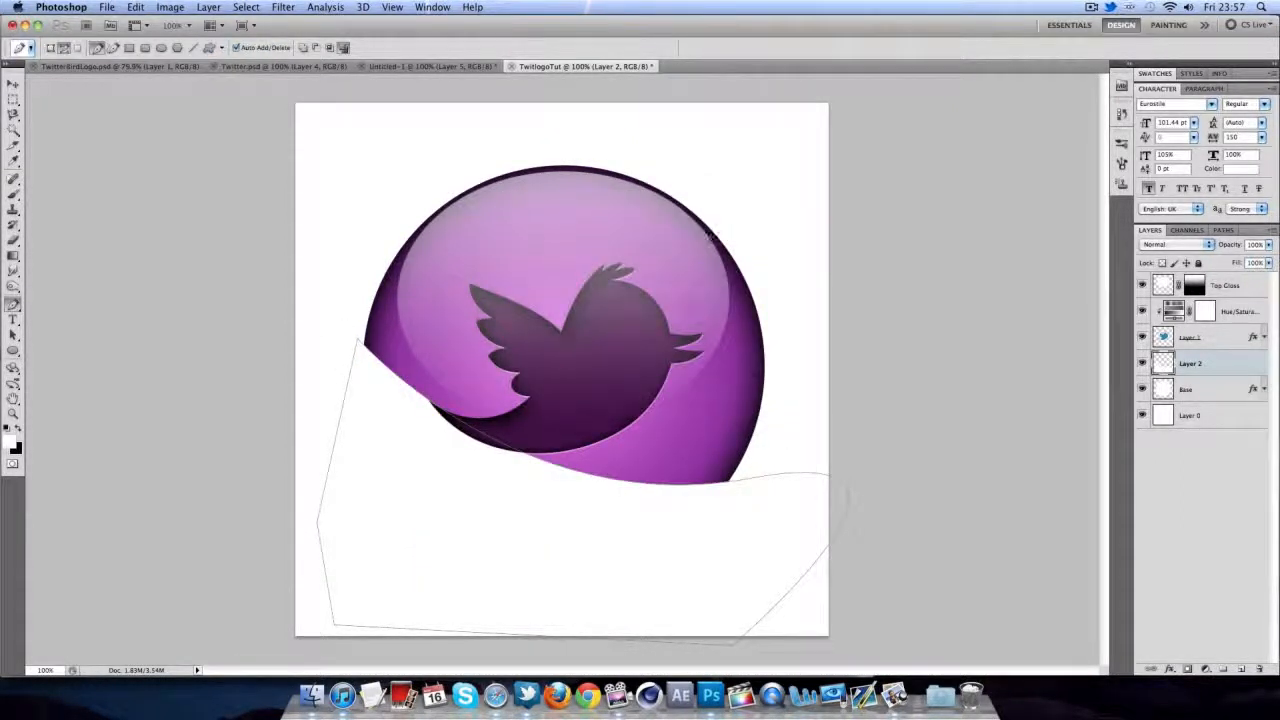
right_click(431, 405)
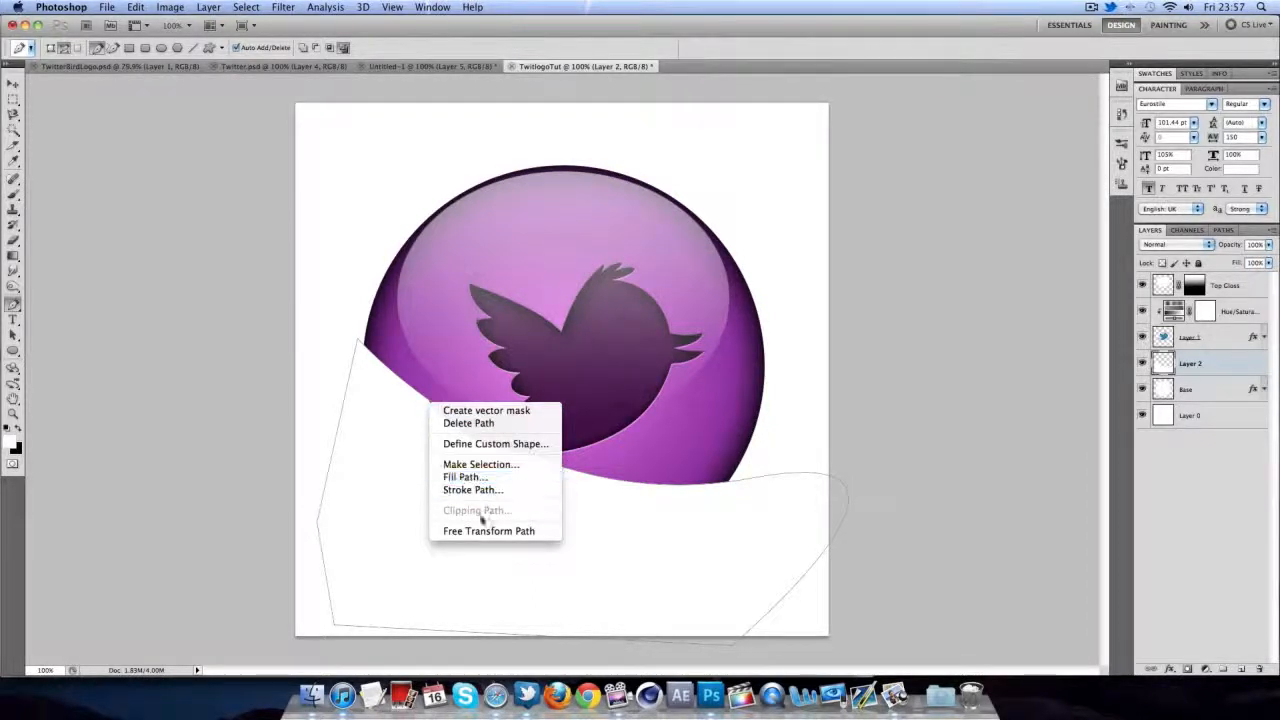
left_click(467, 423)
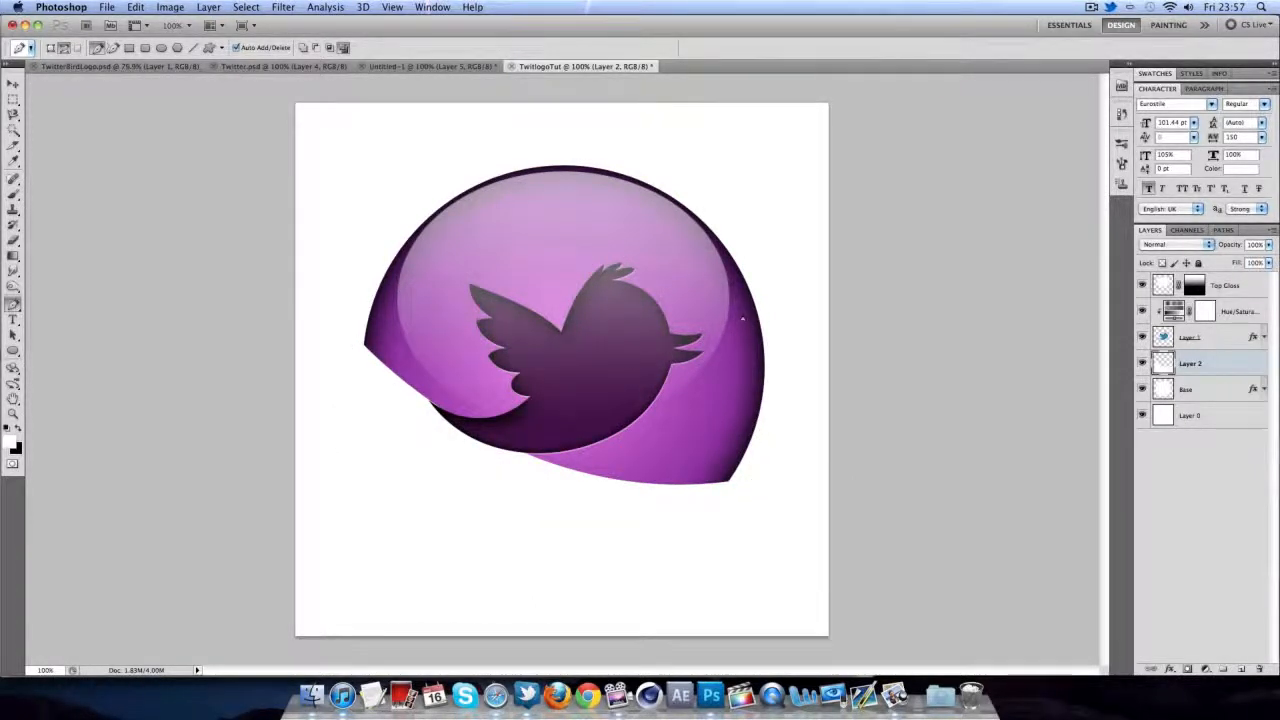
- Lower the white curved shape's layer opacity to 11%
left_click(12, 84)
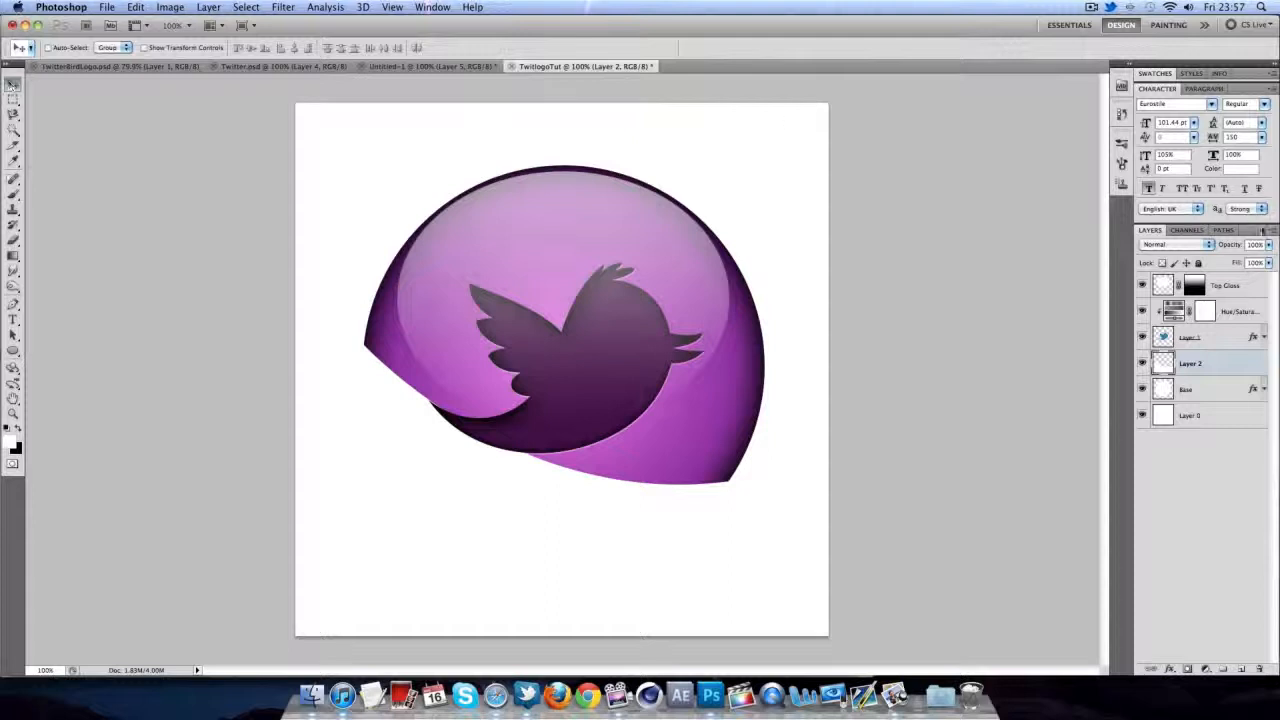
left_click(1268, 244)
left_click_drag(1266, 262, 1209, 264)
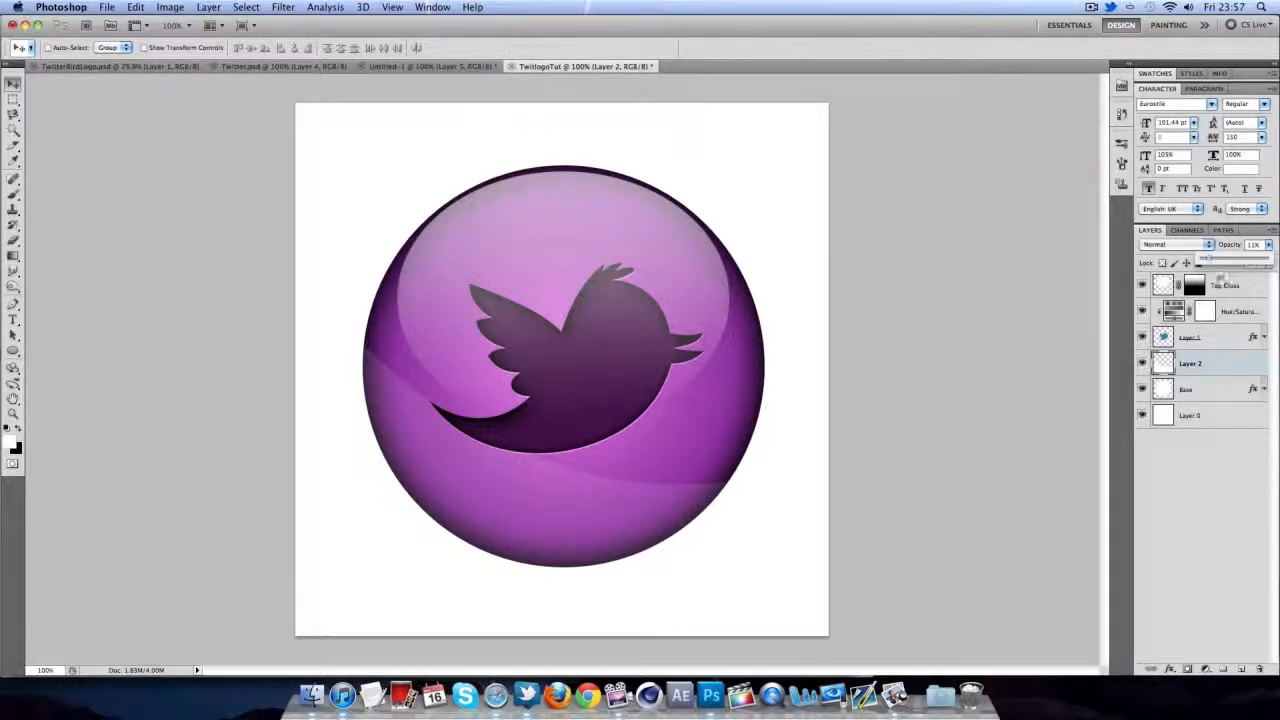
left_click(1232, 358)
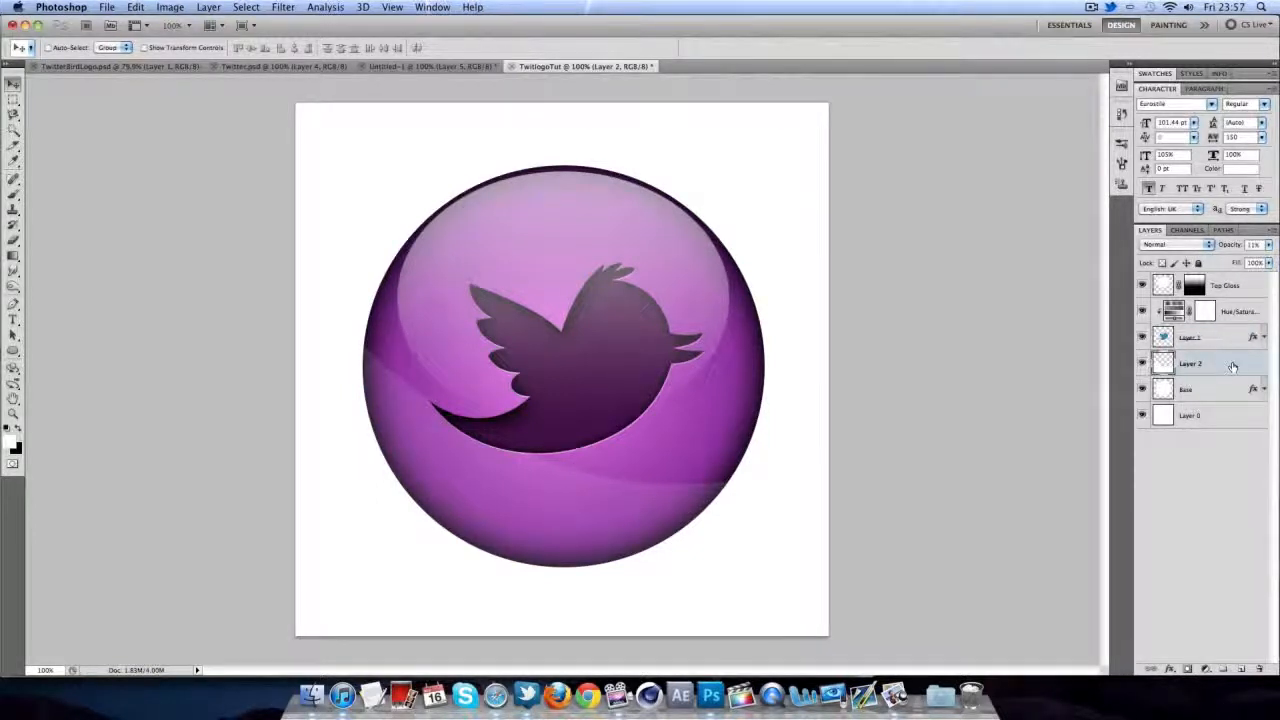
- Duplicate the translucent curved shape on Layer 2, flip the copy horizontally and nudge it slightly to cross the original
key("ctrl+j")
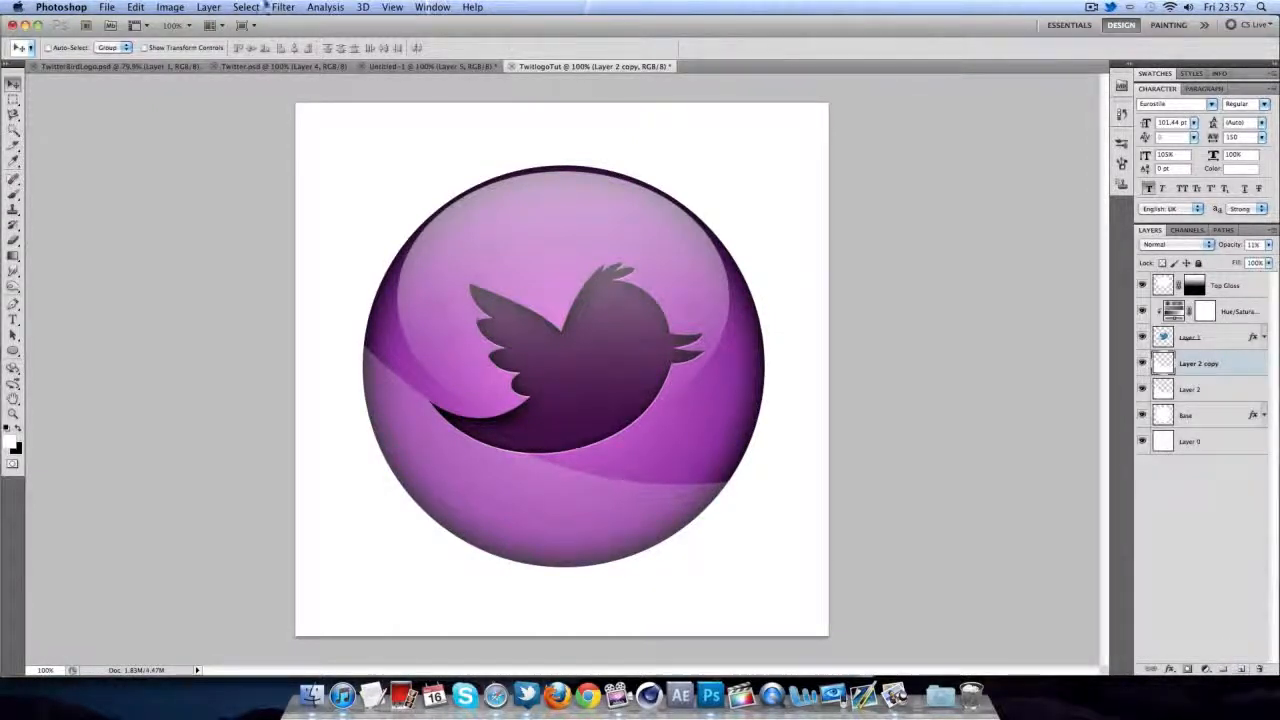
left_click(135, 7)
mouse_move(170, 304)
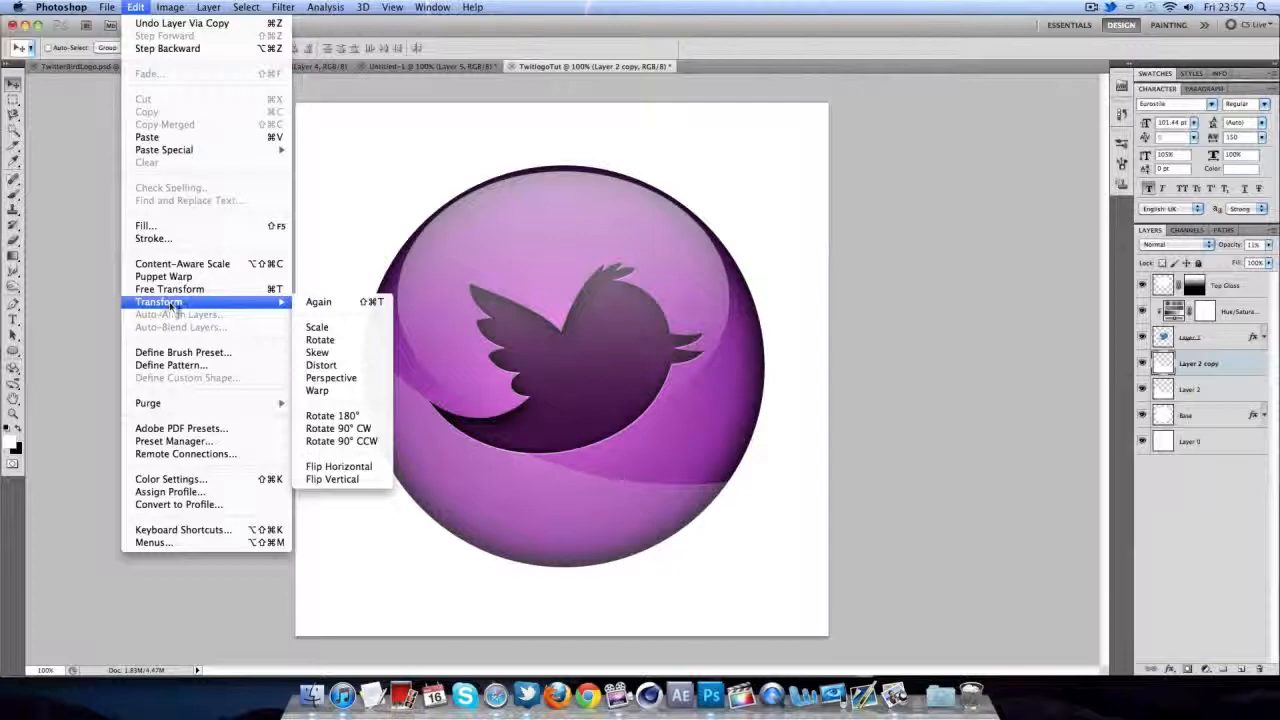
left_click(327, 470)
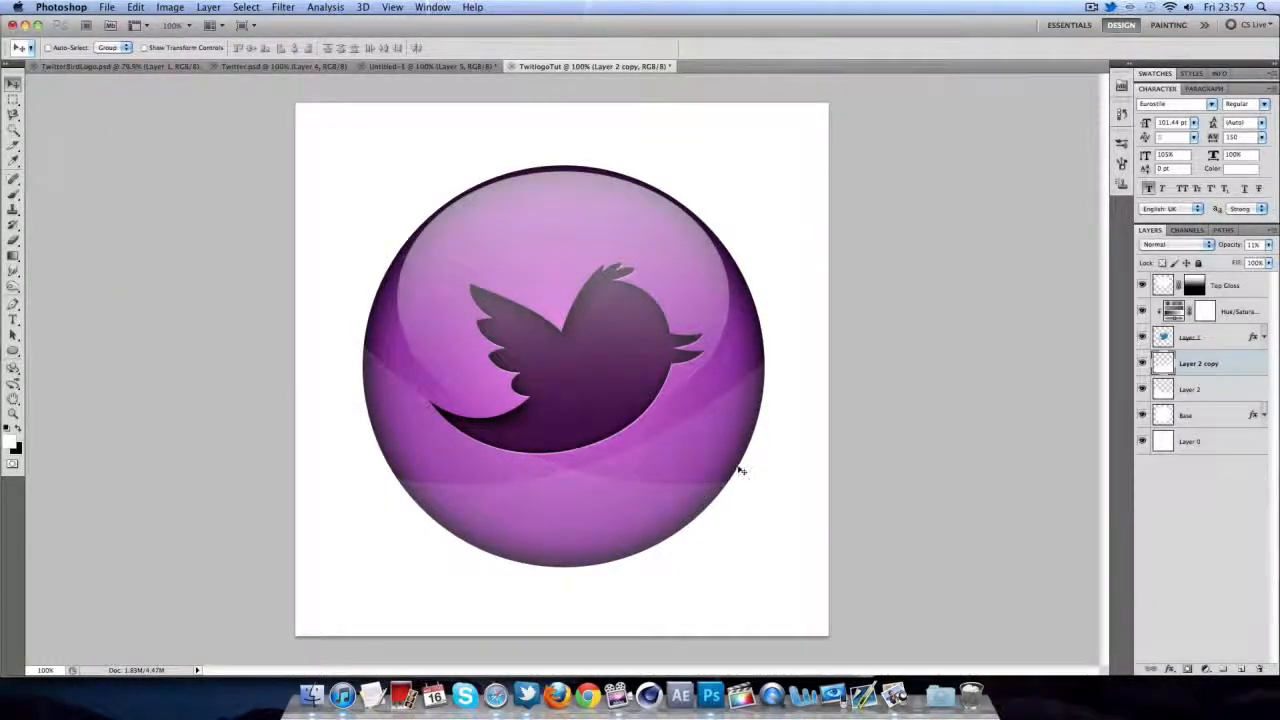
left_click_drag(711, 459, 707, 462)
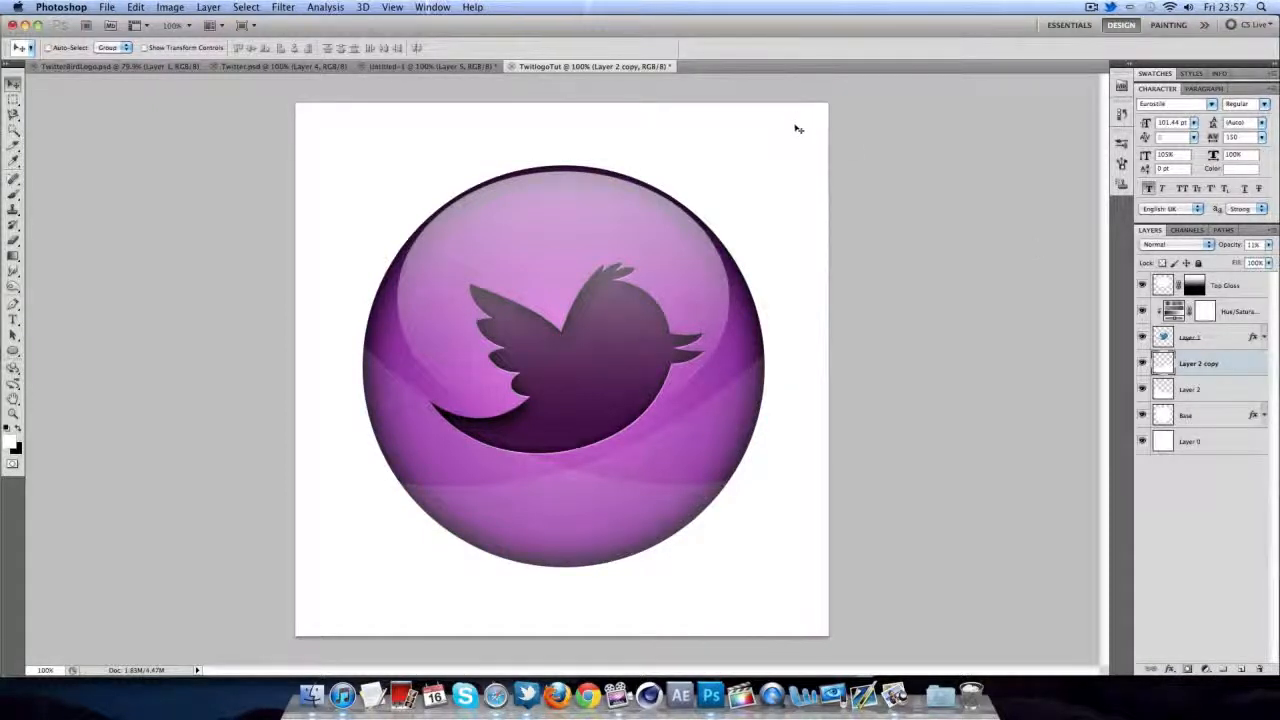
- Add a black Outer Glow to the Base circle with Normal blend mode and a size of about 48 px
left_click(1205, 338)
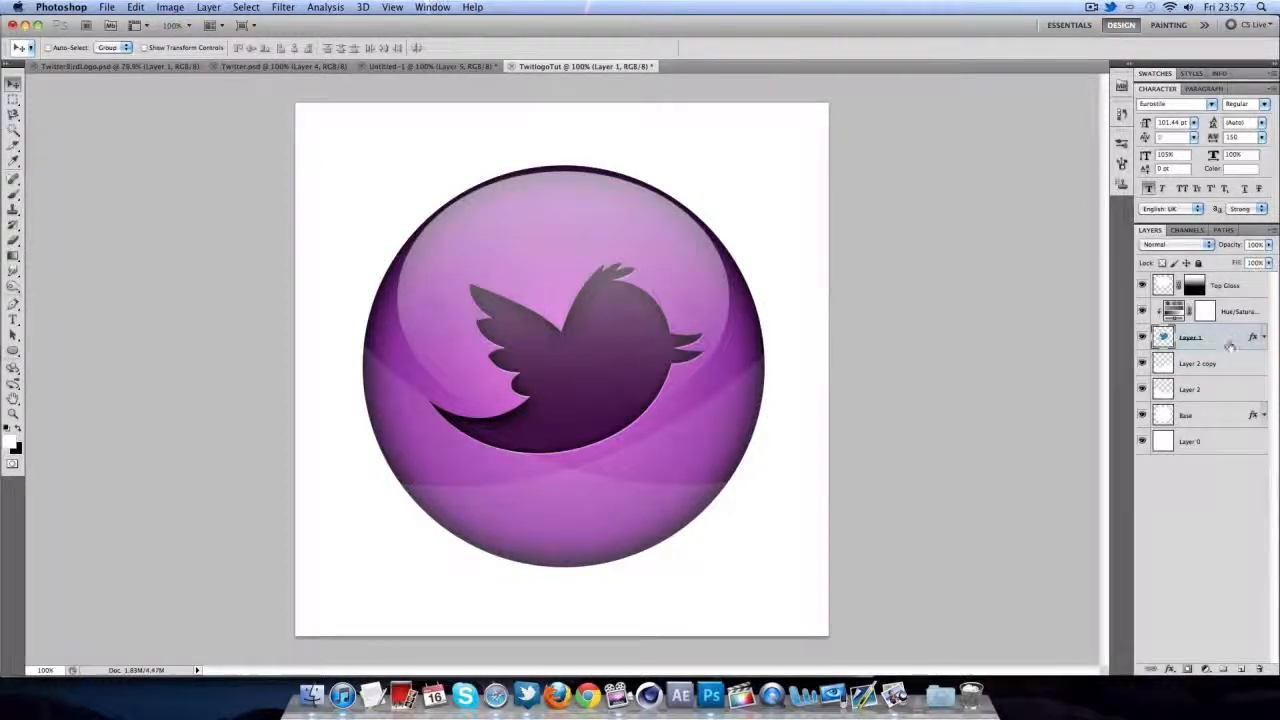
double_click(1222, 414)
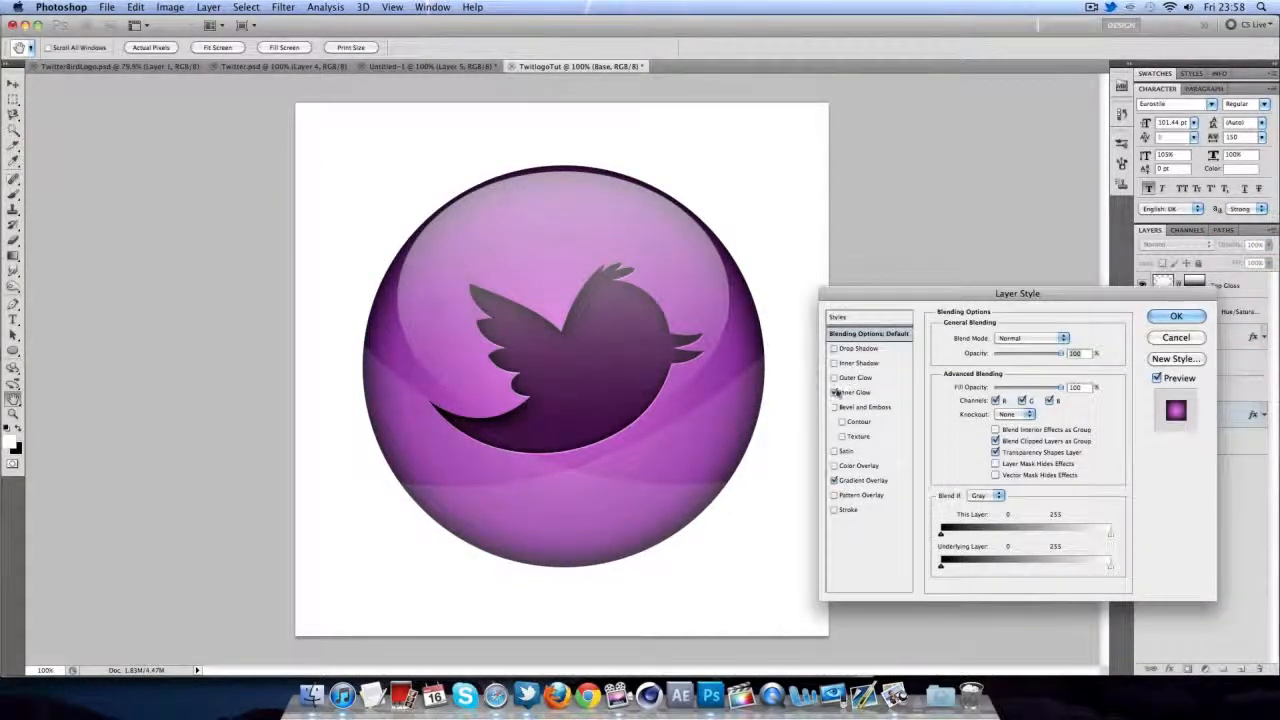
left_click(835, 378)
left_click(856, 377)
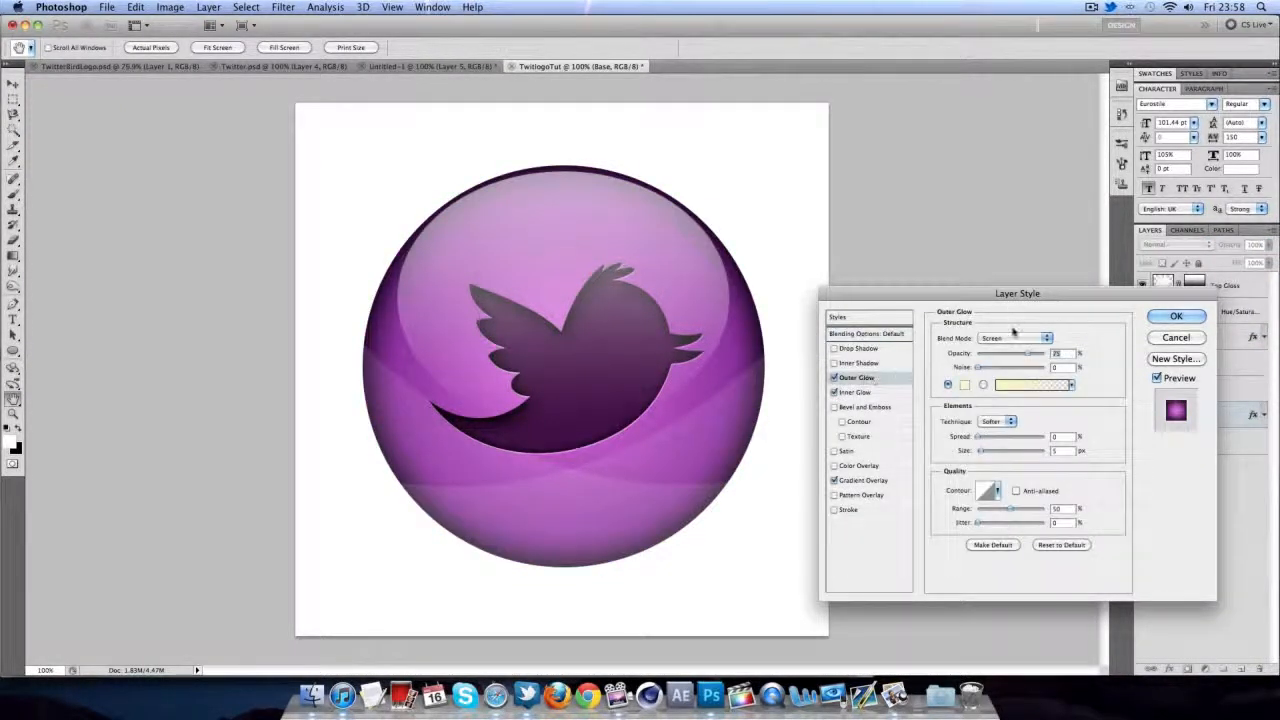
left_click(1010, 338)
left_click(995, 253)
left_click(963, 384)
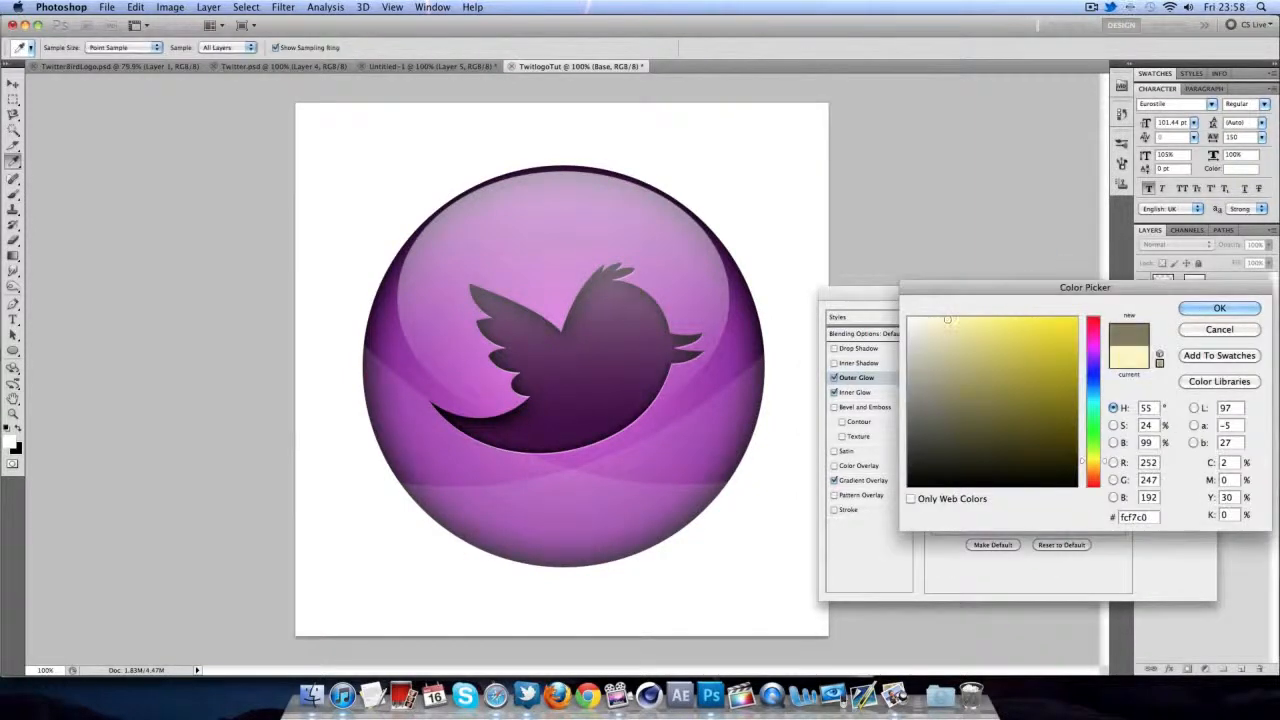
left_click(1219, 308)
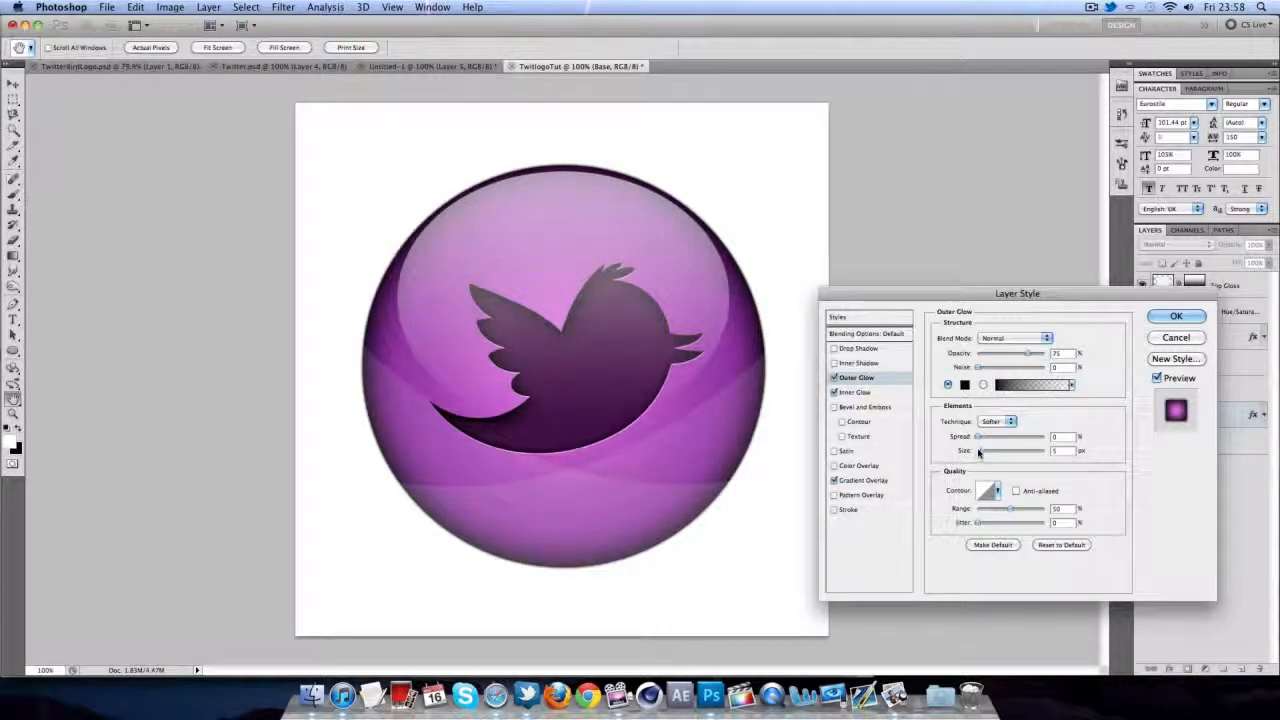
left_click_drag(980, 451, 994, 452)
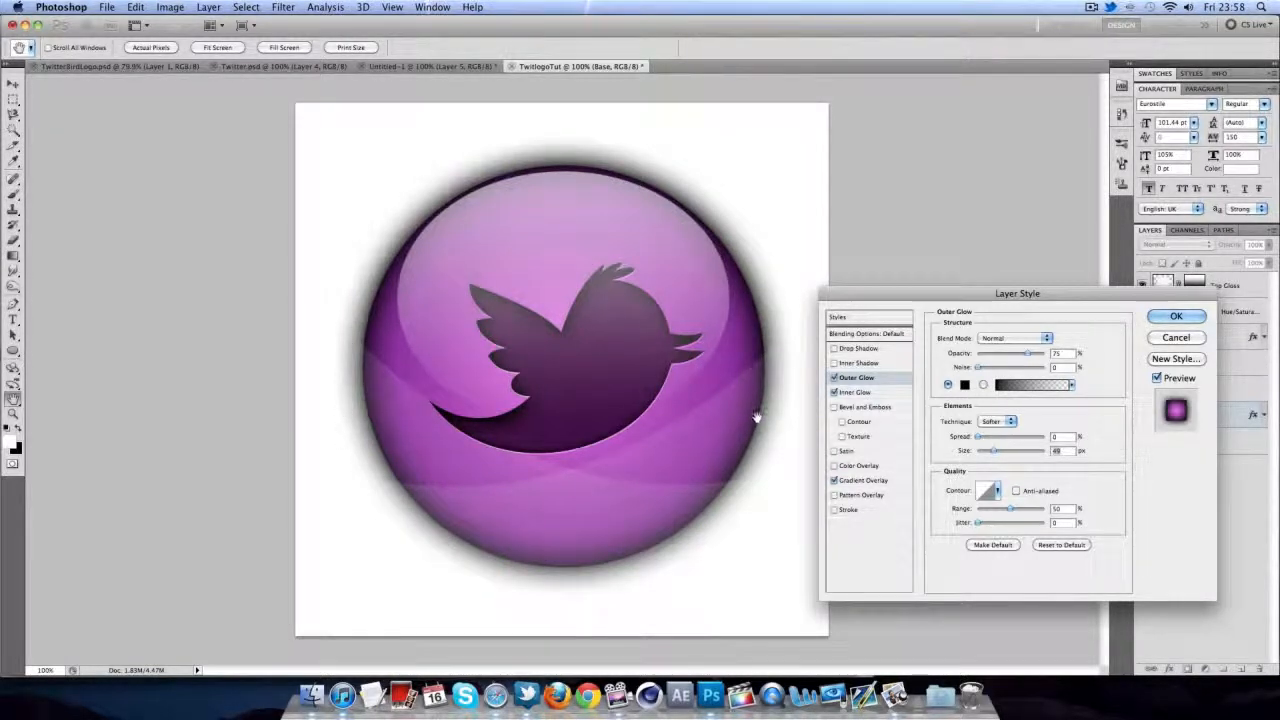
left_click(1172, 317)
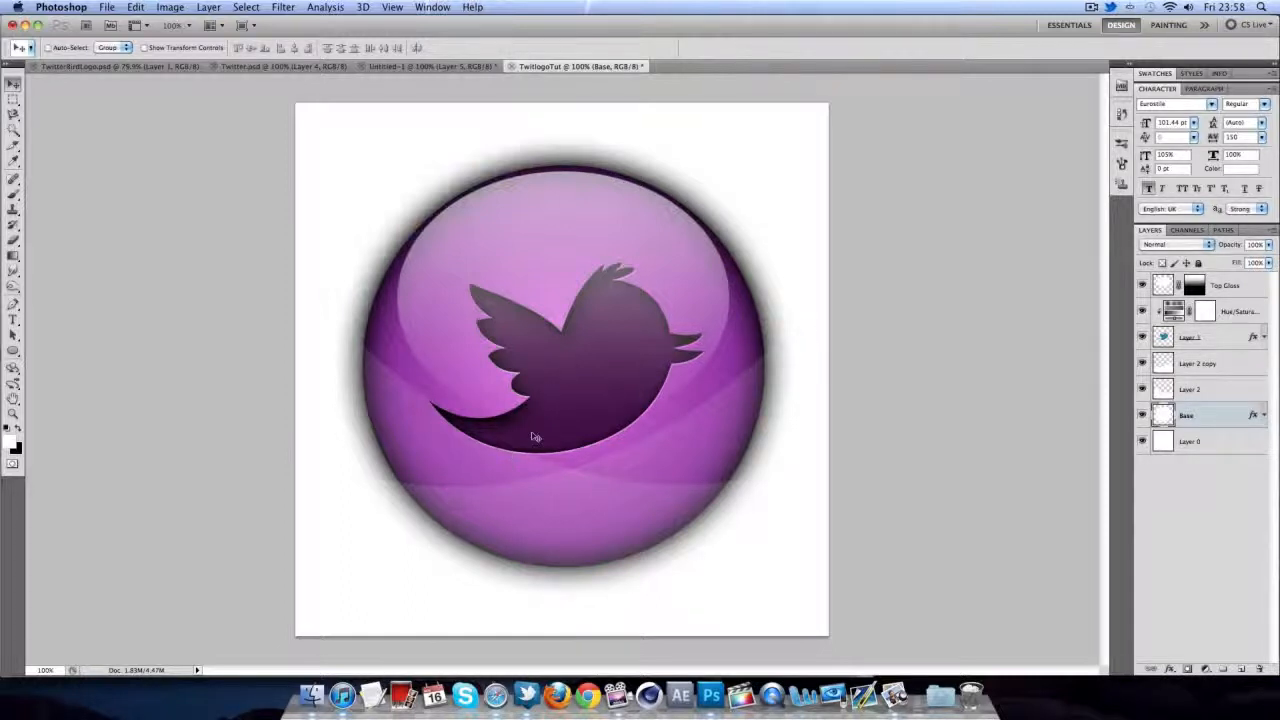
- Add a new layer above the bird and draw a closed Pen path curving diagonally across it, enclosing its upper-left part
left_click(1190, 339)
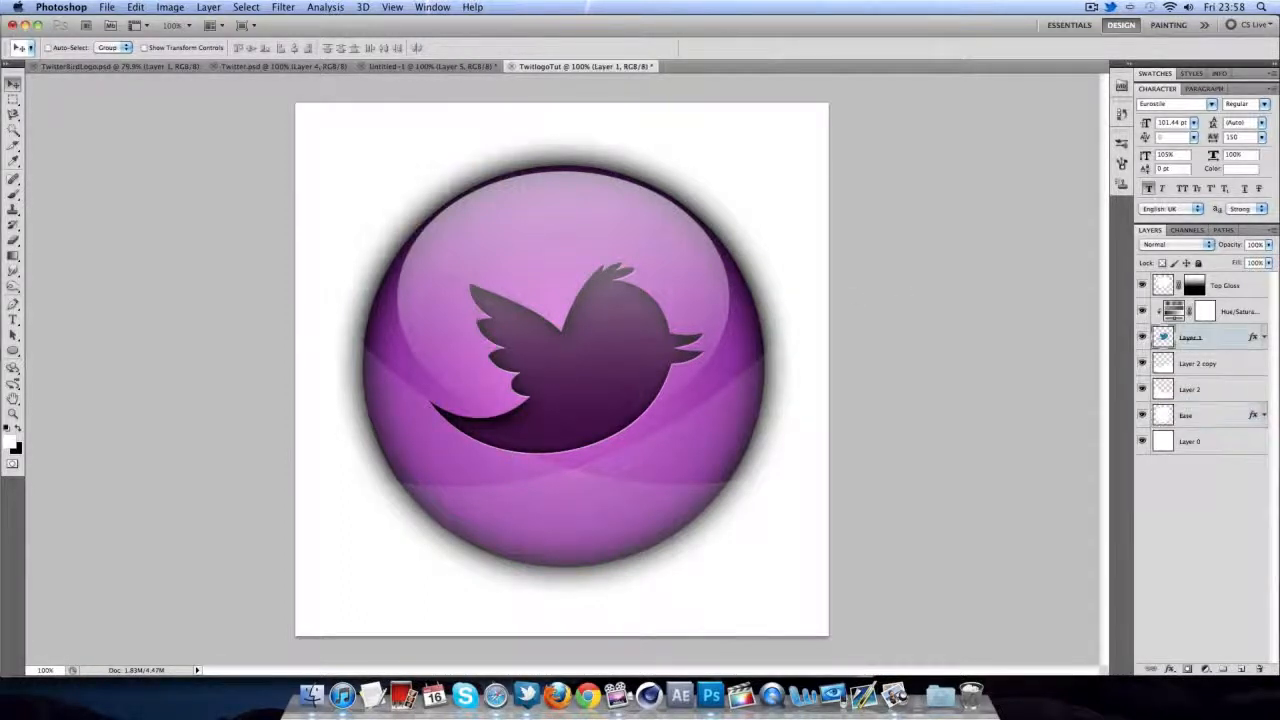
left_click(1241, 668)
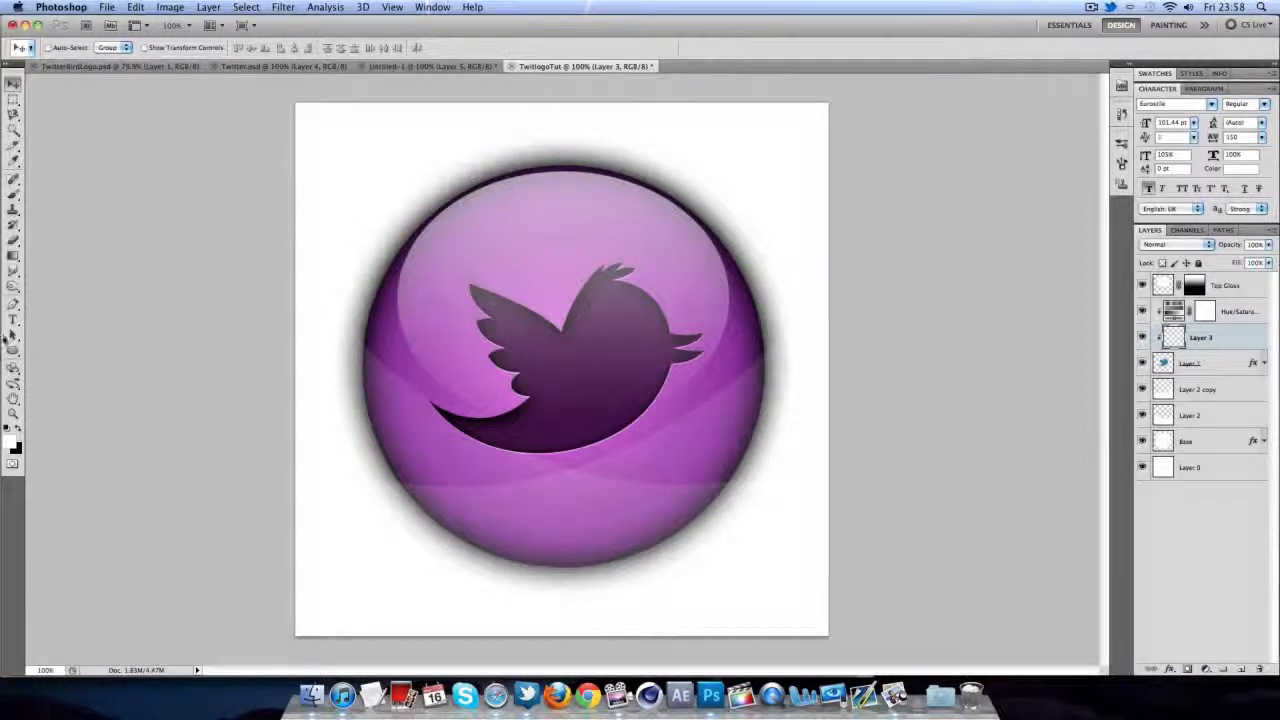
left_click(13, 305)
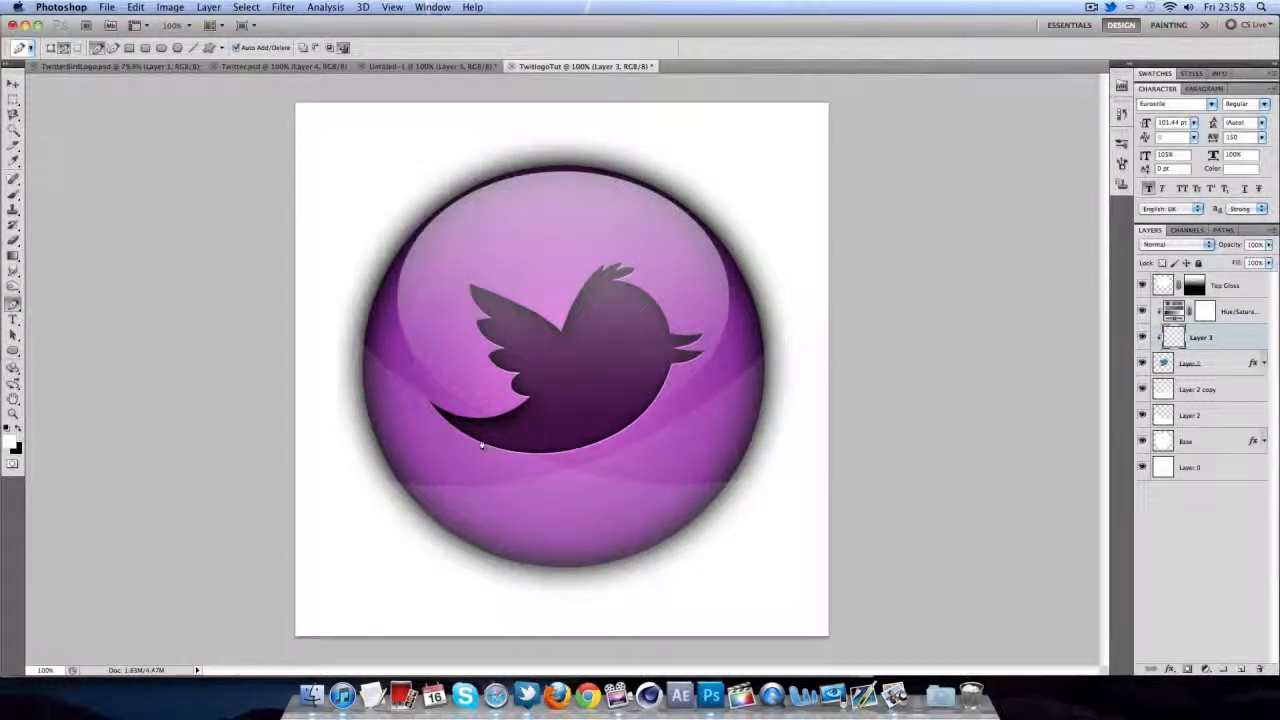
left_click(507, 461)
left_click_drag(682, 296, 806, 266)
left_click(579, 179)
left_click(446, 281)
left_click(381, 410)
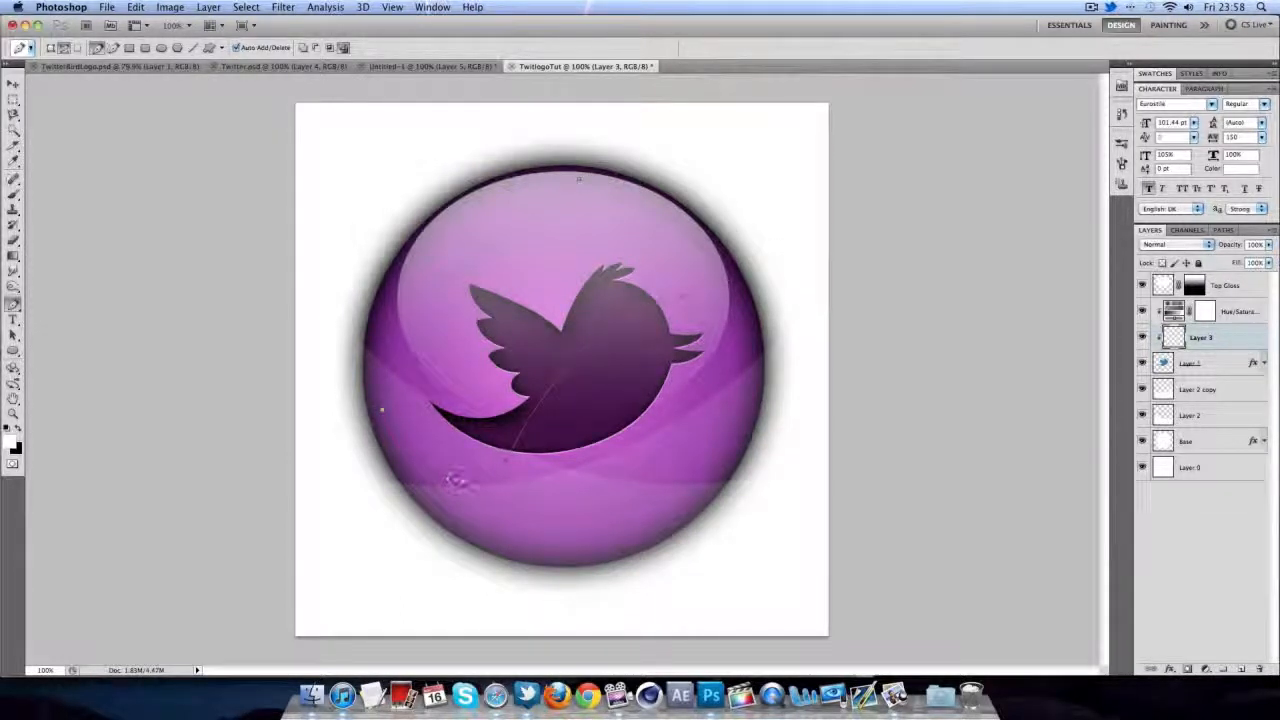
left_click(506, 459)
- Fill the path over the bird with white on Layer 3, and delete the path
right_click(531, 338)
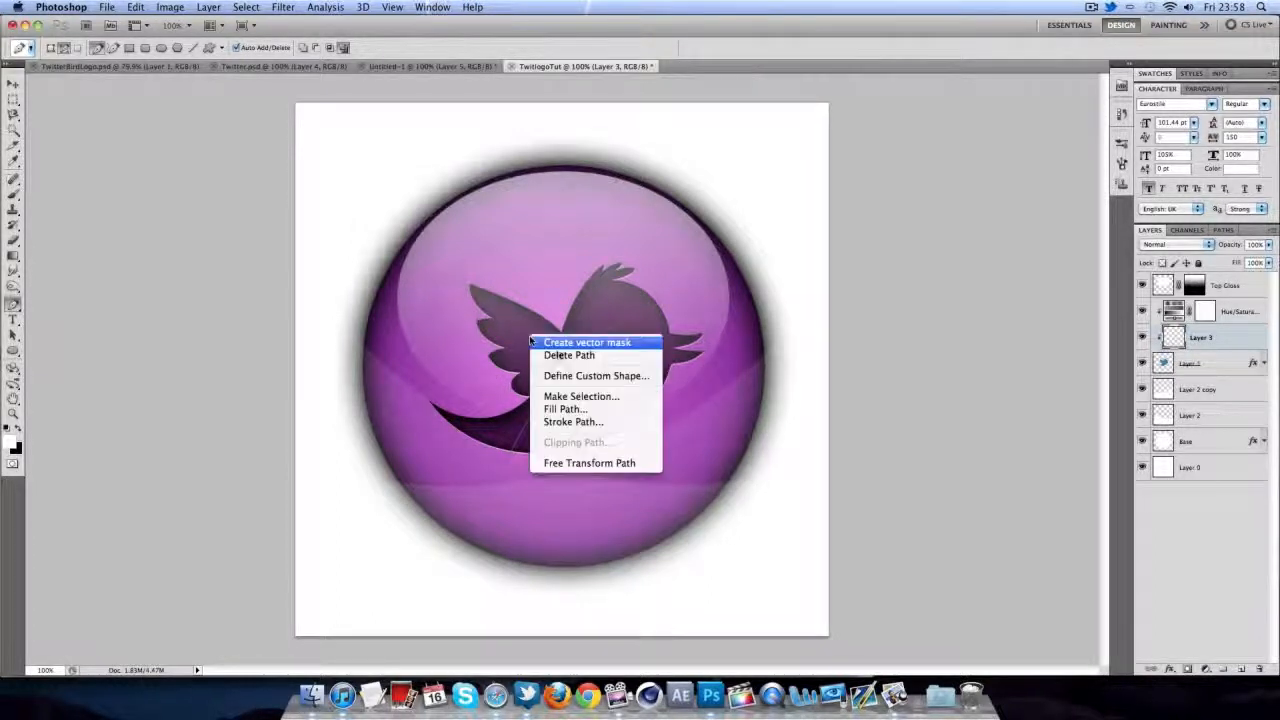
left_click(551, 410)
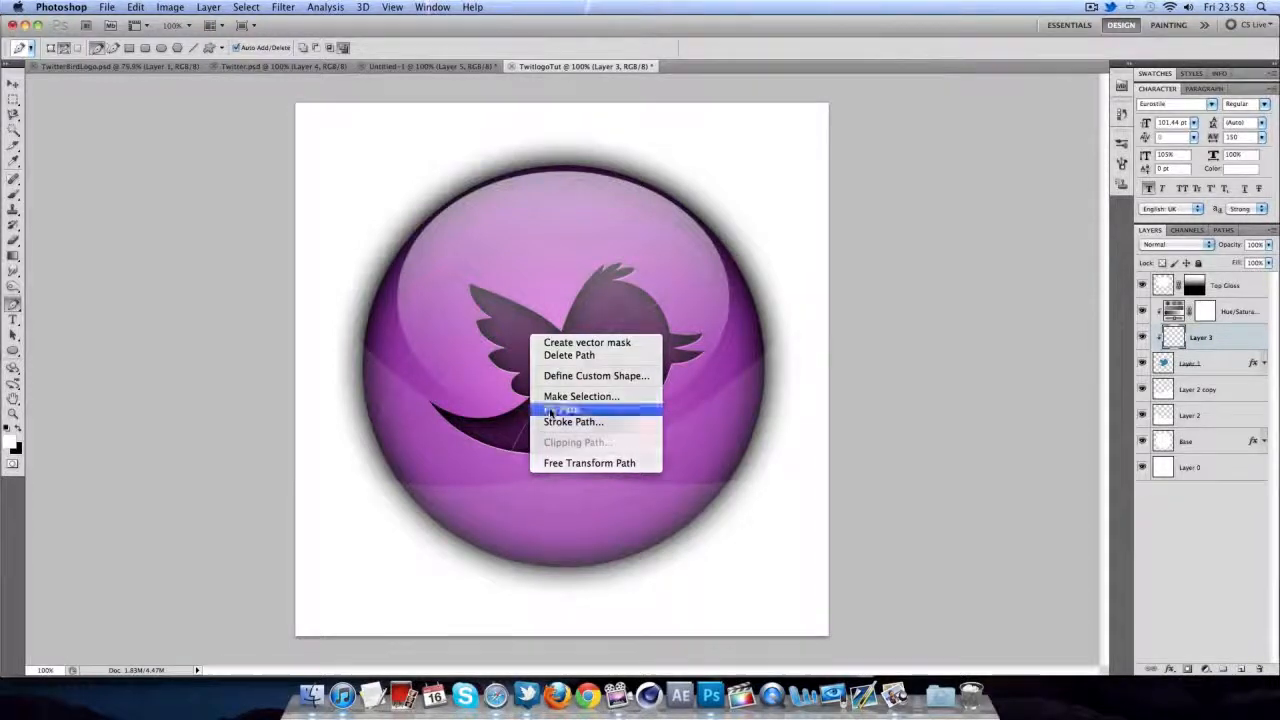
left_click(742, 223)
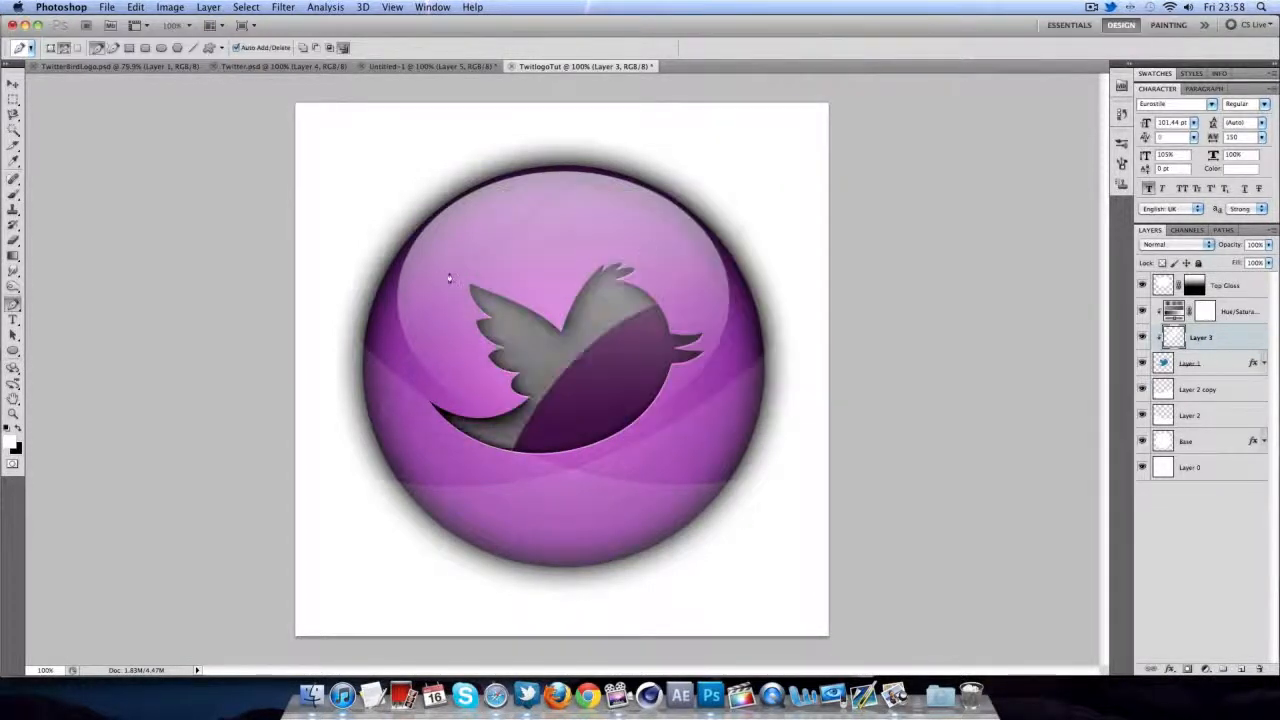
right_click(451, 273)
left_click(492, 311)
- Lower Layer 3's opacity to 34% and move it above the Hue/Saturation adjustment layer
left_click(1268, 244)
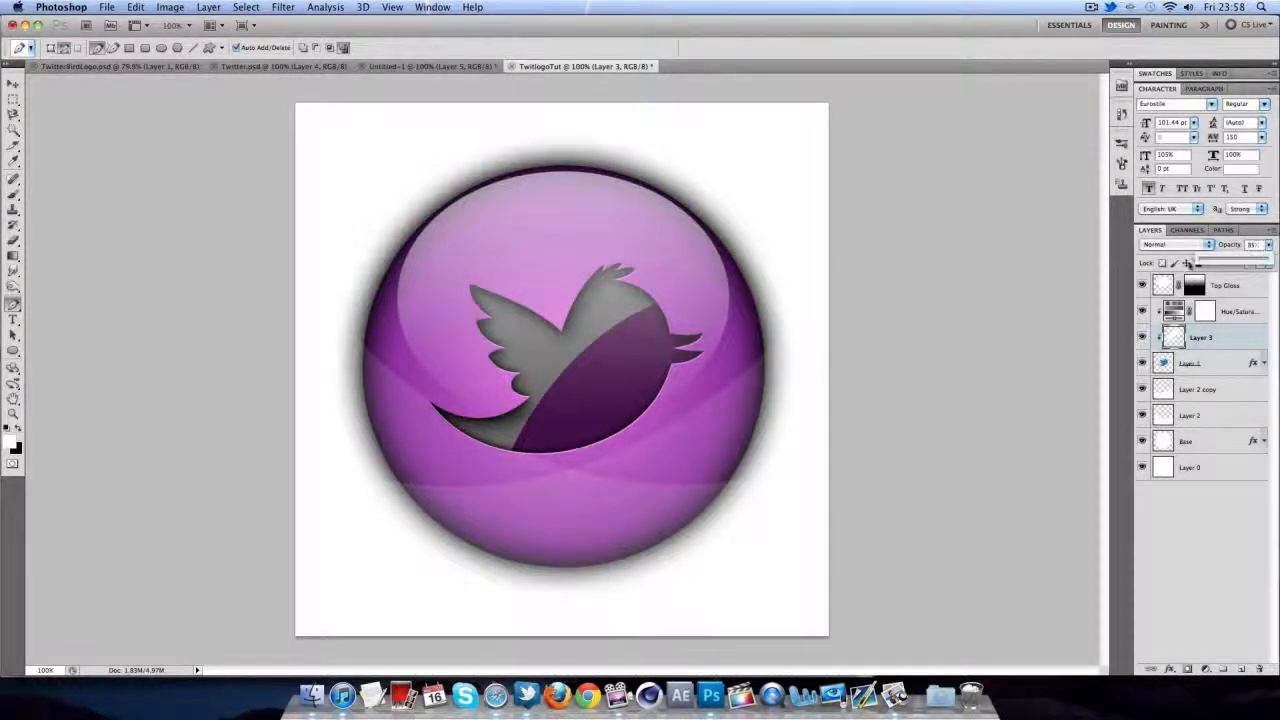
left_click_drag(1268, 259, 1229, 264)
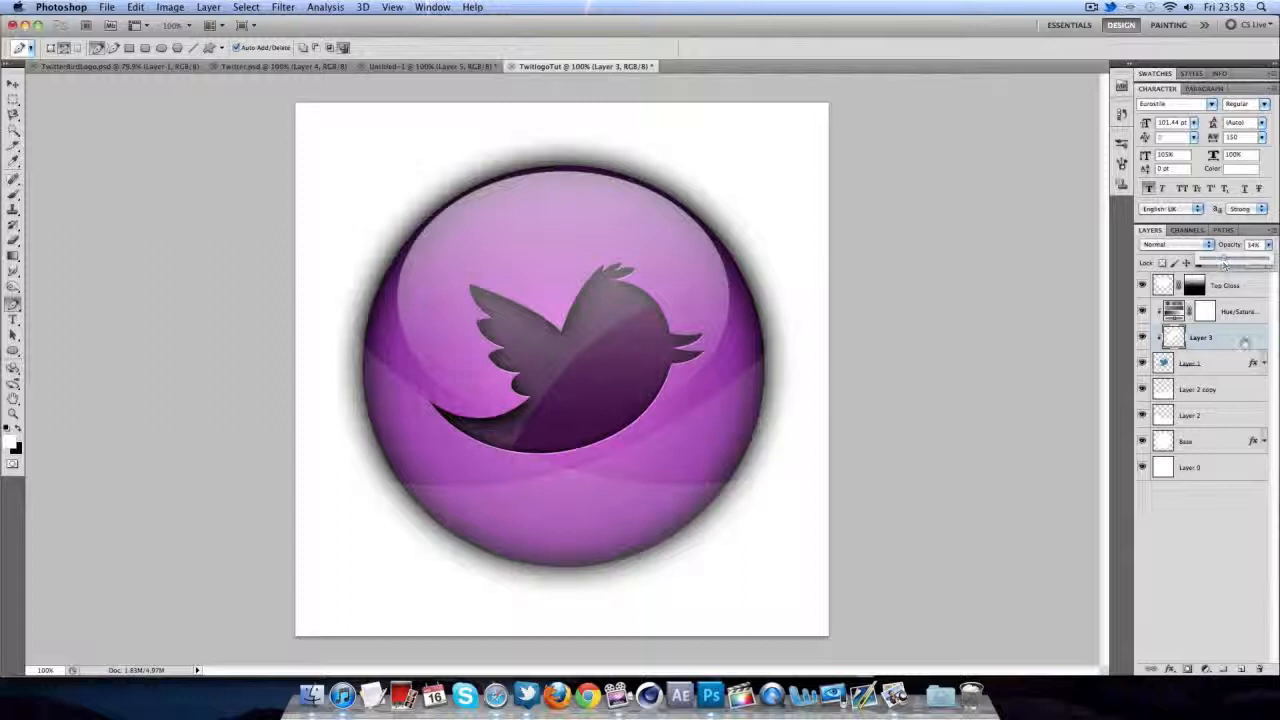
left_click_drag(1240, 340, 1234, 311)
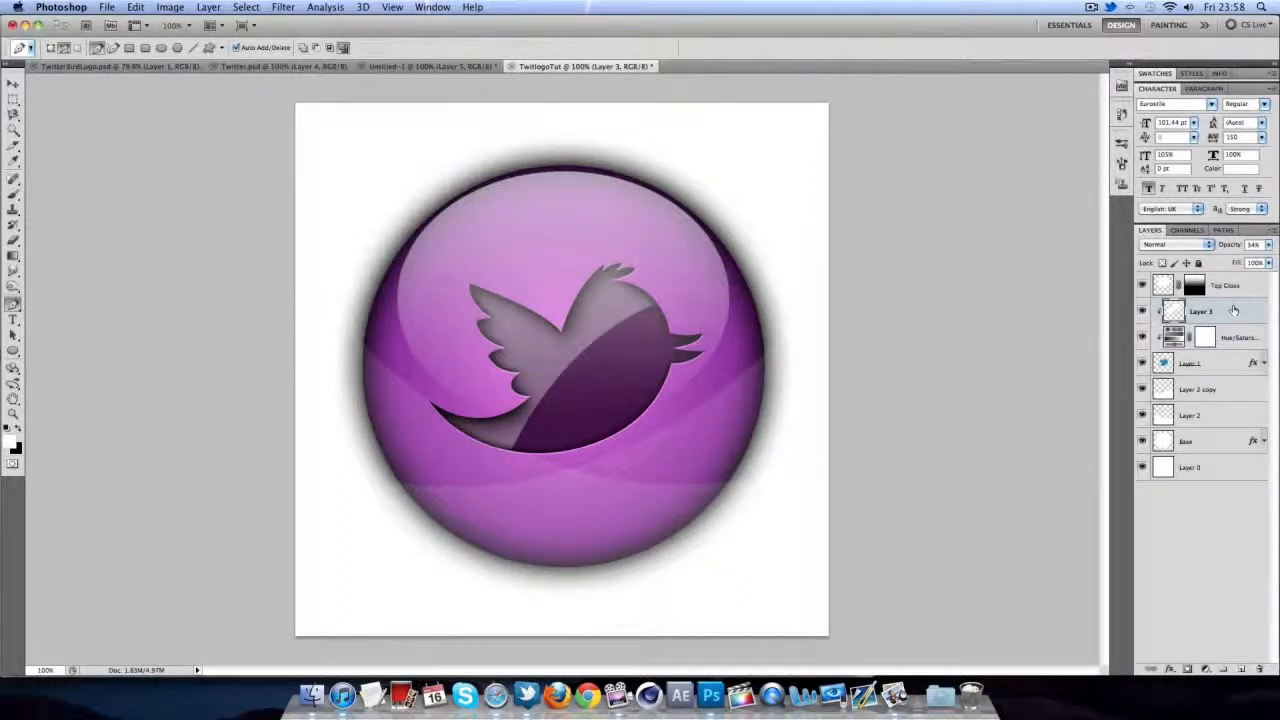
- Set the bird highlight on Layer 3 to Overlay blend mode and 25% opacity
left_click(1180, 244)
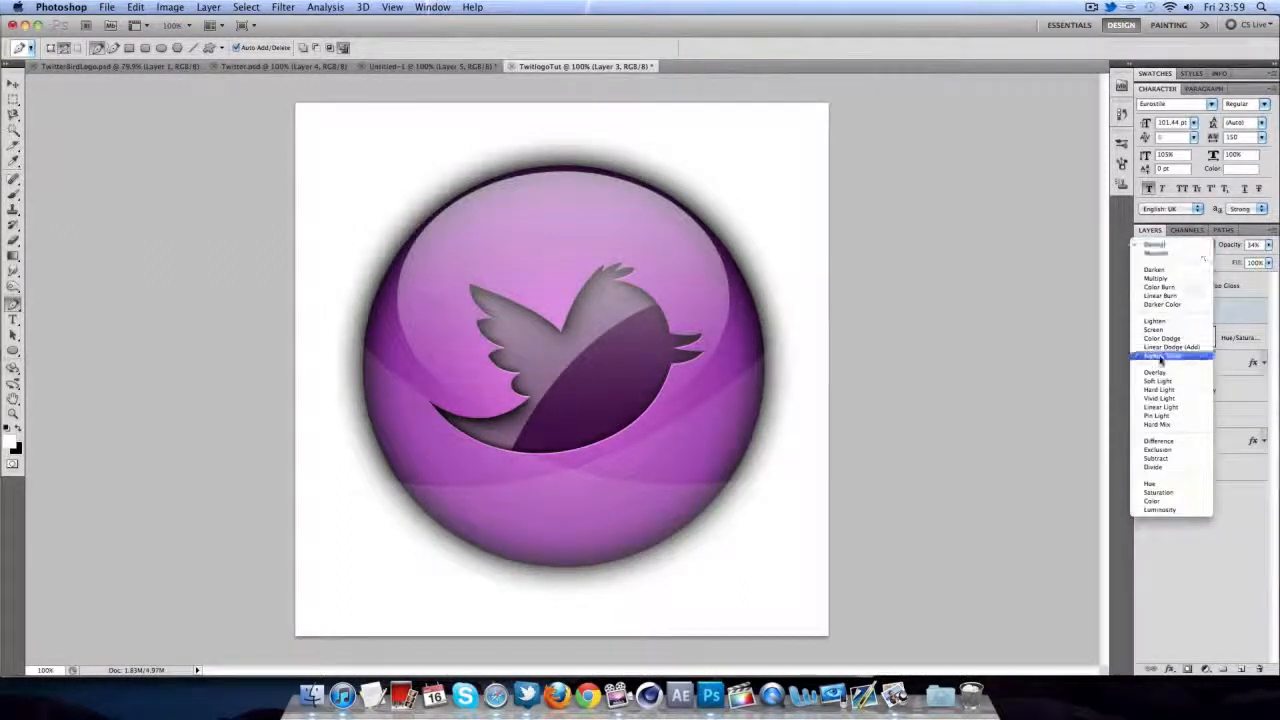
left_click(1156, 372)
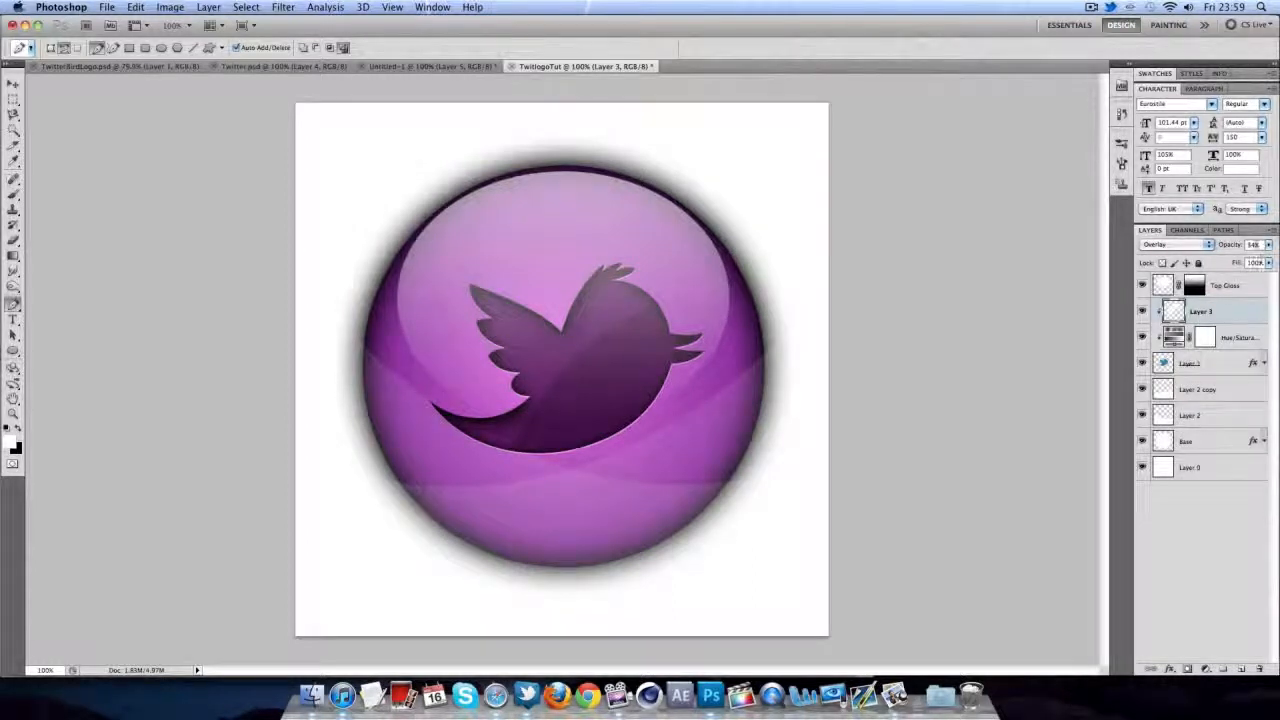
left_click_drag(1228, 247, 1213, 248)
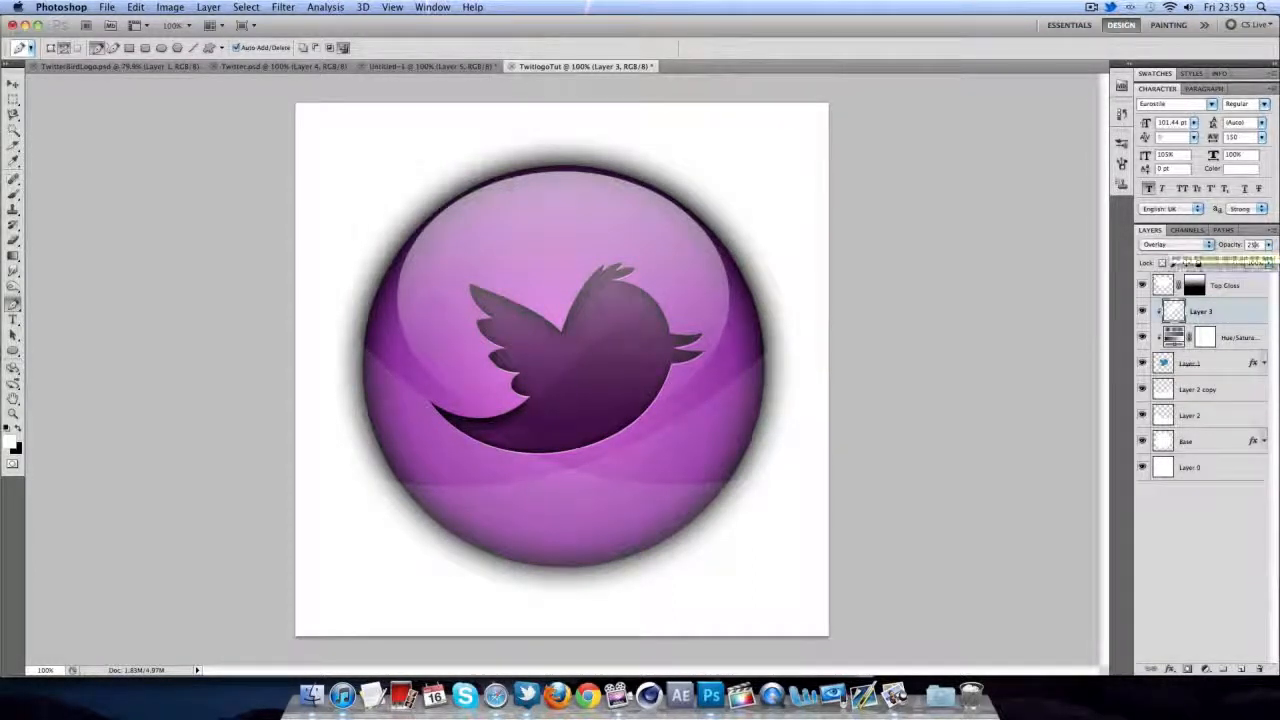
key("v")
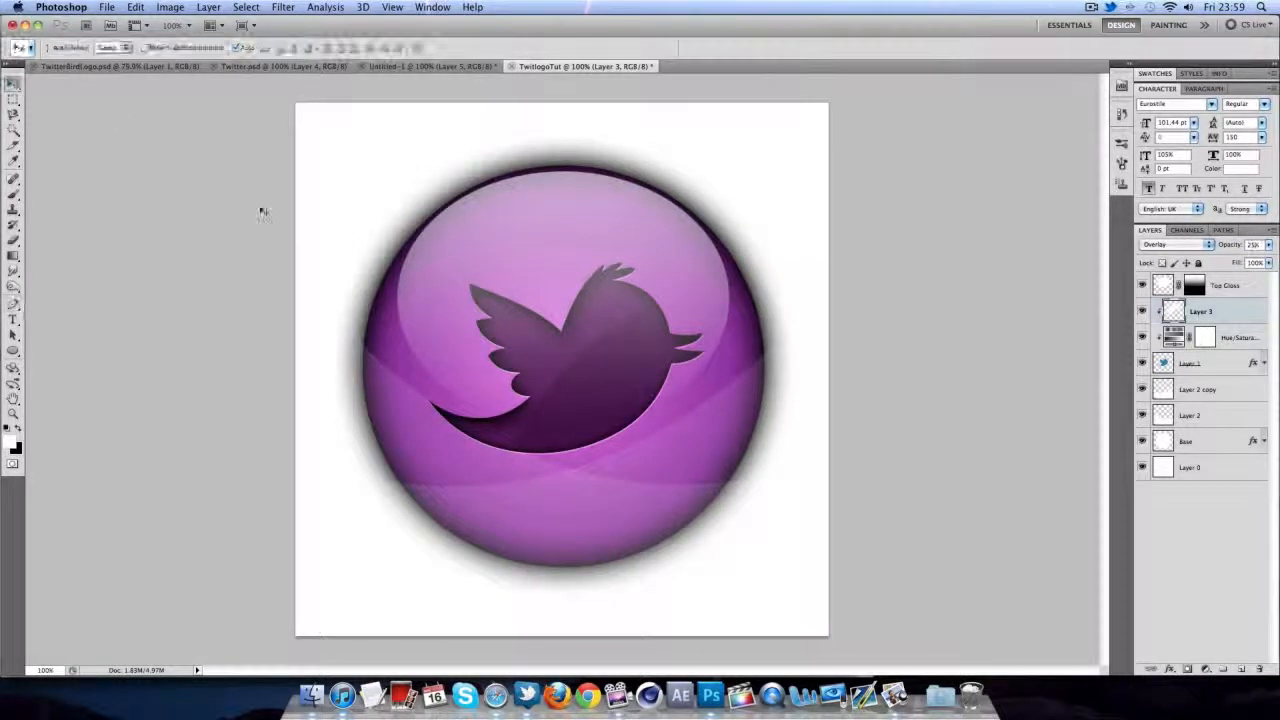
- Check the reference icon in Twitter.psd, and add a new layer directly above the Base layer in TwitlogoTut
left_click_drag(546, 344, 548, 351)
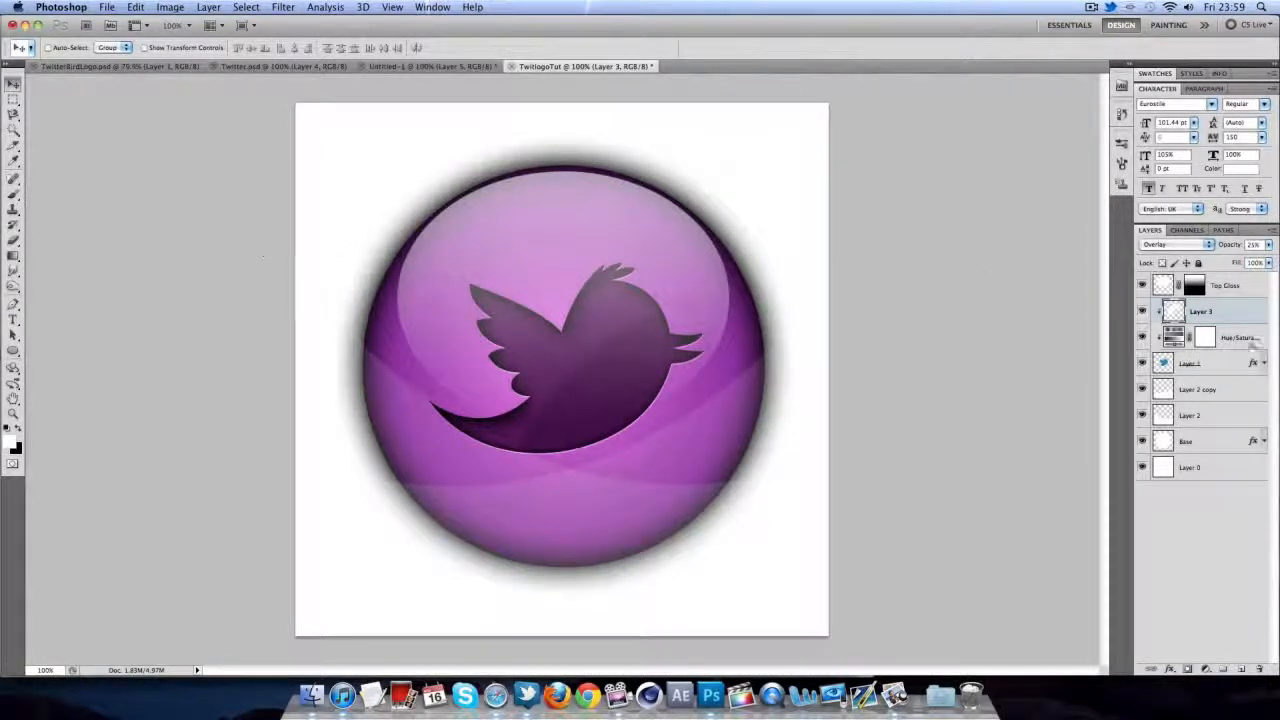
left_click(1238, 441)
left_click(262, 66)
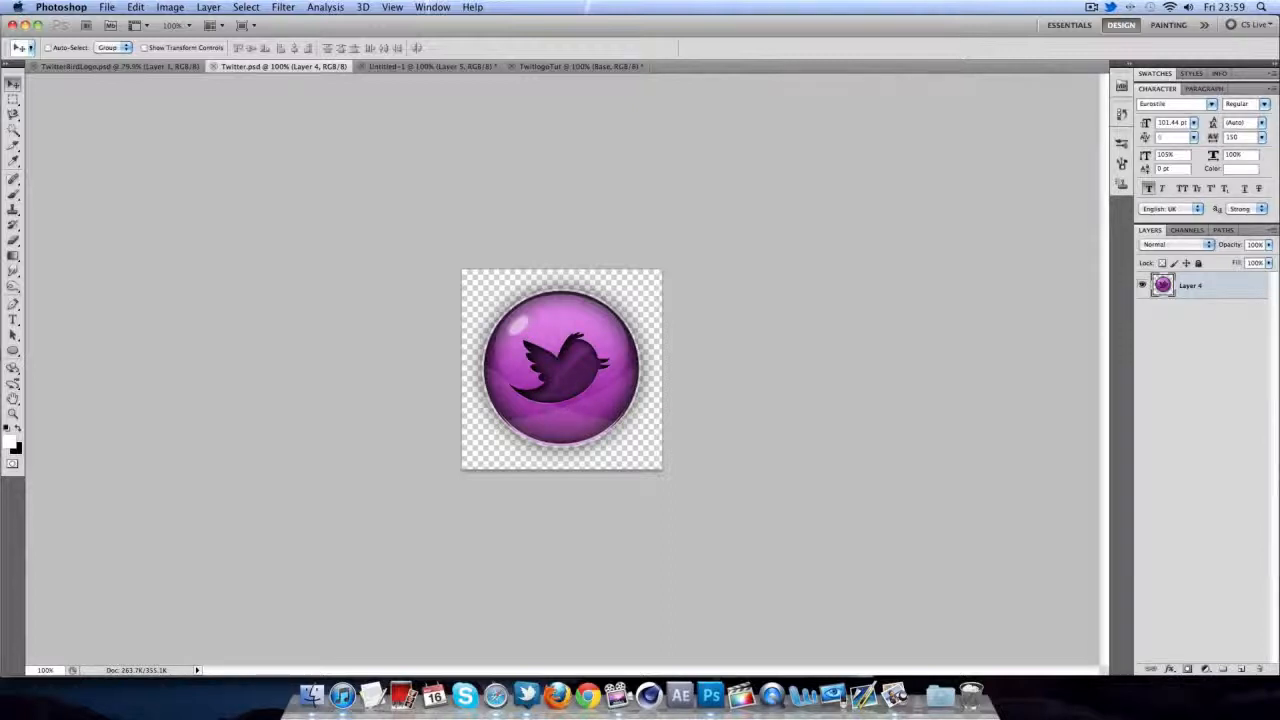
left_click(578, 66)
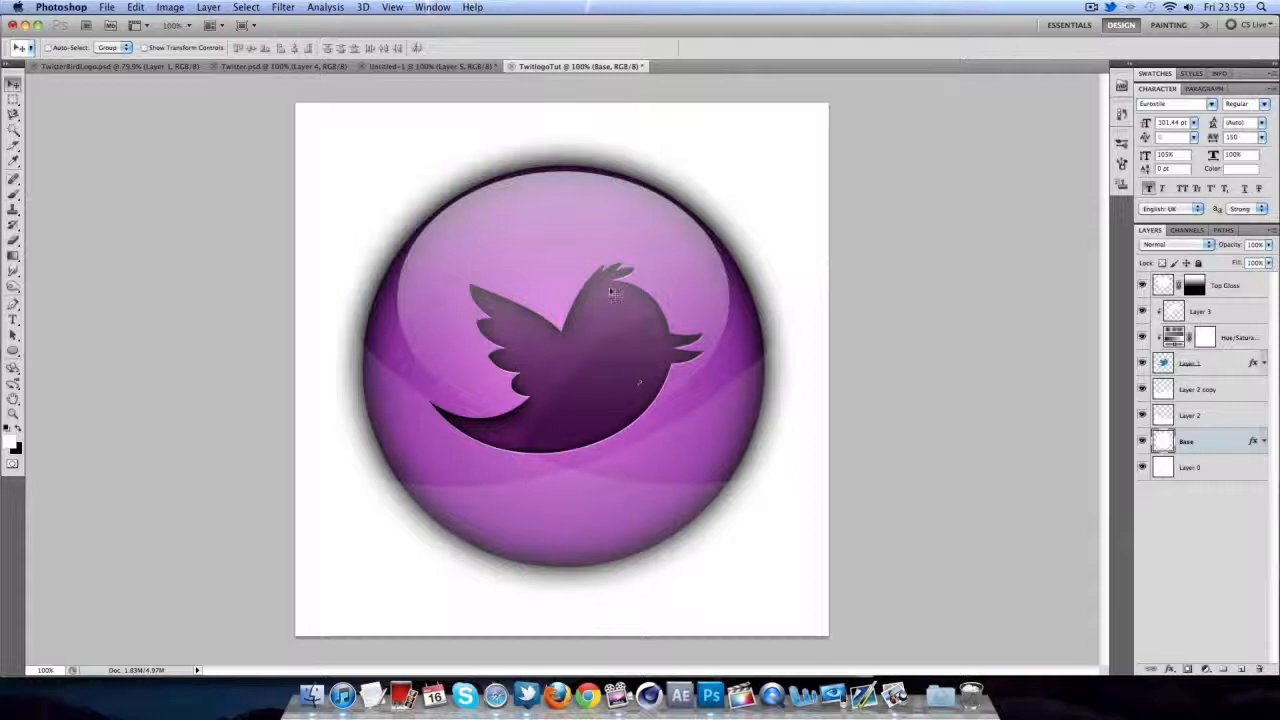
left_click(1242, 669)
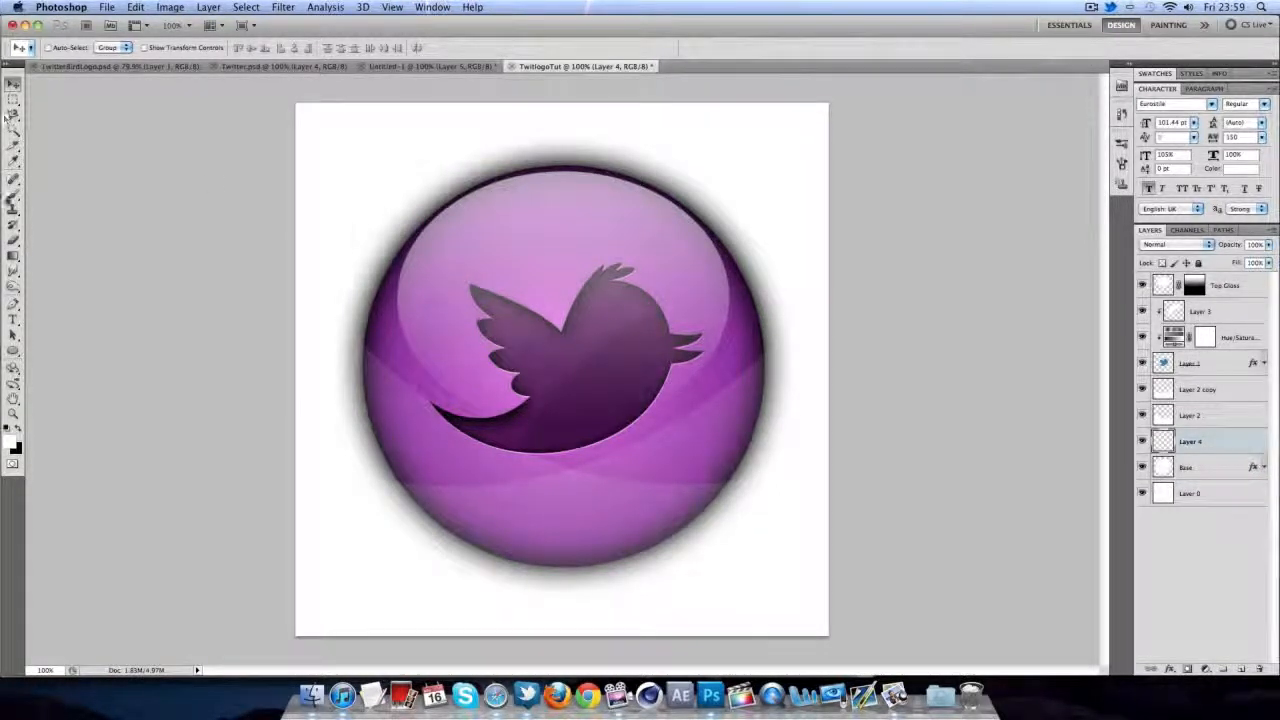
- Load the stars_and_blinks_artshare brush set for the Brush tool, replacing the current brushes
left_click(13, 180)
left_click(57, 47)
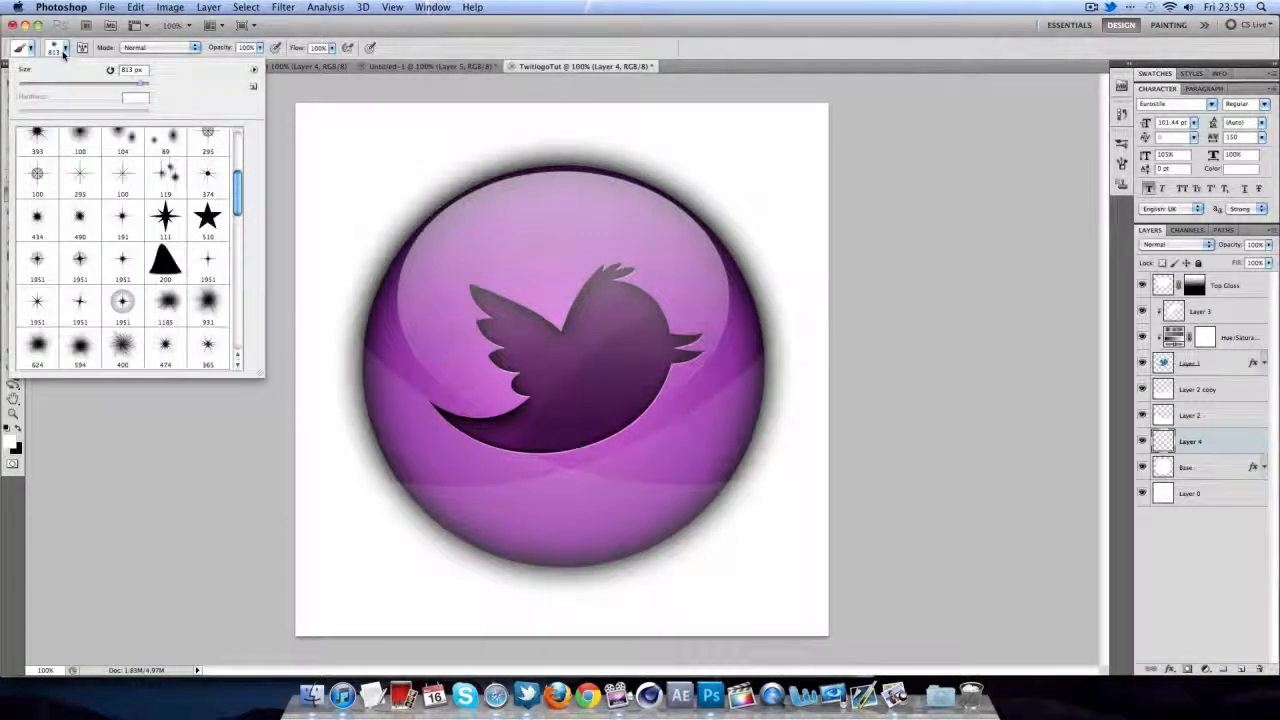
left_click(251, 66)
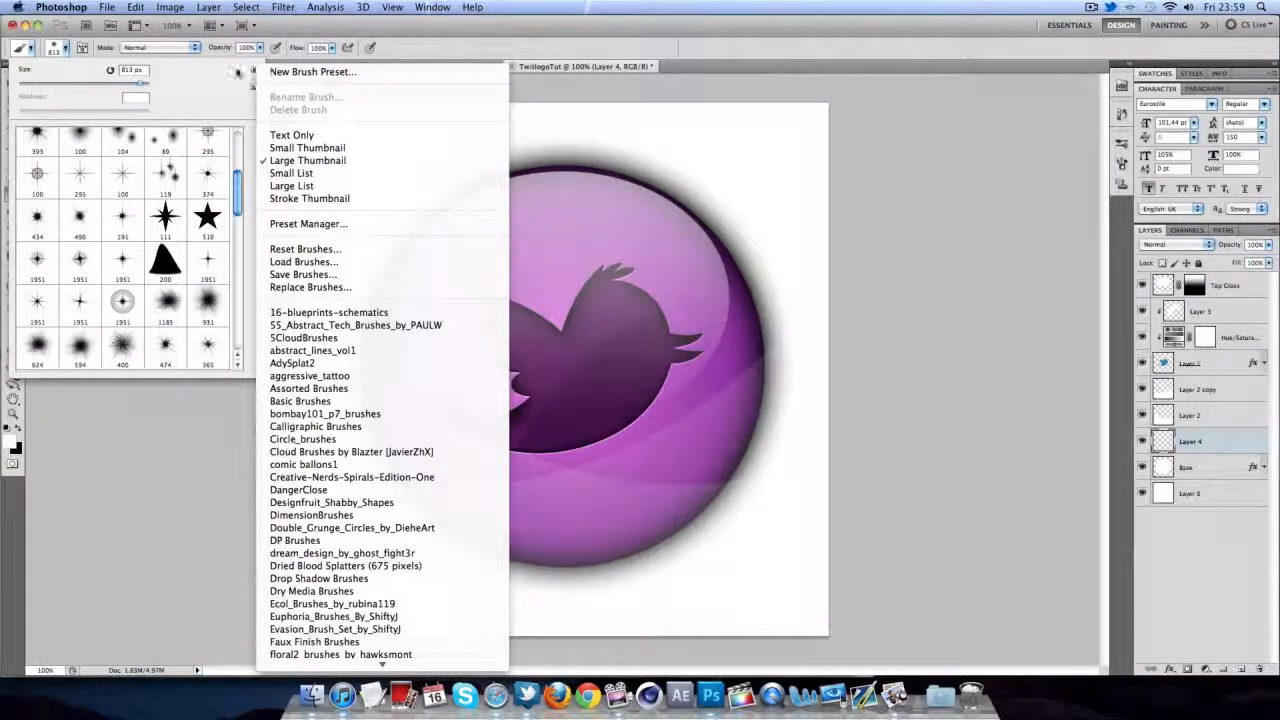
scroll(330, 197, "down", 10)
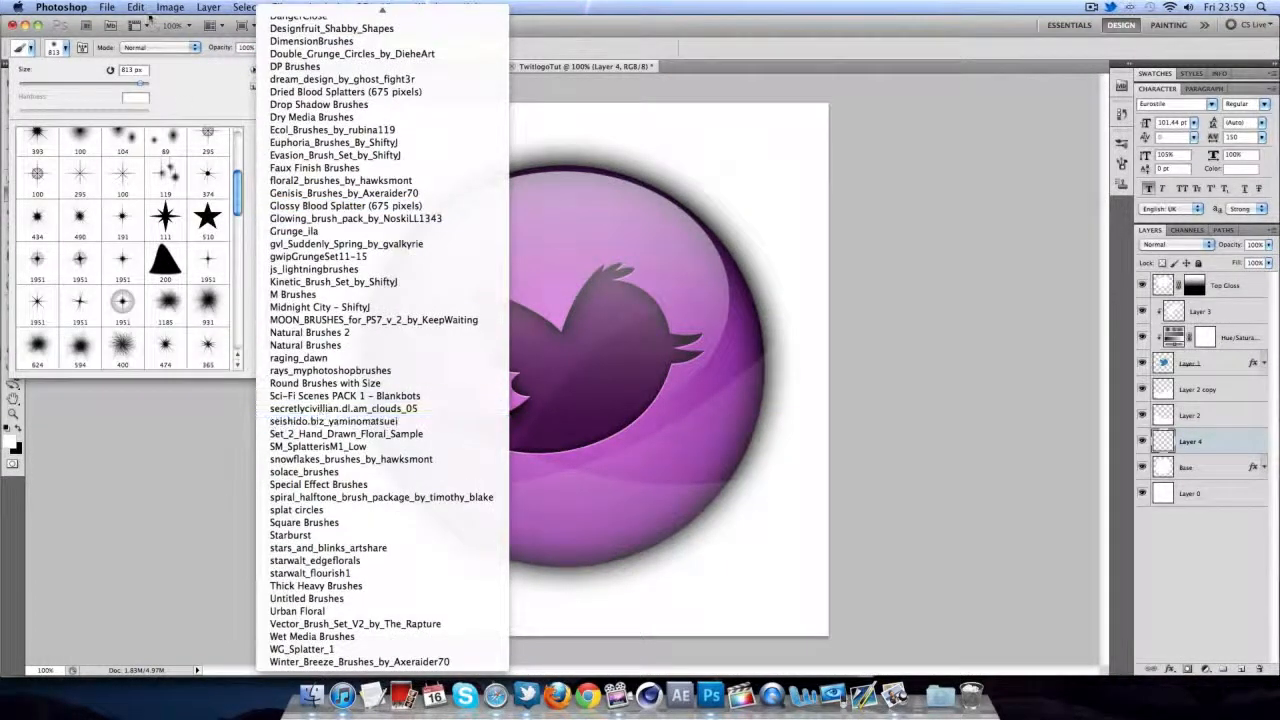
left_click(198, 88)
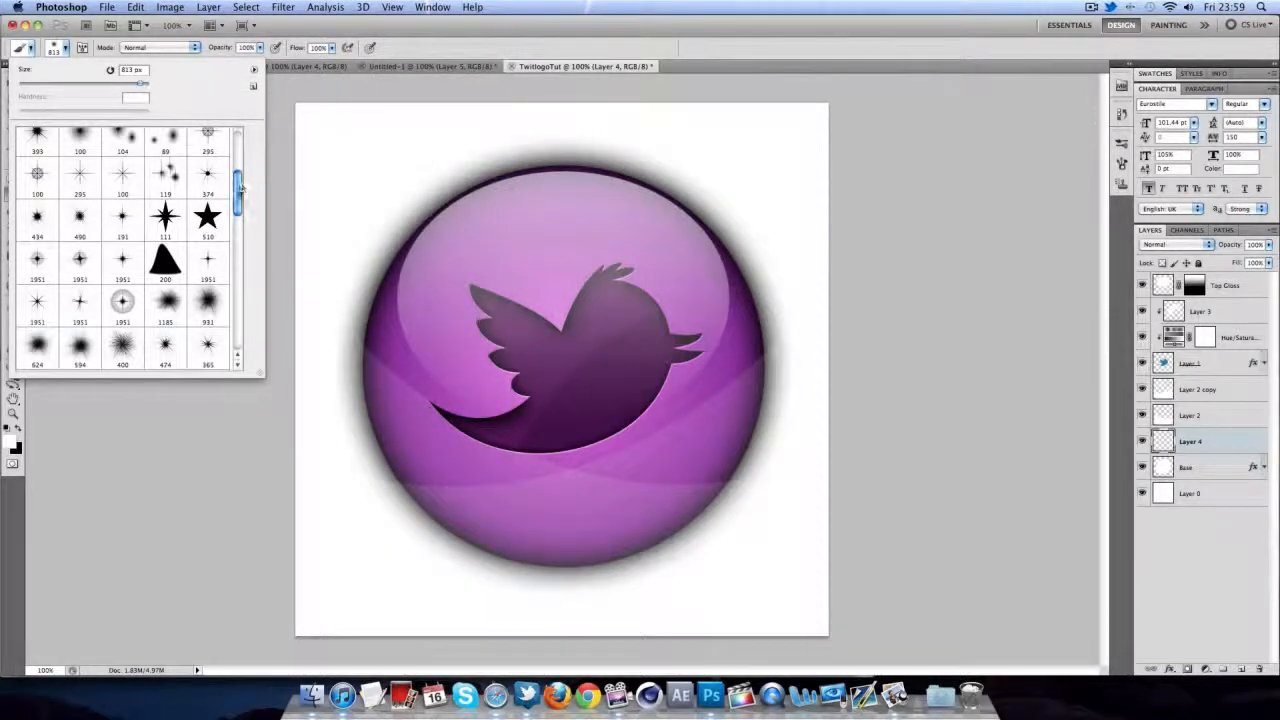
left_click_drag(238, 190, 240, 131)
left_click(256, 70)
scroll(425, 595, "down", 15)
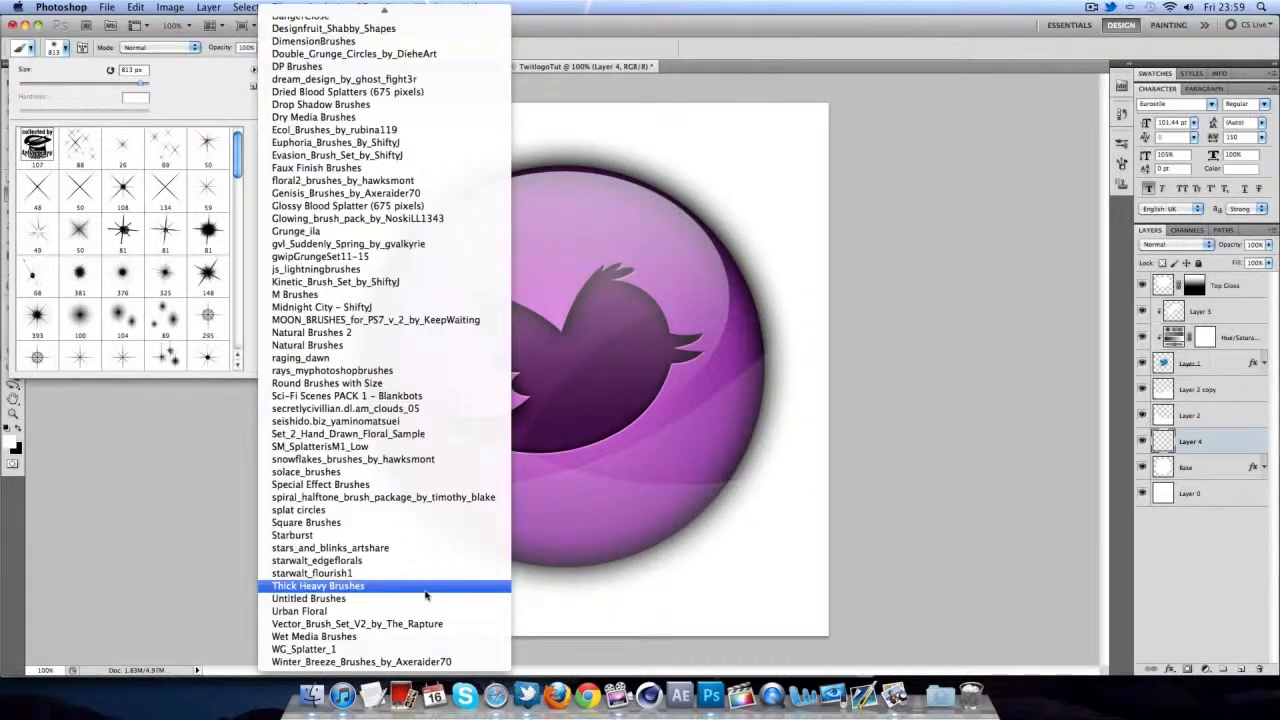
left_click(397, 549)
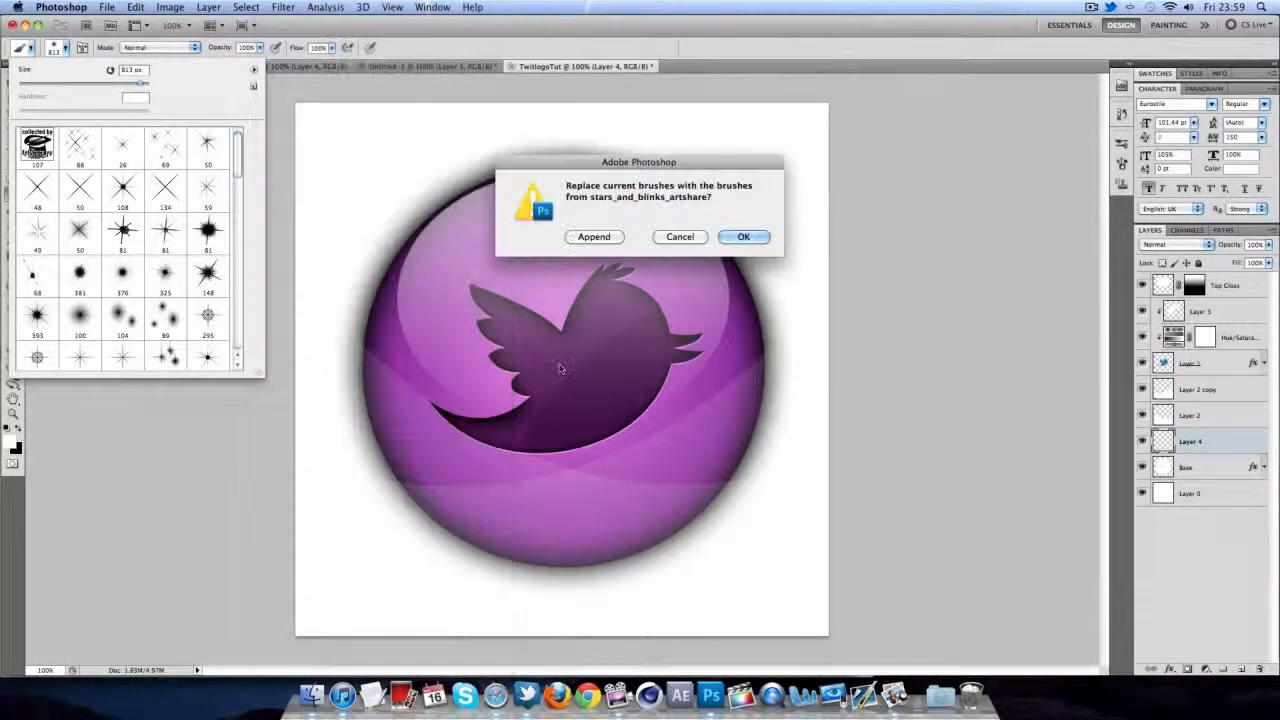
left_click(740, 237)
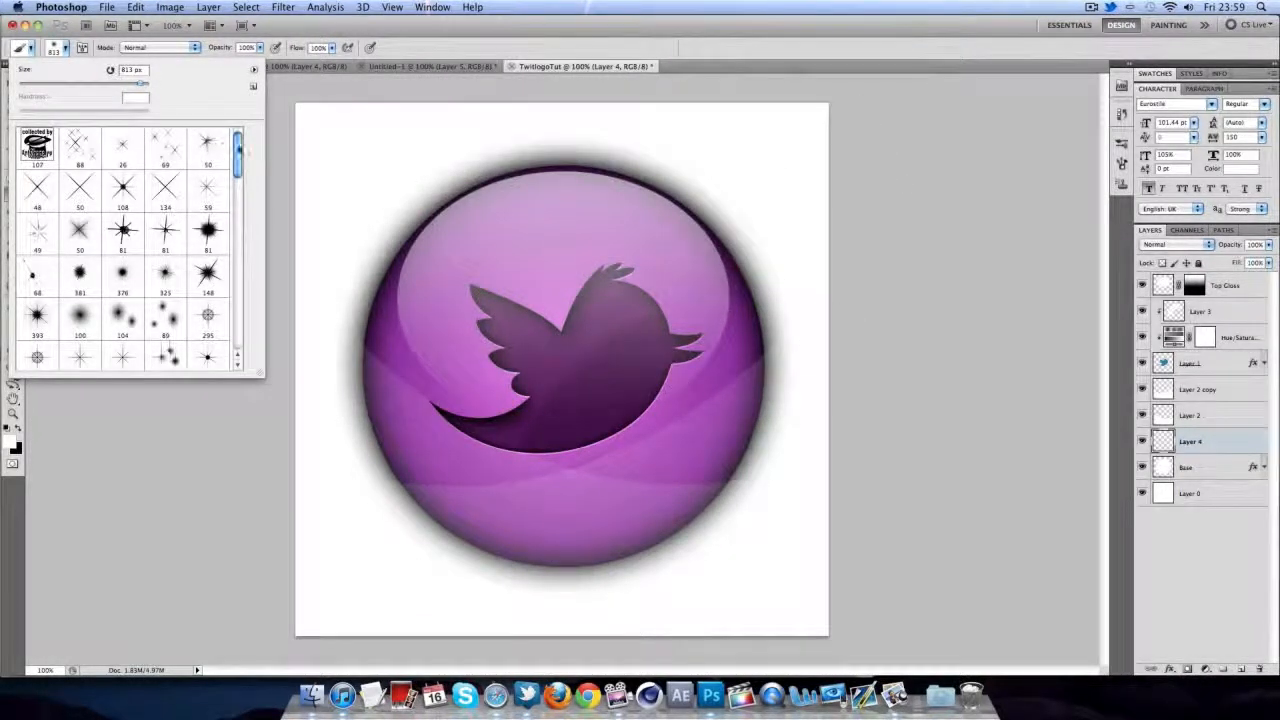
- Try a single white stamp of the 931 px burst brush behind the bird on Layer 4, and undo it
mouse_move(237, 152)
left_mouse_down()
mouse_move(236, 322)
mouse_move(238, 201)
left_mouse_up()
left_click(212, 231)
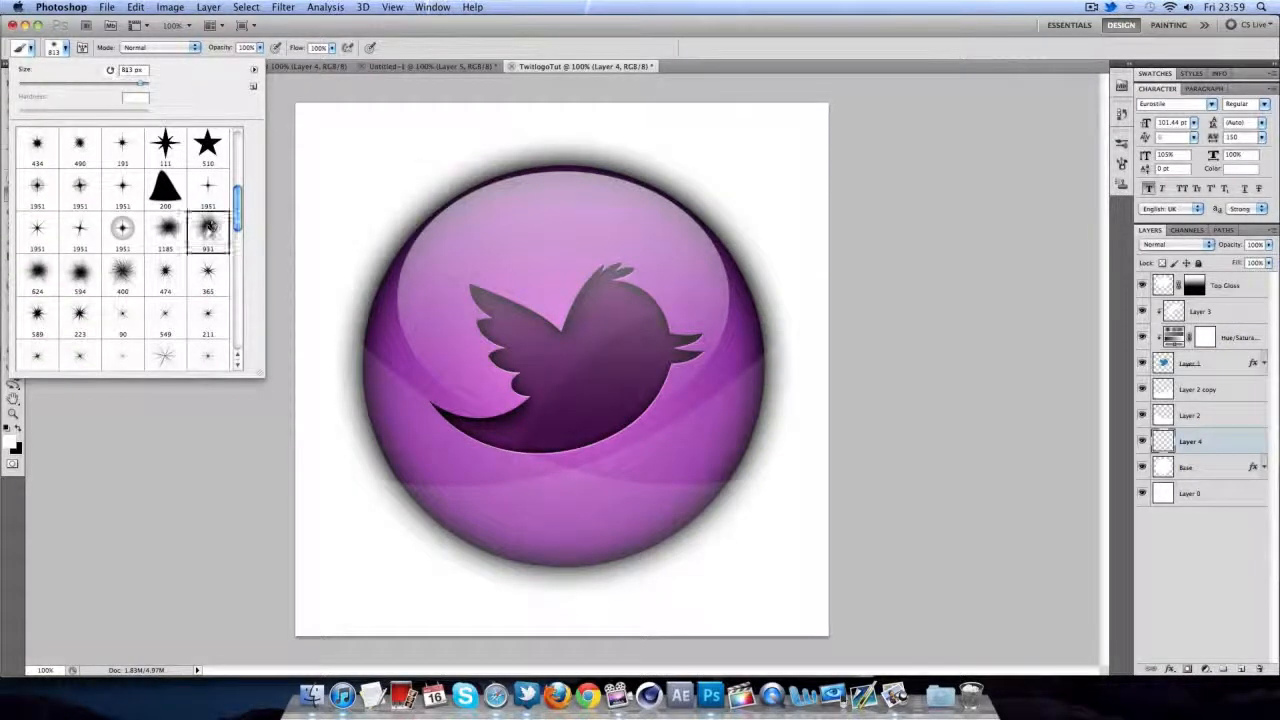
left_click(610, 320)
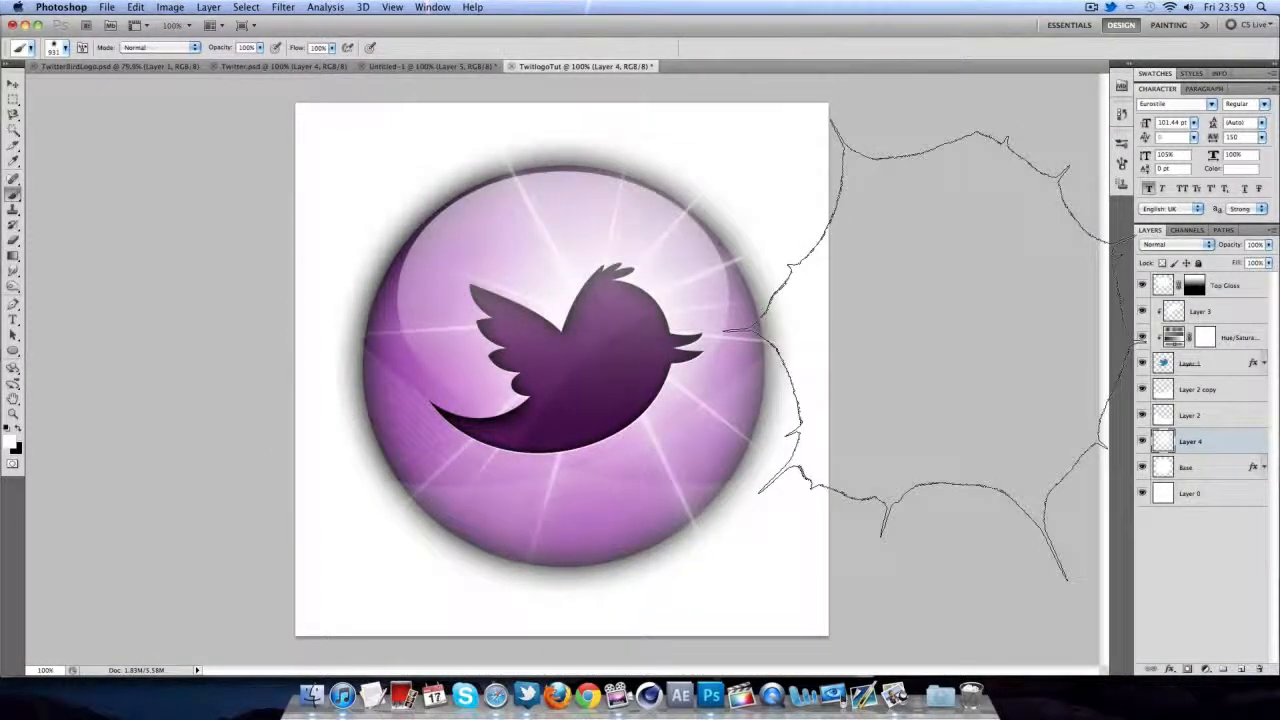
key("super+z")
- Stamp the 400 px burst brush, enlarged to 715 px, once in white at the circle's centre on Layer 4
left_click(62, 47)
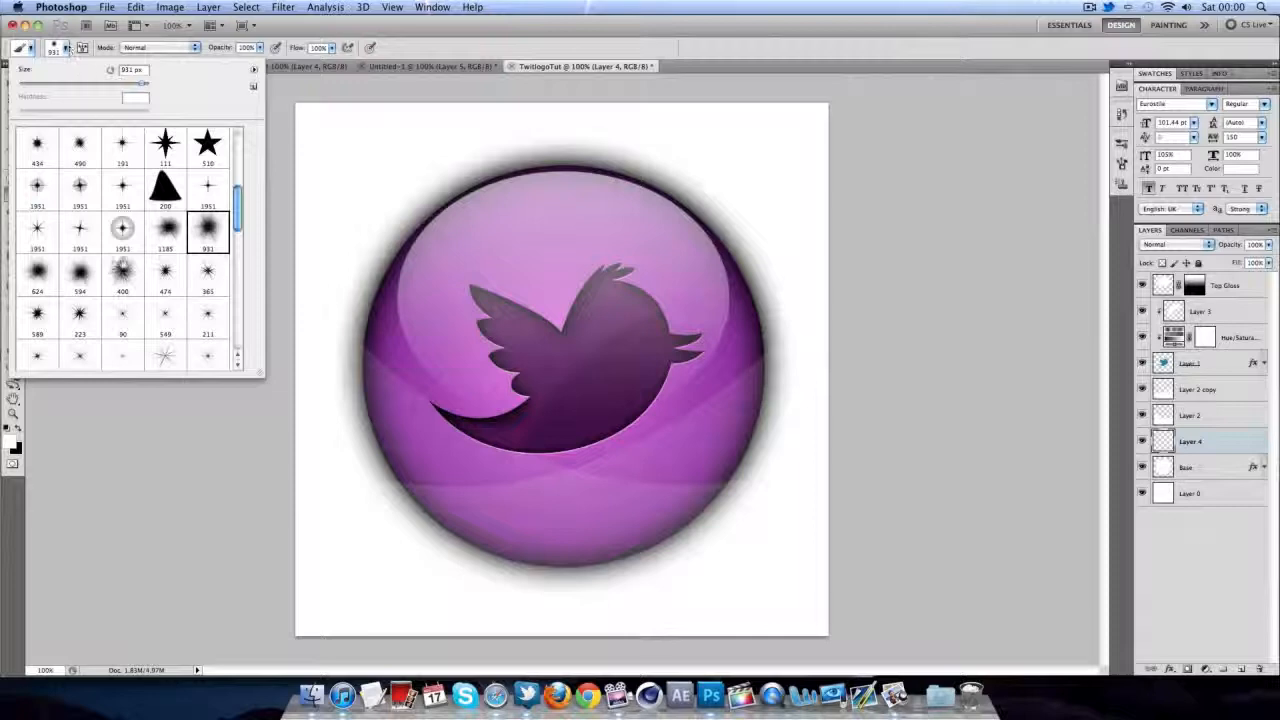
left_click(120, 266)
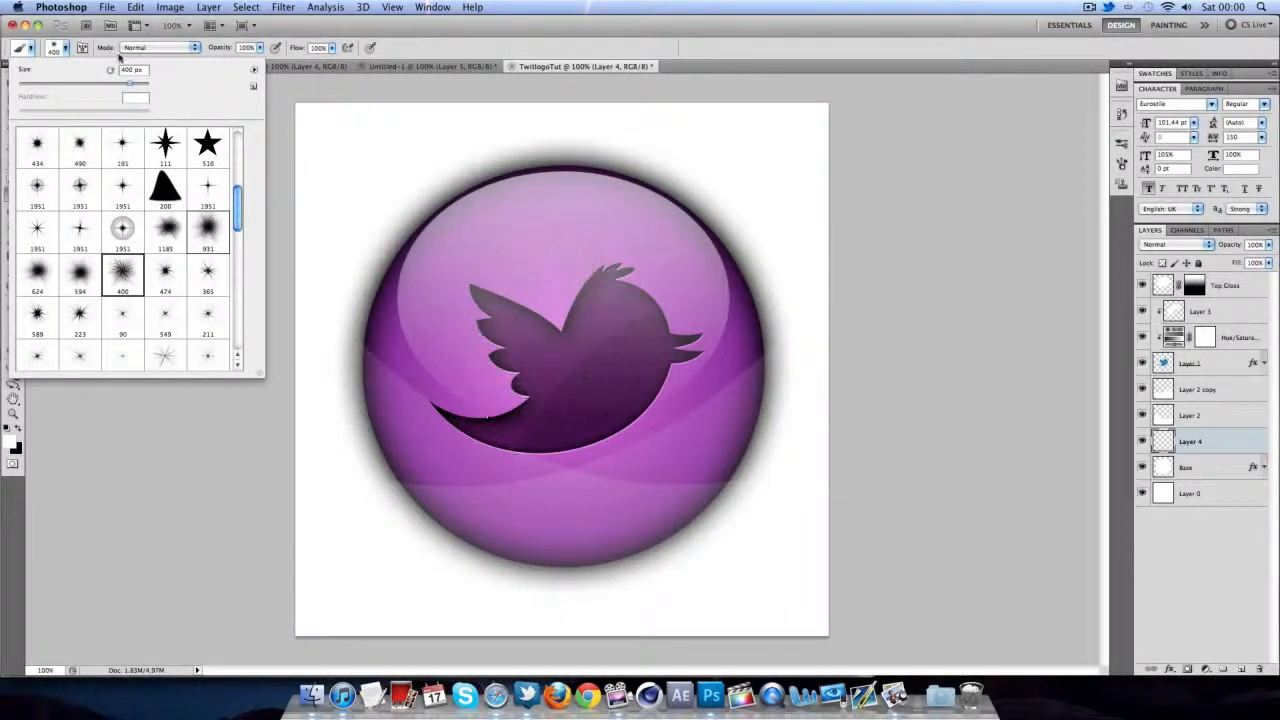
left_click_drag(127, 83, 134, 85)
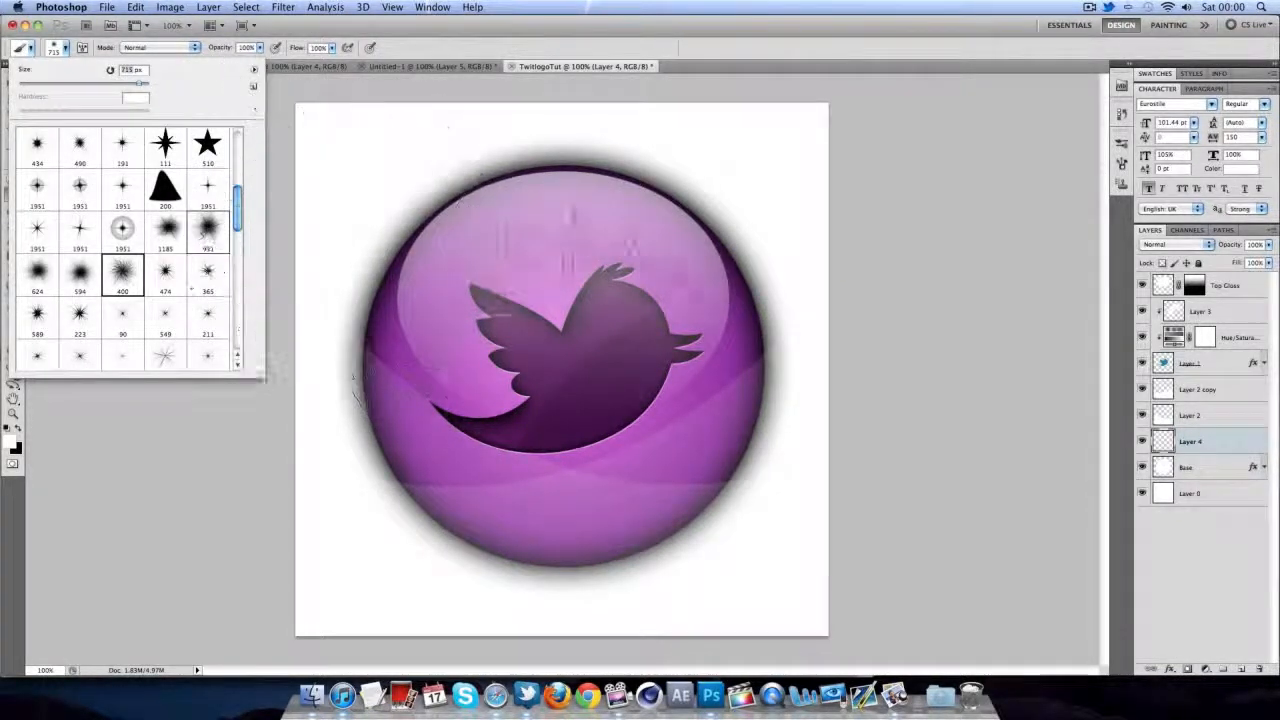
left_click(560, 365)
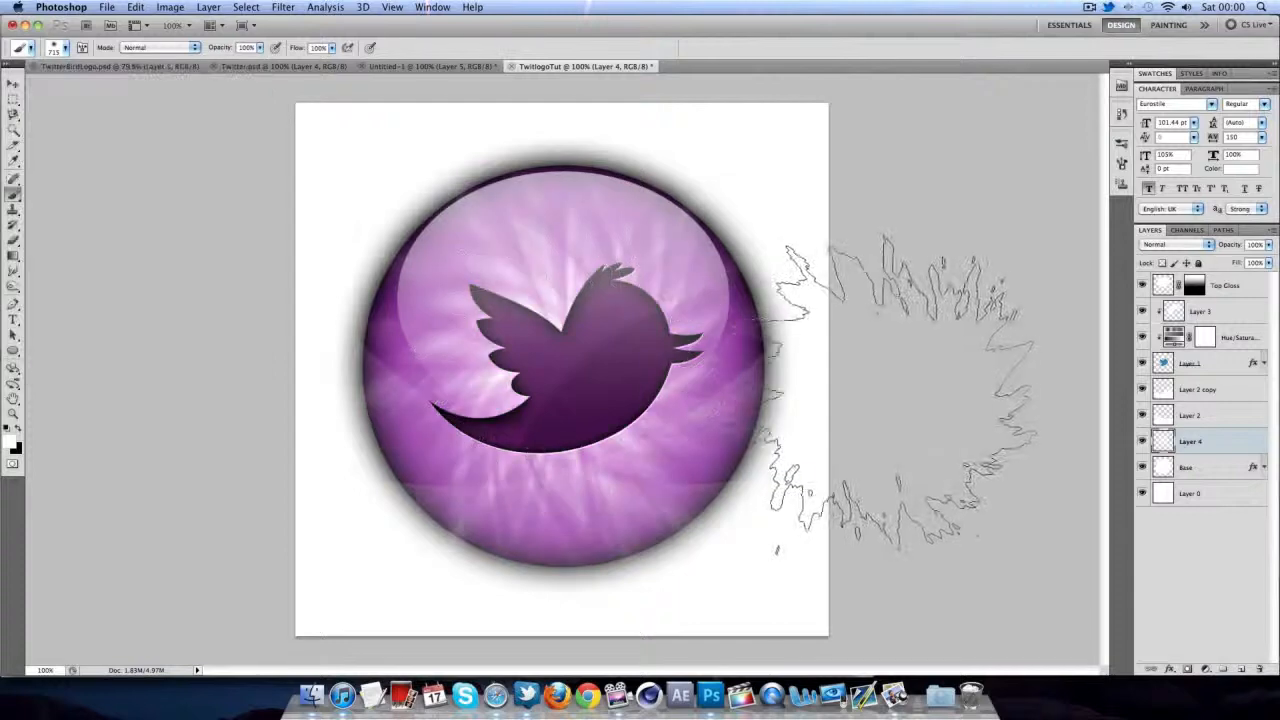
- Set the light burst on Layer 4 to Overlay blend mode and 85% opacity
left_click(12, 86)
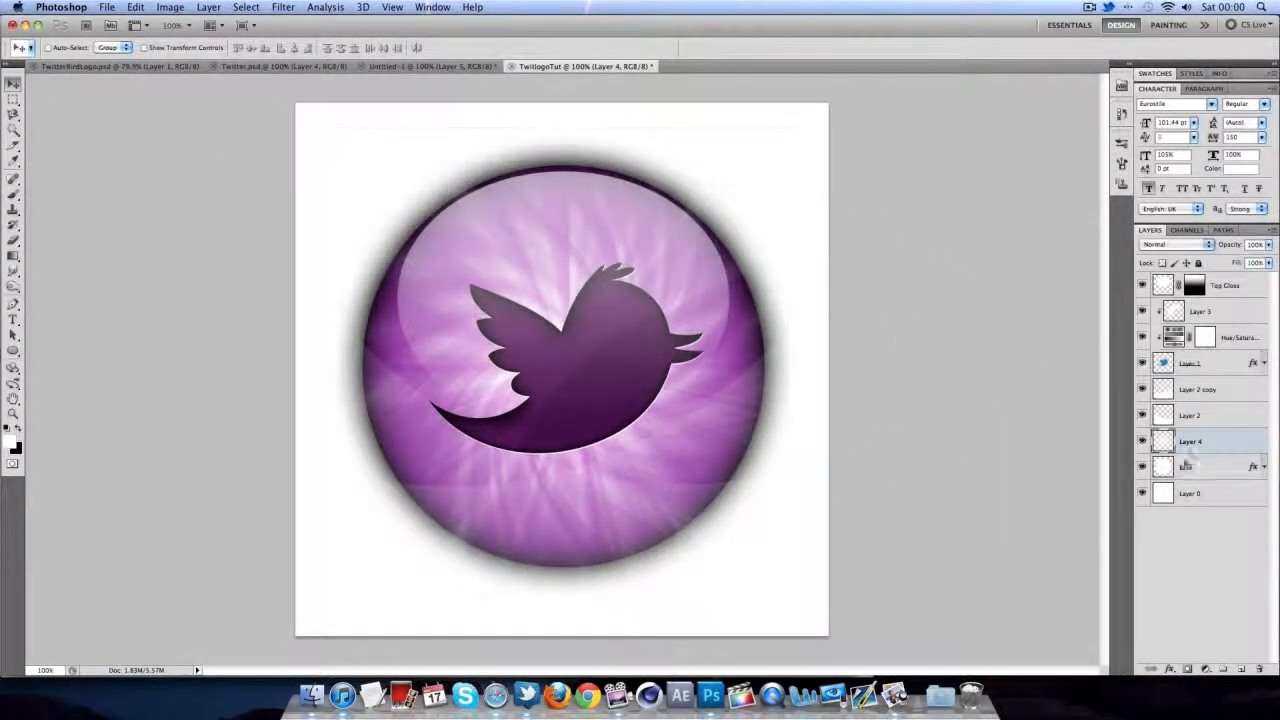
left_click(1165, 245)
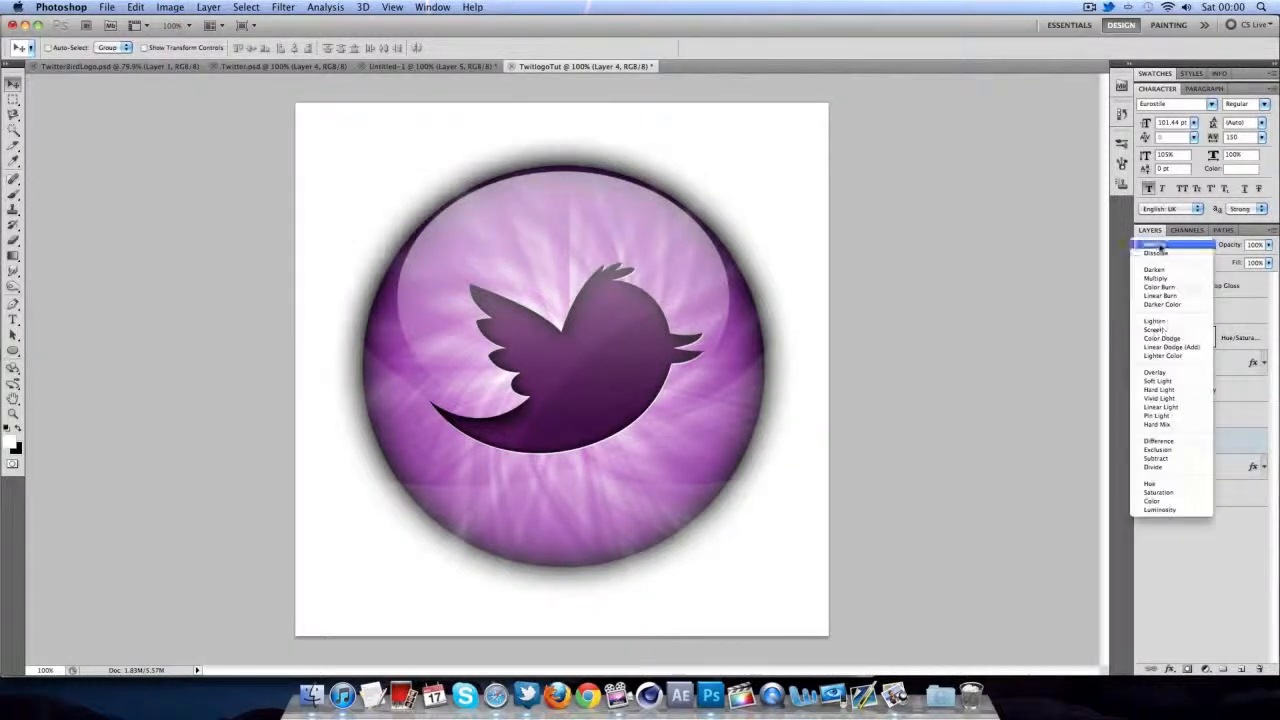
left_click(1157, 372)
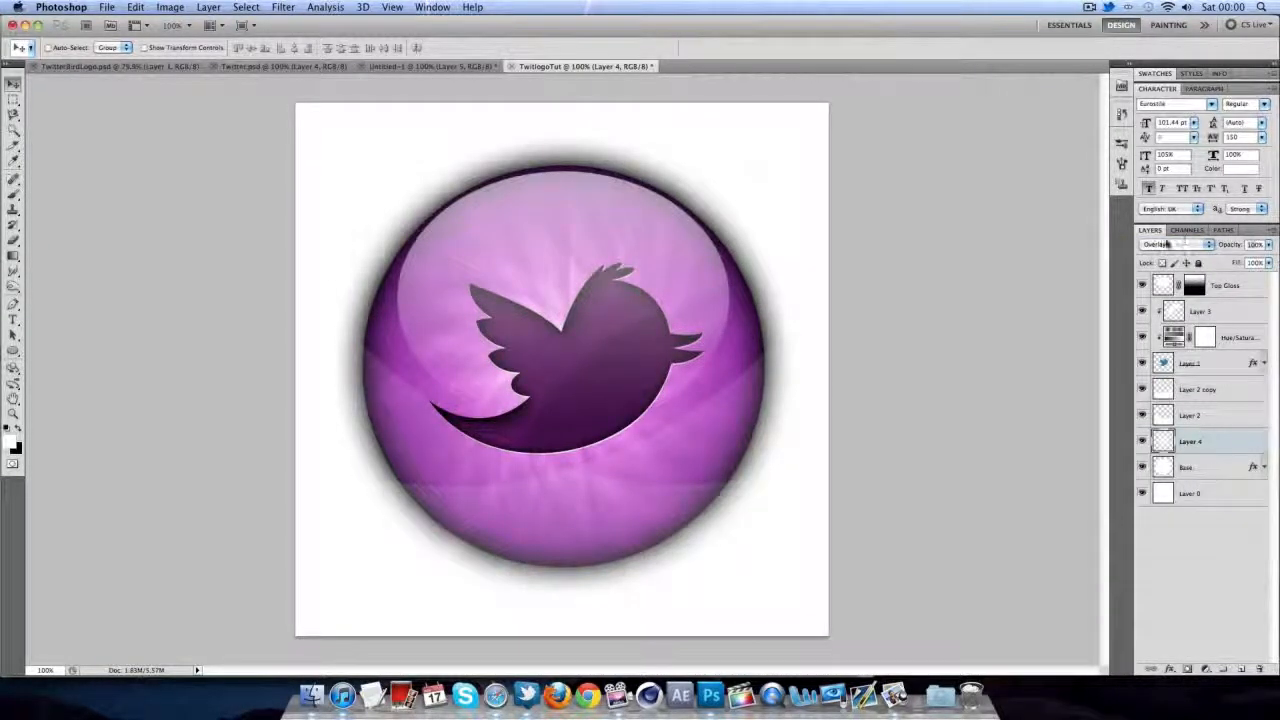
key("0")
key("0")
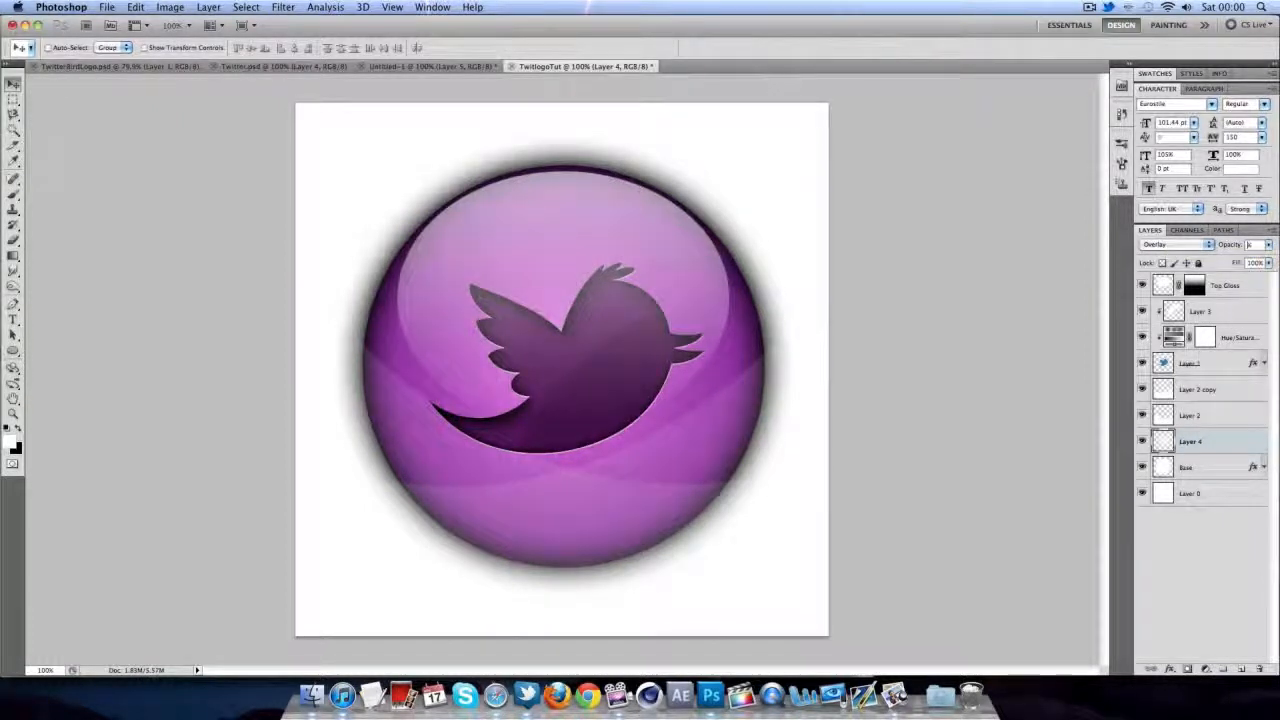
type("85")
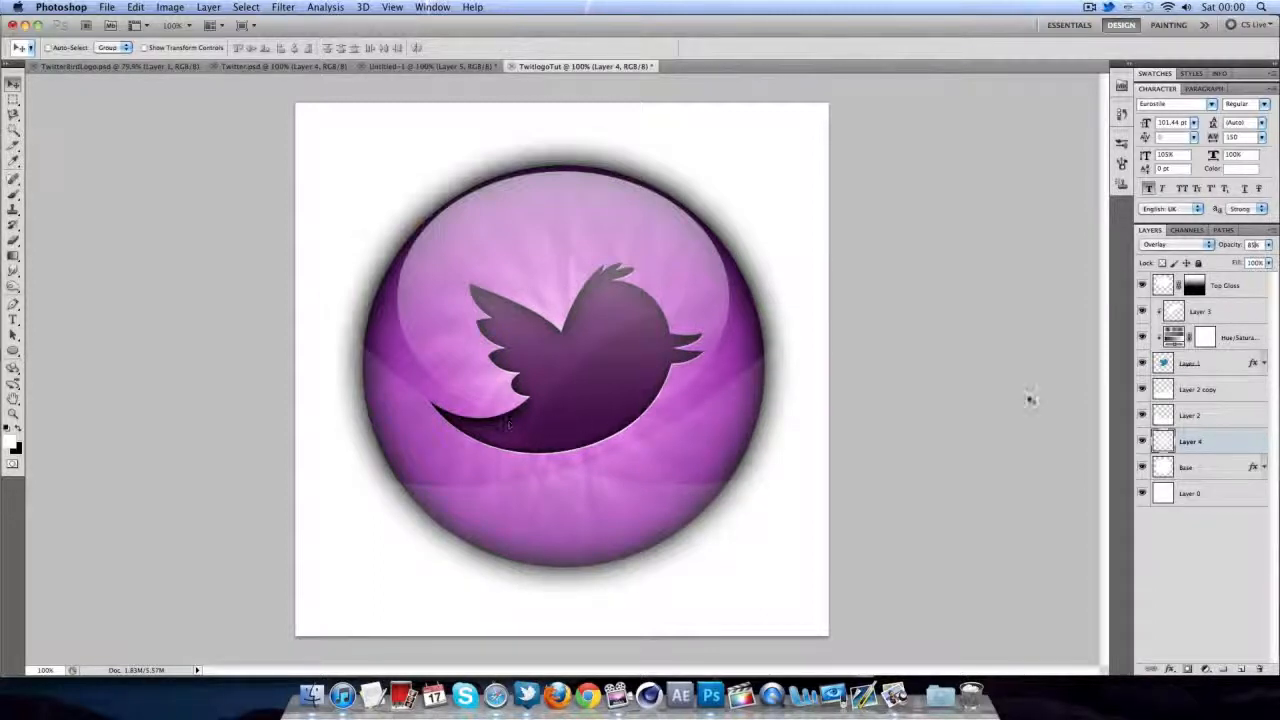
- Enable Bevel and Emboss in the Base layer's style, with Use Global Light turned off
left_click(1236, 467)
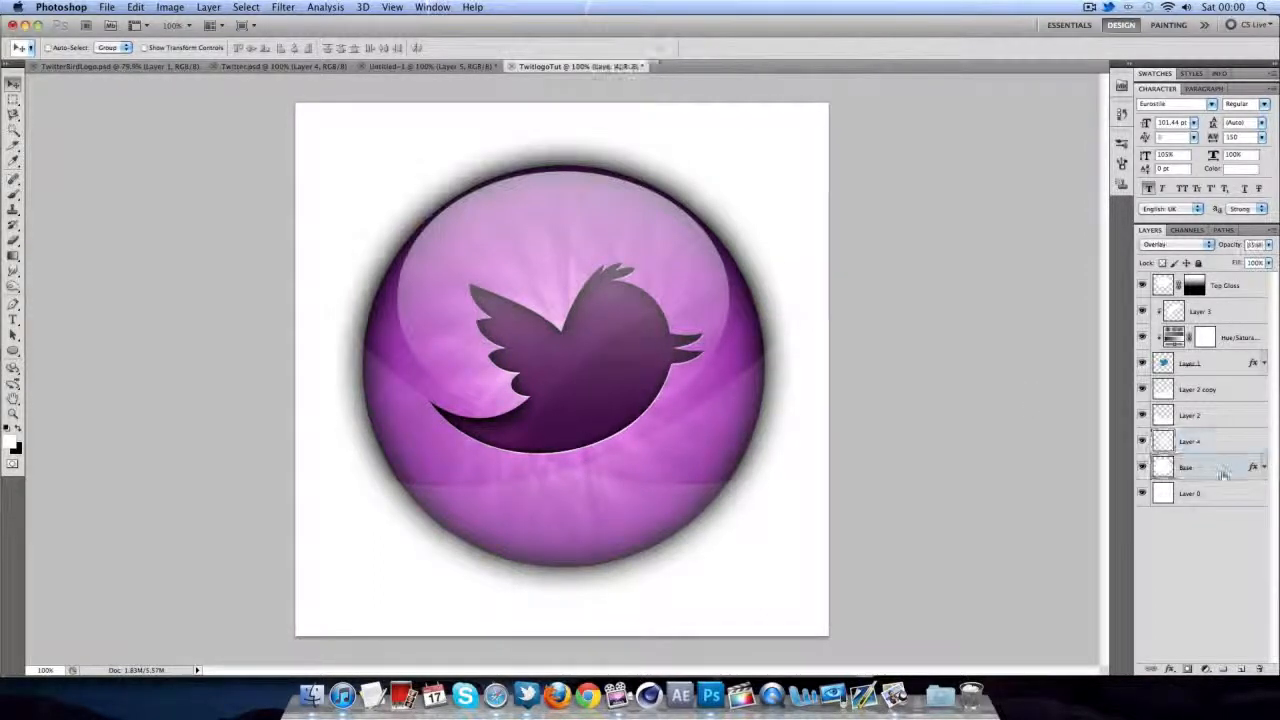
double_click(1226, 470)
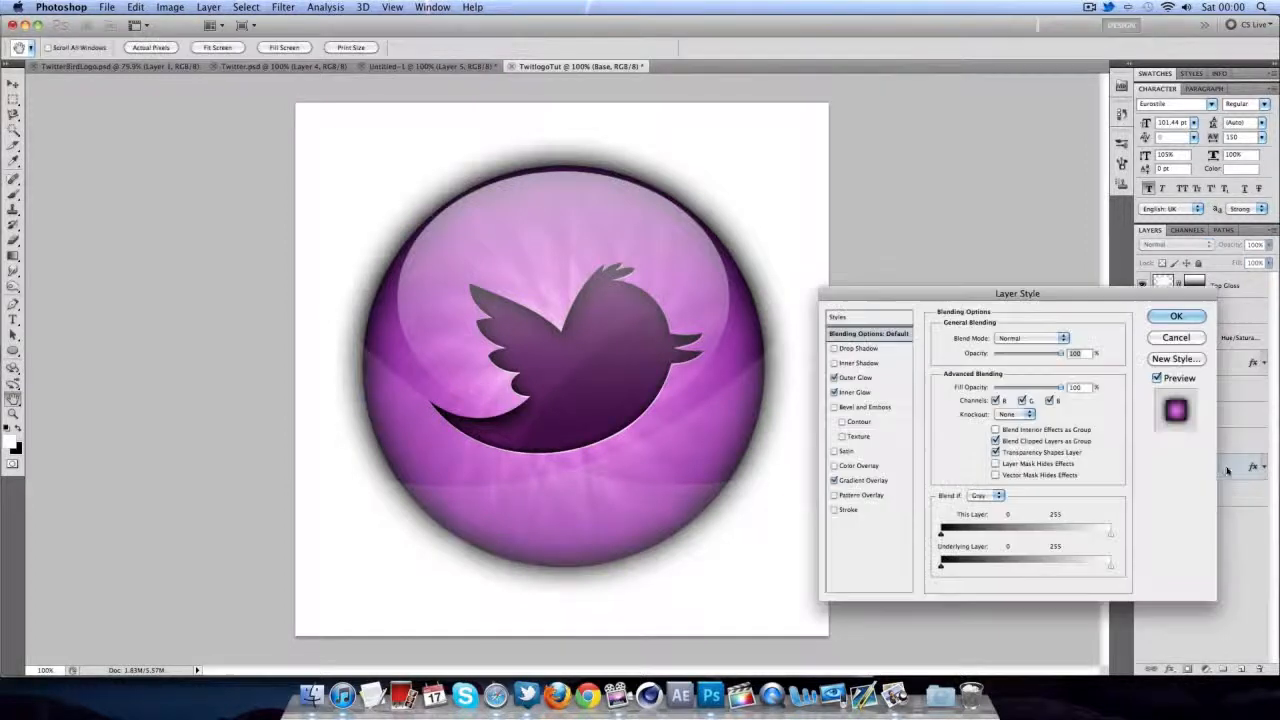
left_click(865, 407)
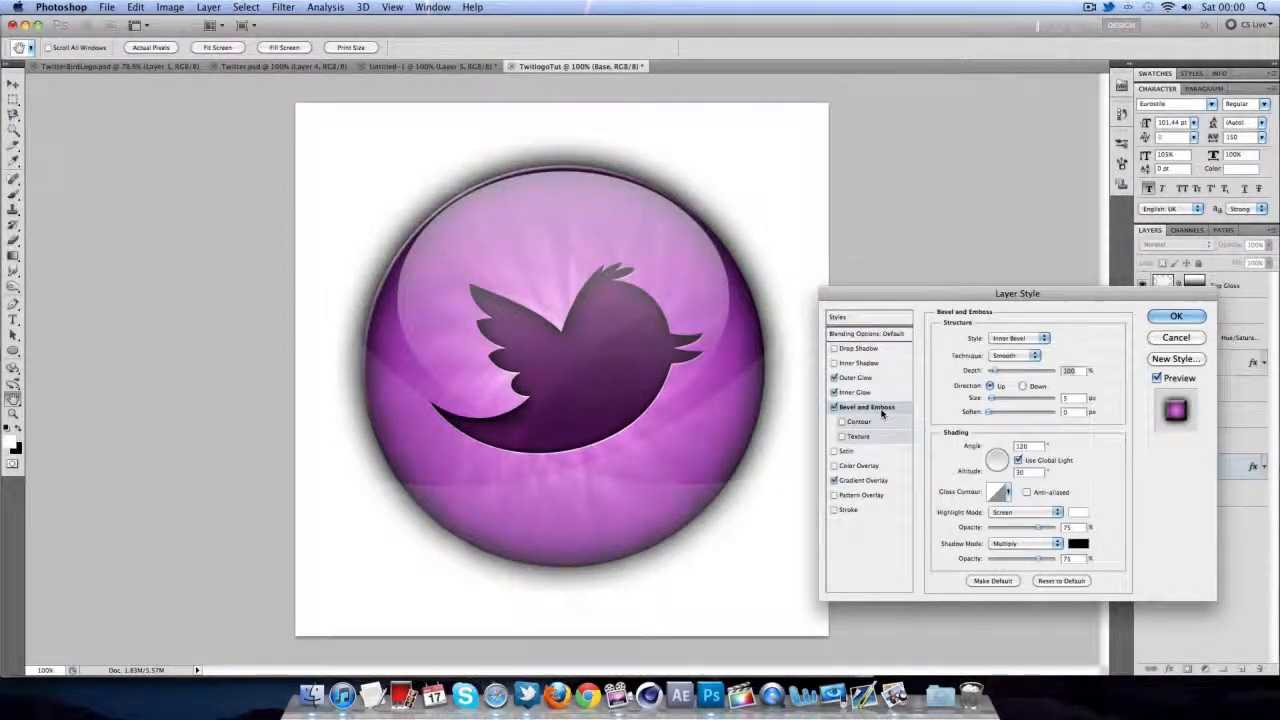
left_click(1018, 460)
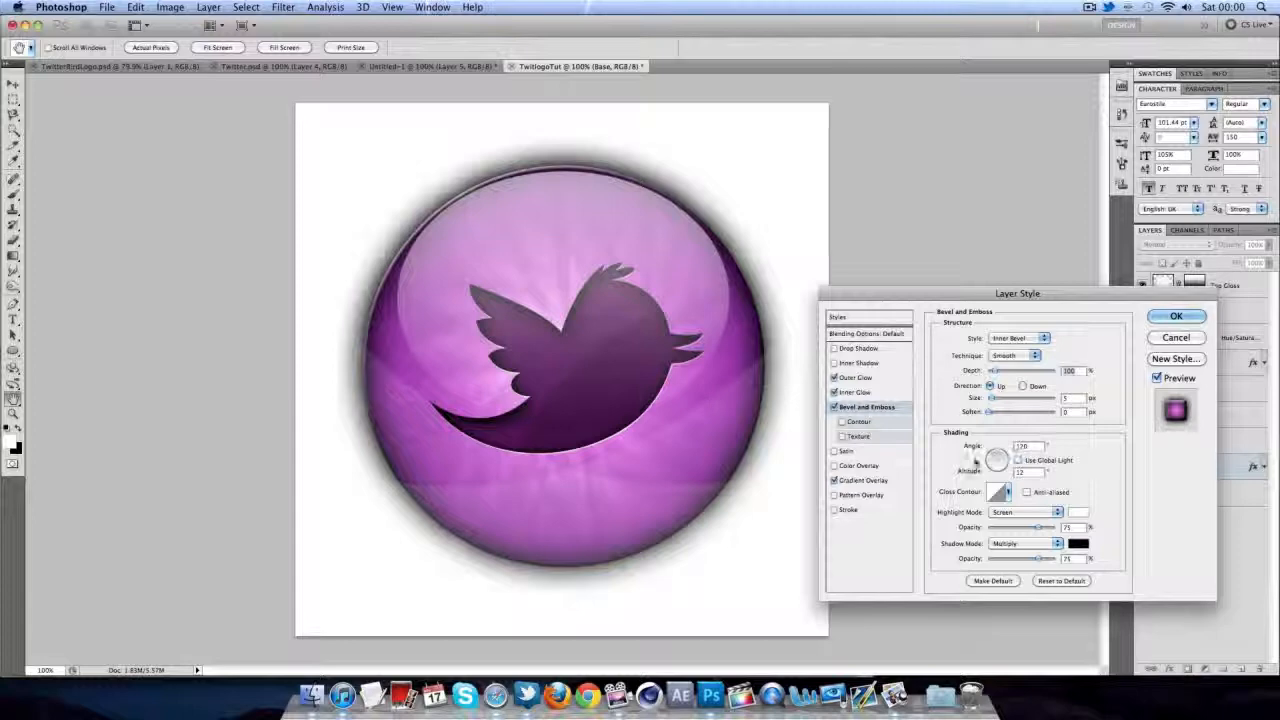
- Try out the gloss contour presets for the Base layer's bevel and choose the single-peak Ring contour
left_click(1008, 492)
left_click(960, 518)
left_click(985, 520)
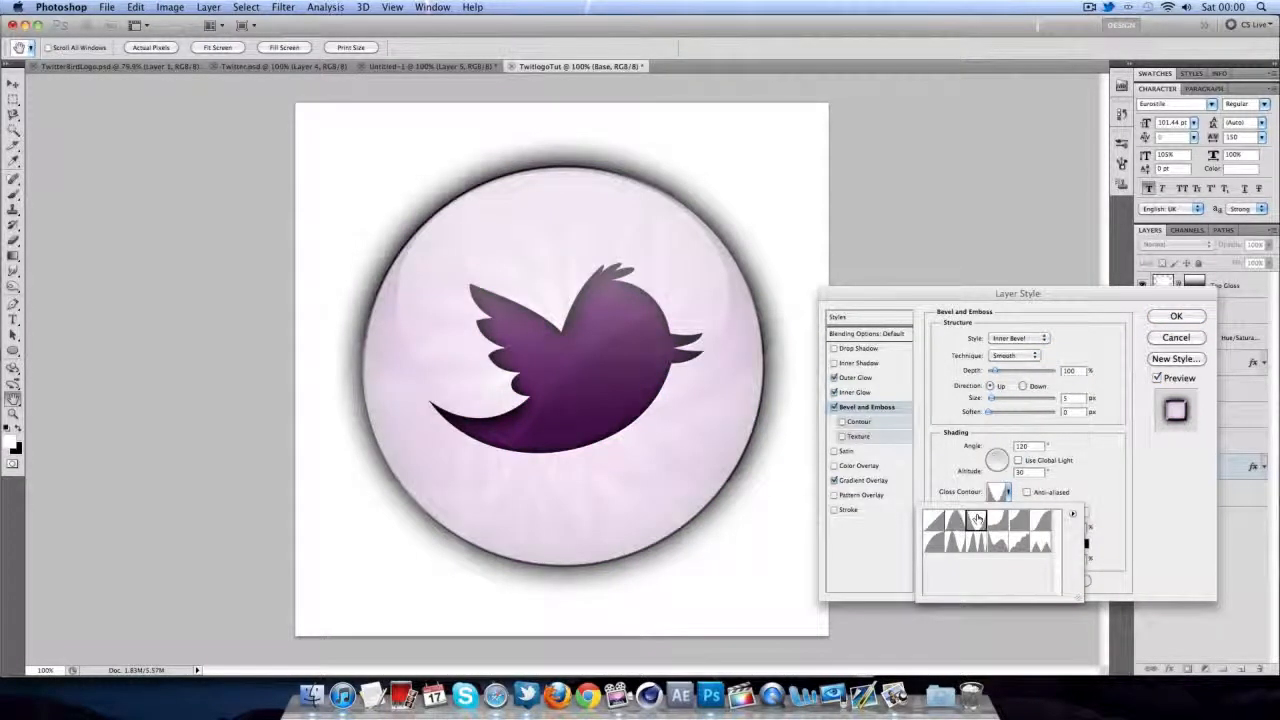
left_click(1018, 520)
left_click(1040, 520)
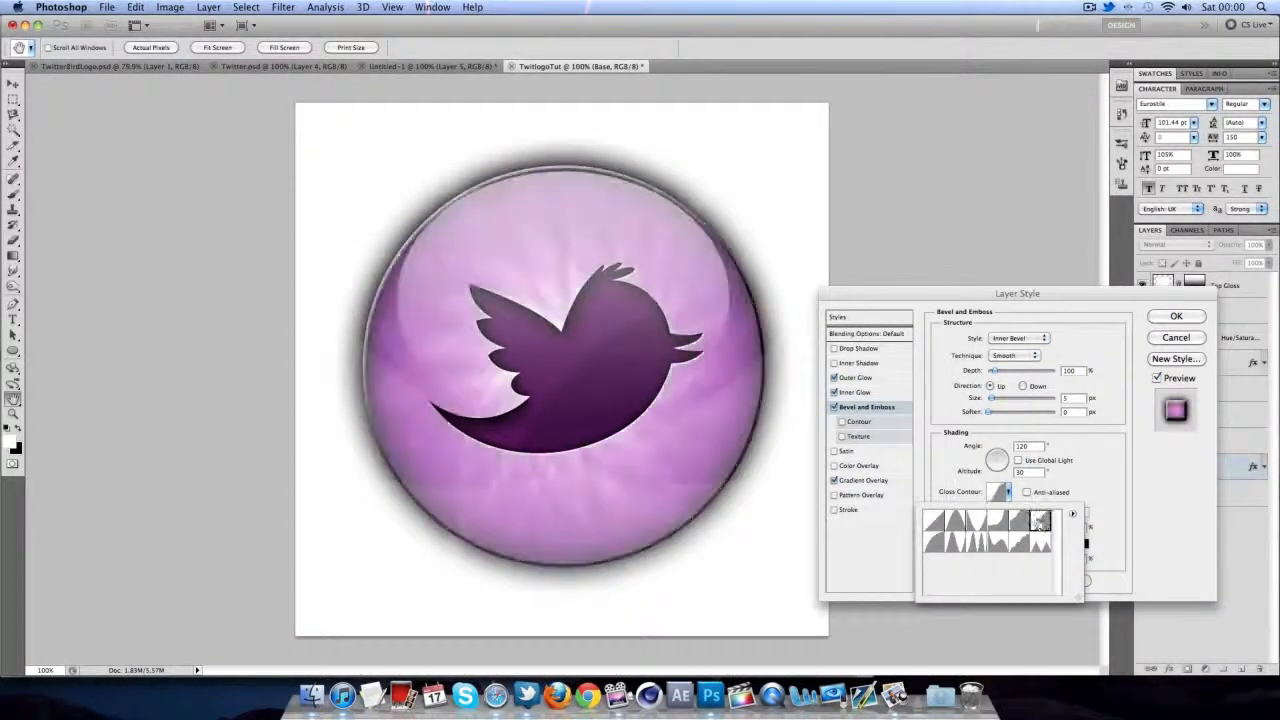
left_click(1040, 542)
left_click(1018, 542)
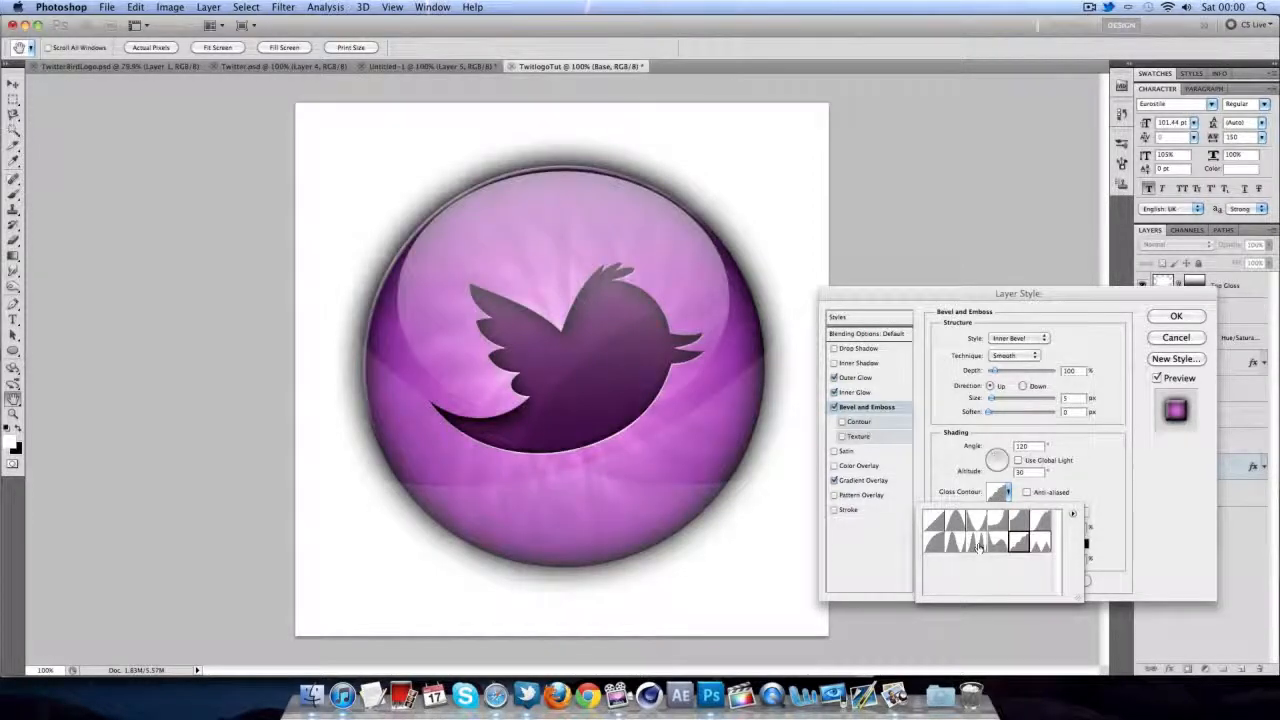
left_click(975, 542)
left_click(935, 542)
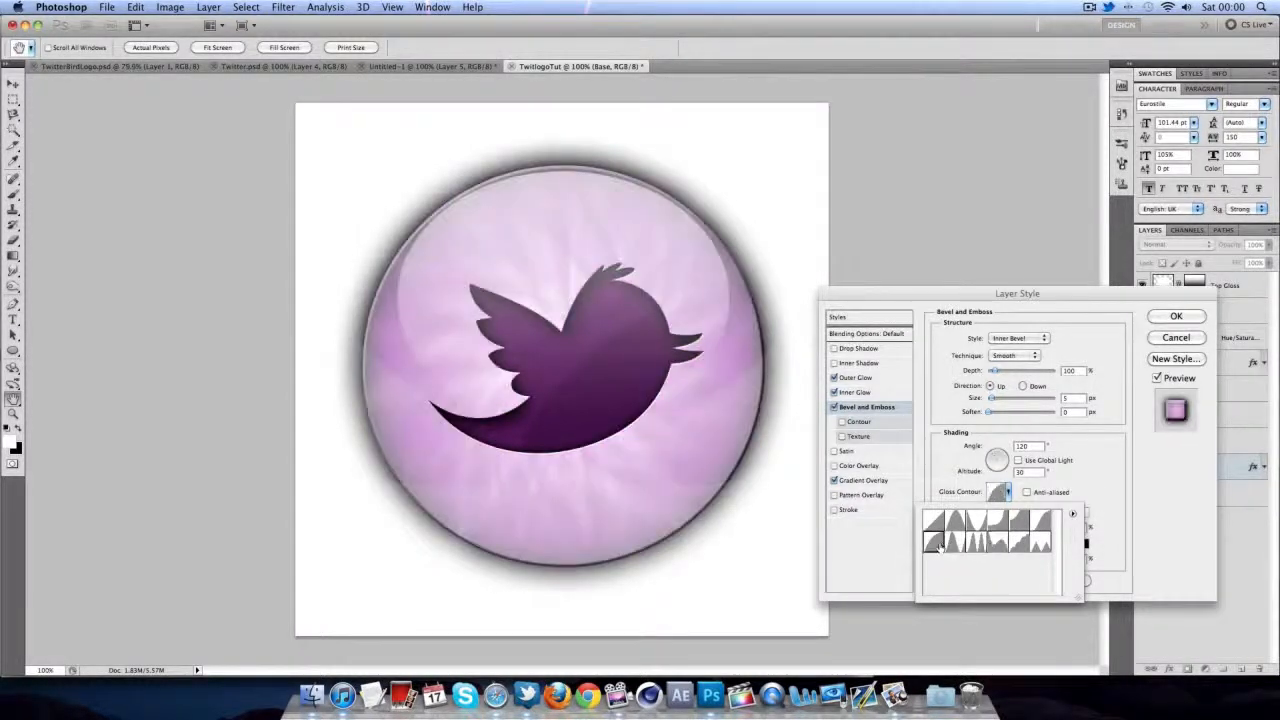
left_click(955, 542)
left_click(975, 542)
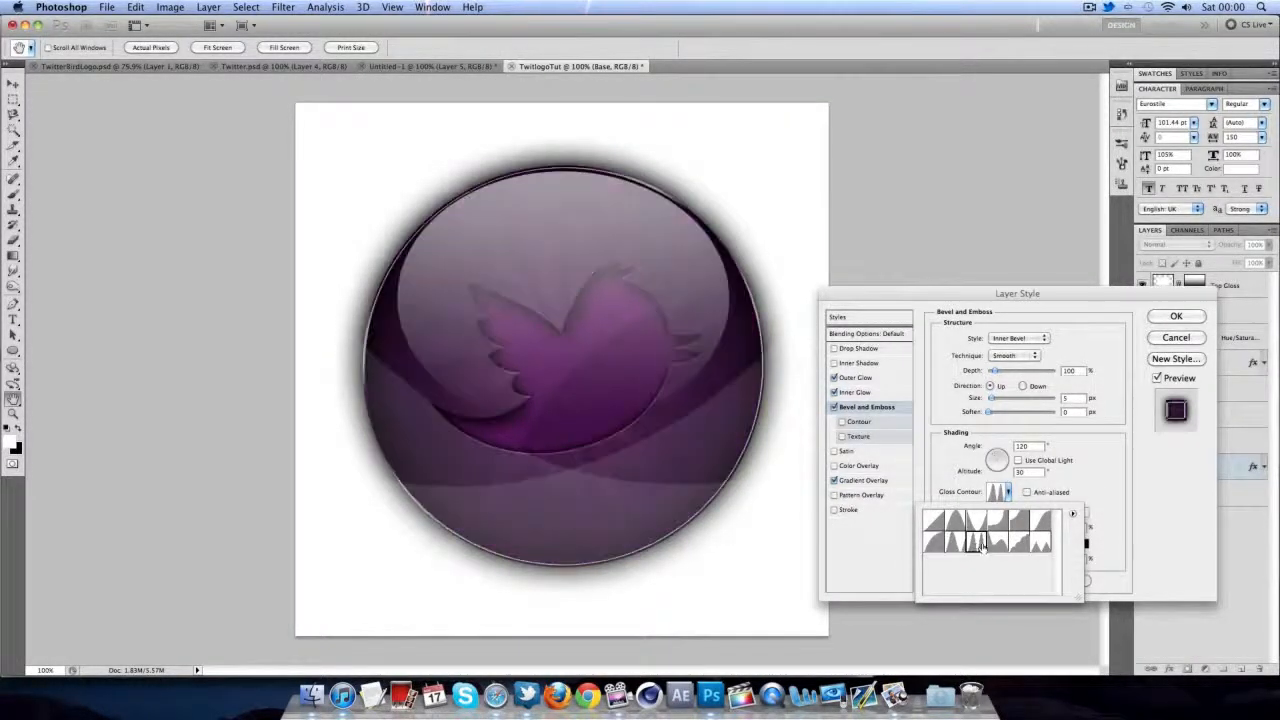
left_click(932, 520)
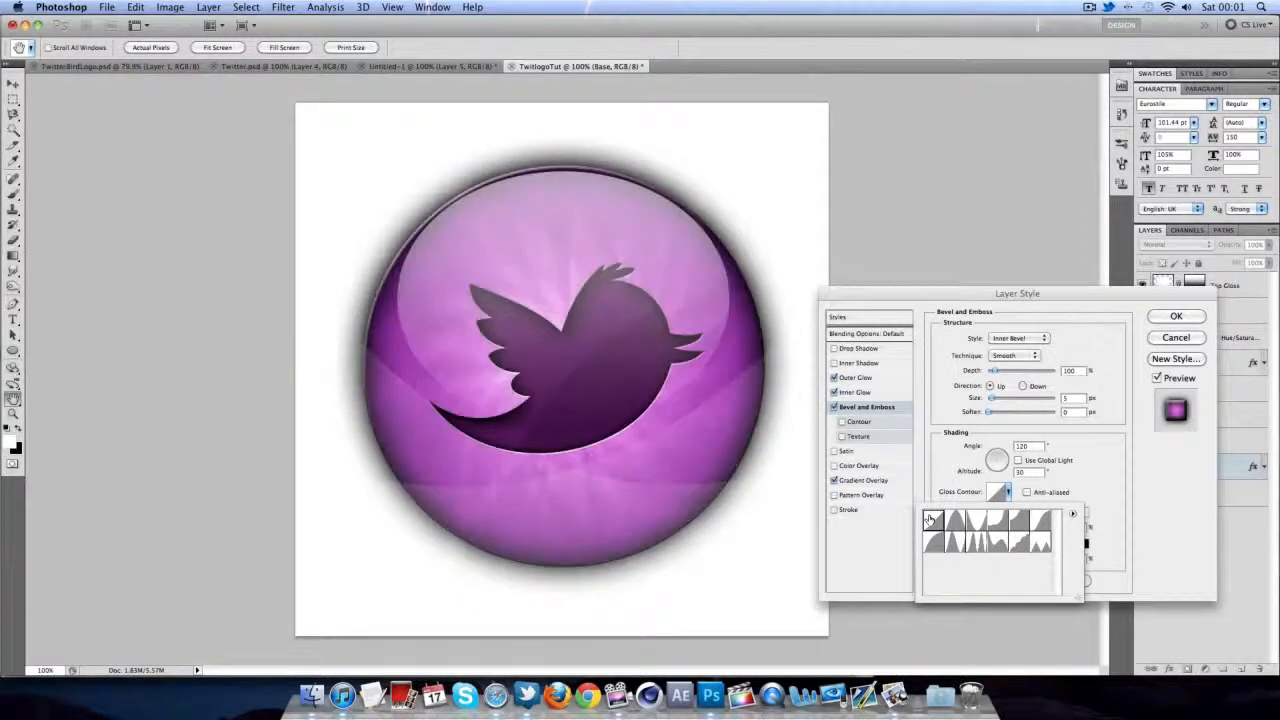
left_click(955, 520)
left_click(975, 520)
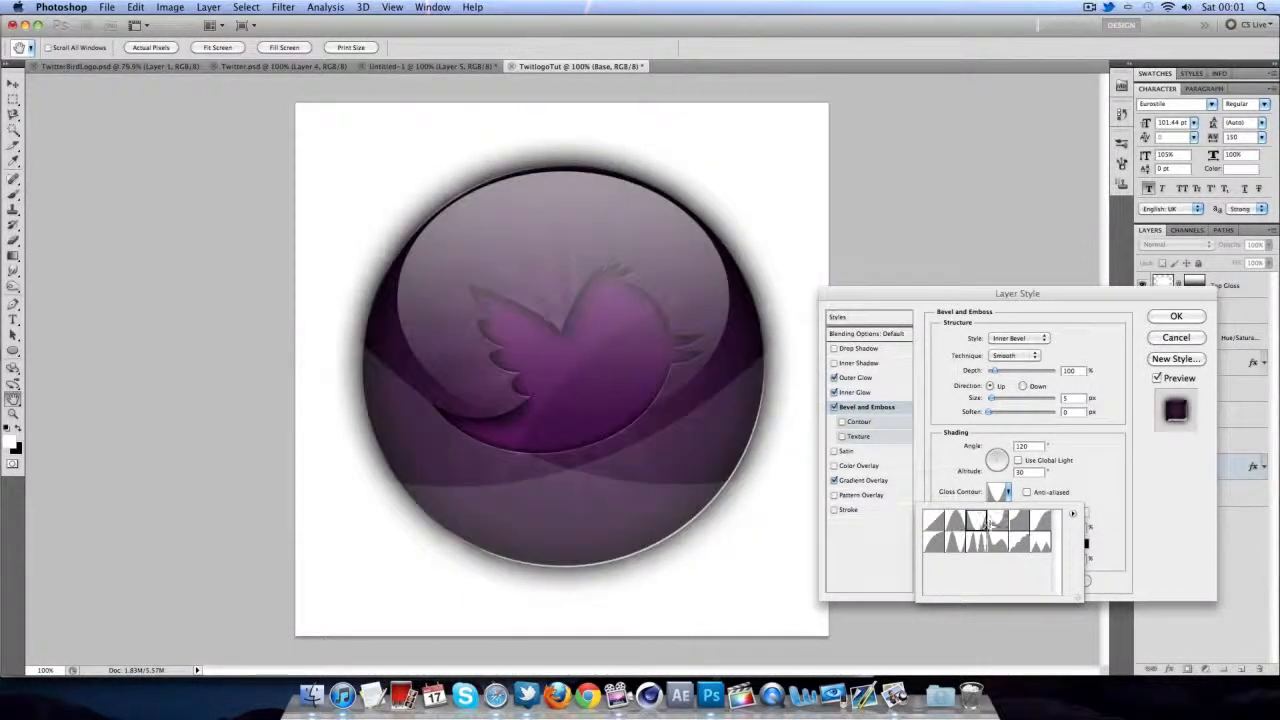
left_click(997, 520)
left_click(1020, 520)
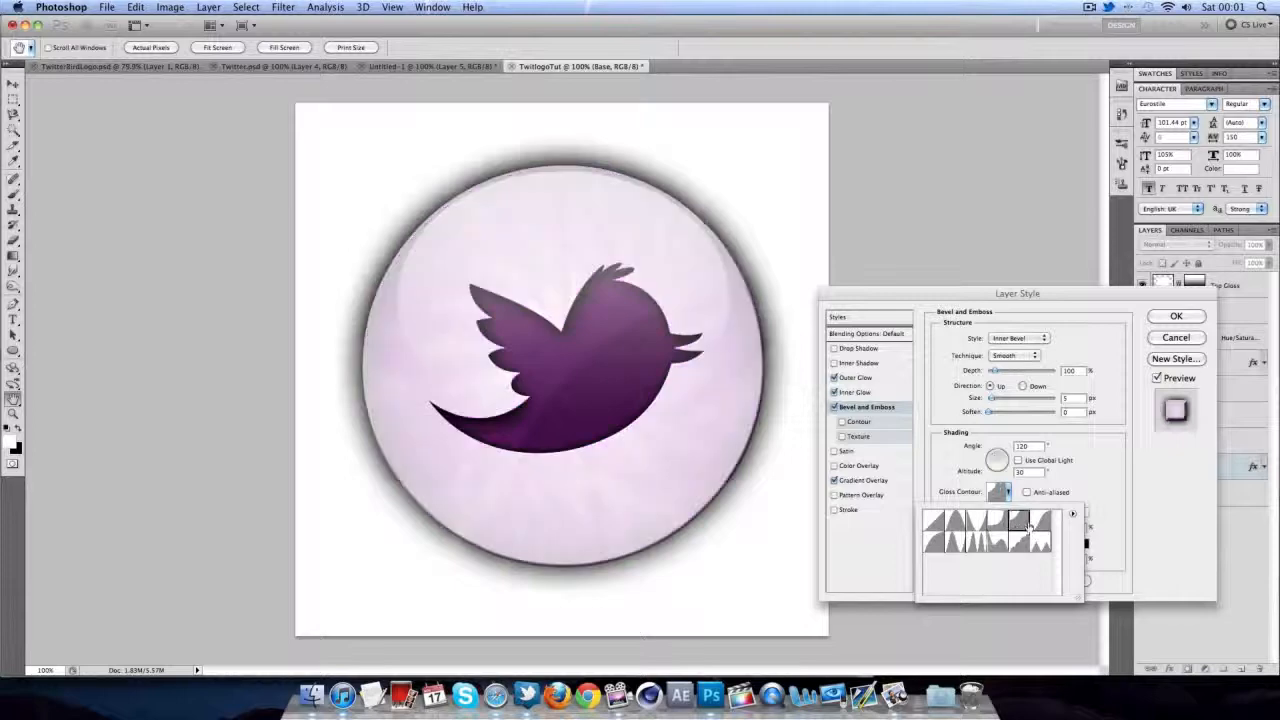
left_click(1040, 520)
left_click(1040, 542)
left_click(1020, 542)
left_click(997, 542)
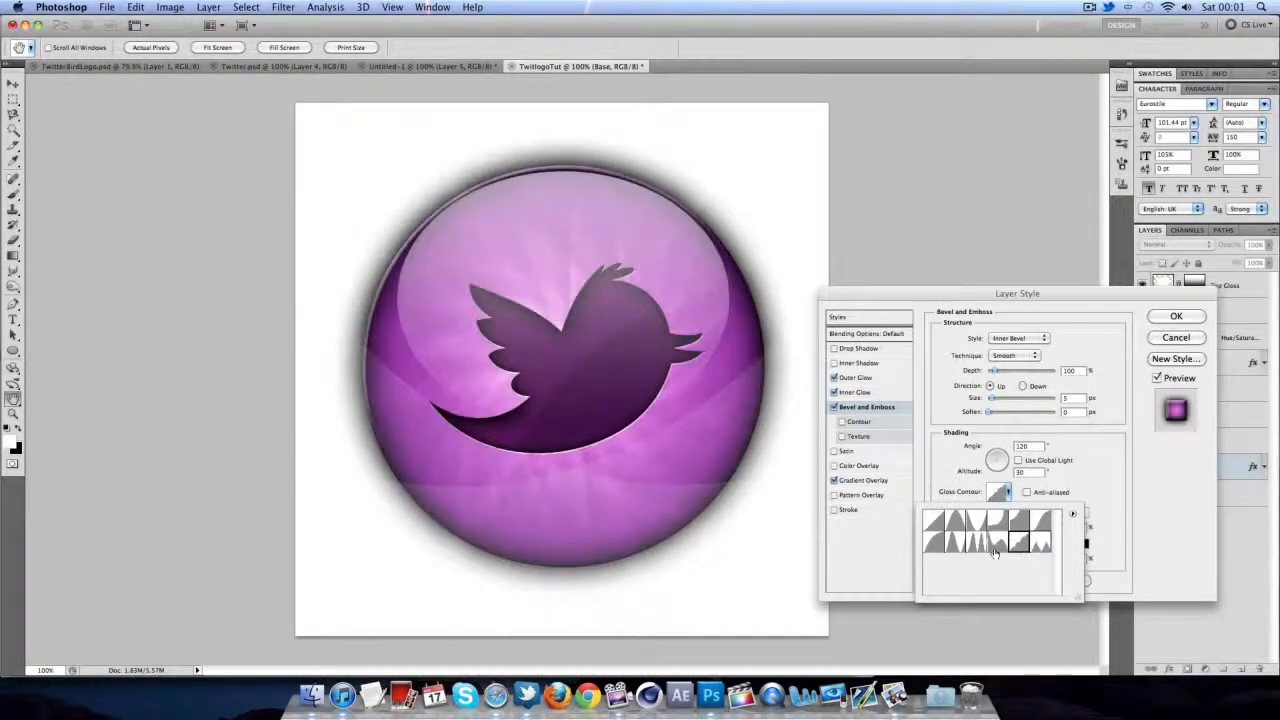
left_click(975, 542)
left_click(955, 542)
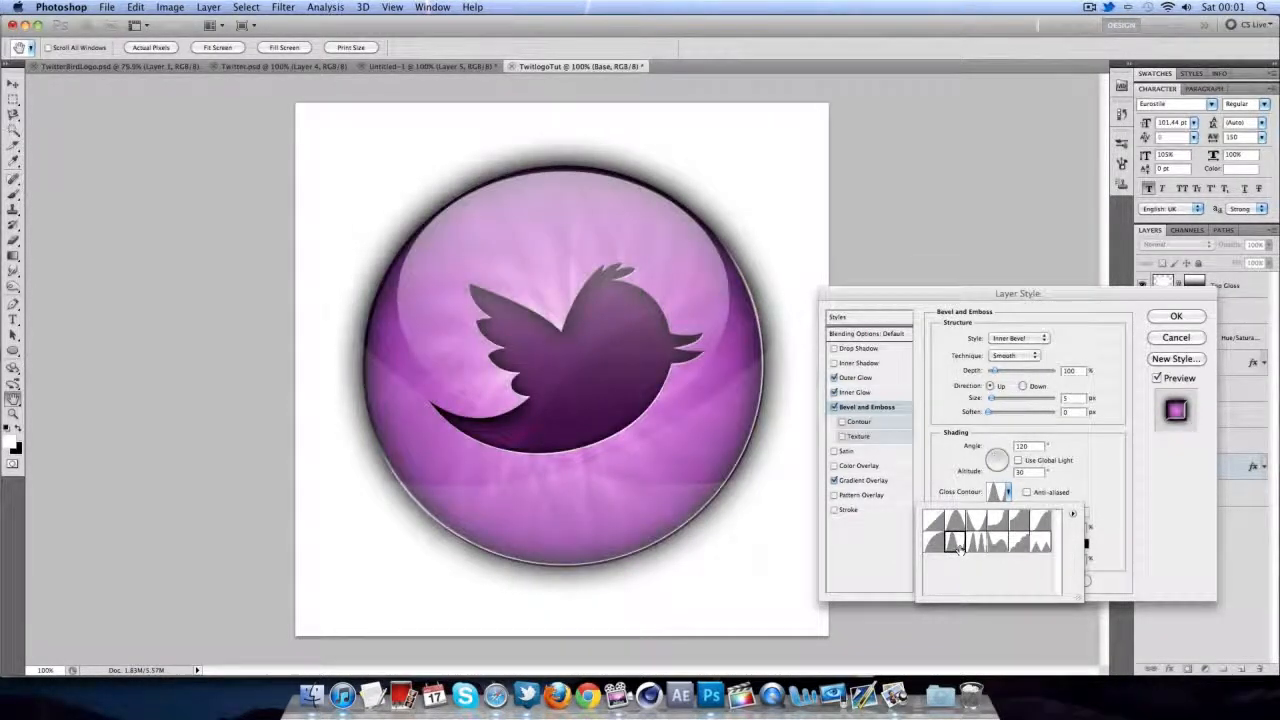
left_click(934, 543)
left_click(954, 545)
left_click(1083, 494)
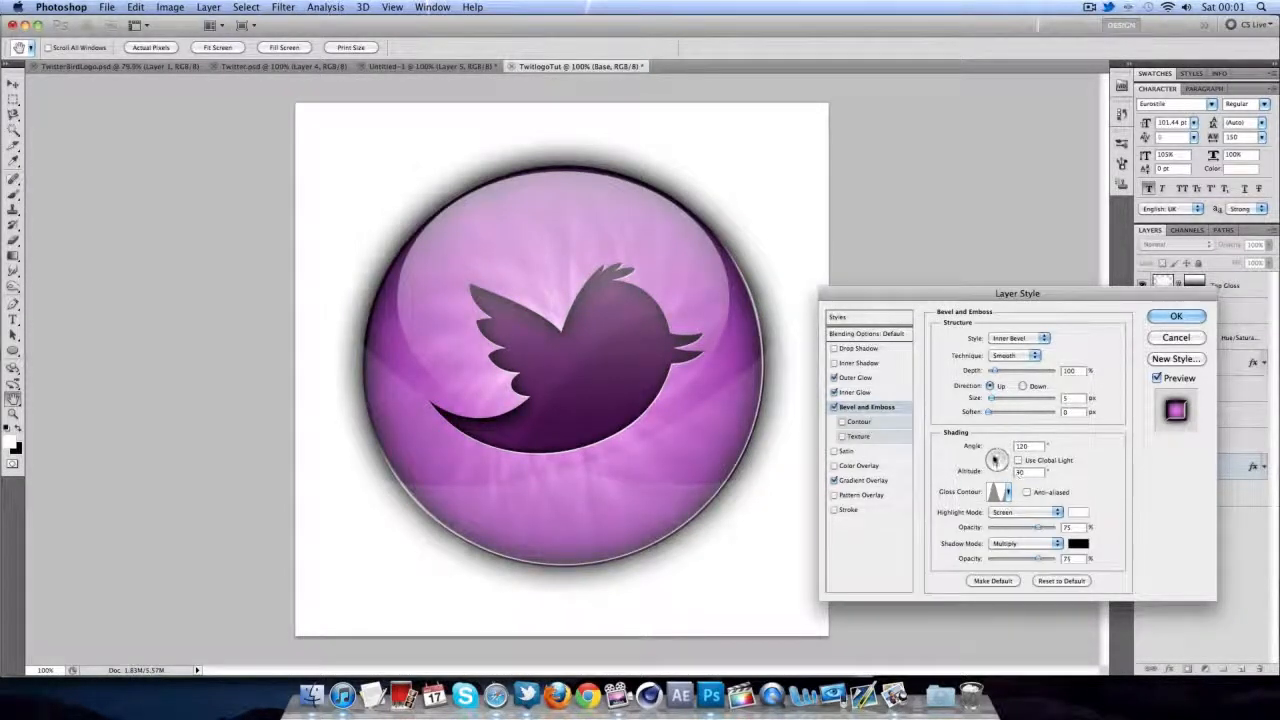
- Set the bevel to angle -92°, altitude 0°, depth 151%, direction Up, size 7 px, soften 1 px and shadow opacity 74%
left_click_drag(994, 457, 997, 484)
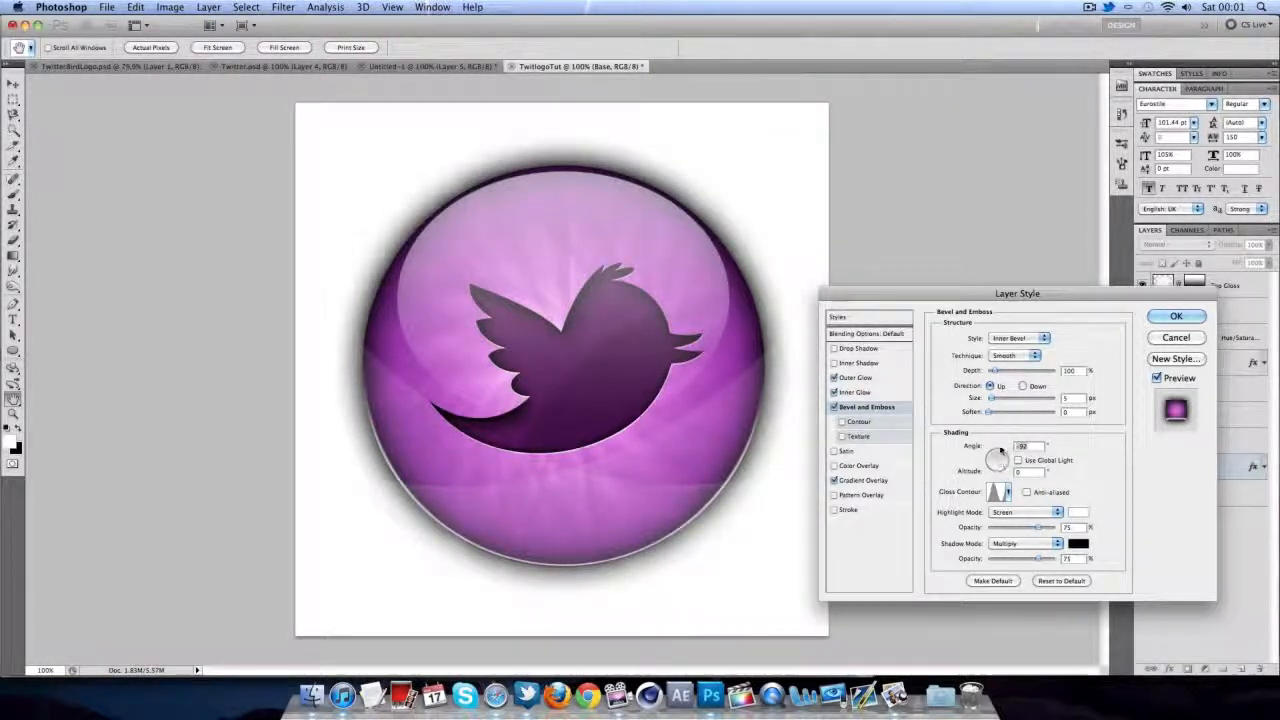
left_click_drag(991, 398, 998, 372)
left_click(1036, 386)
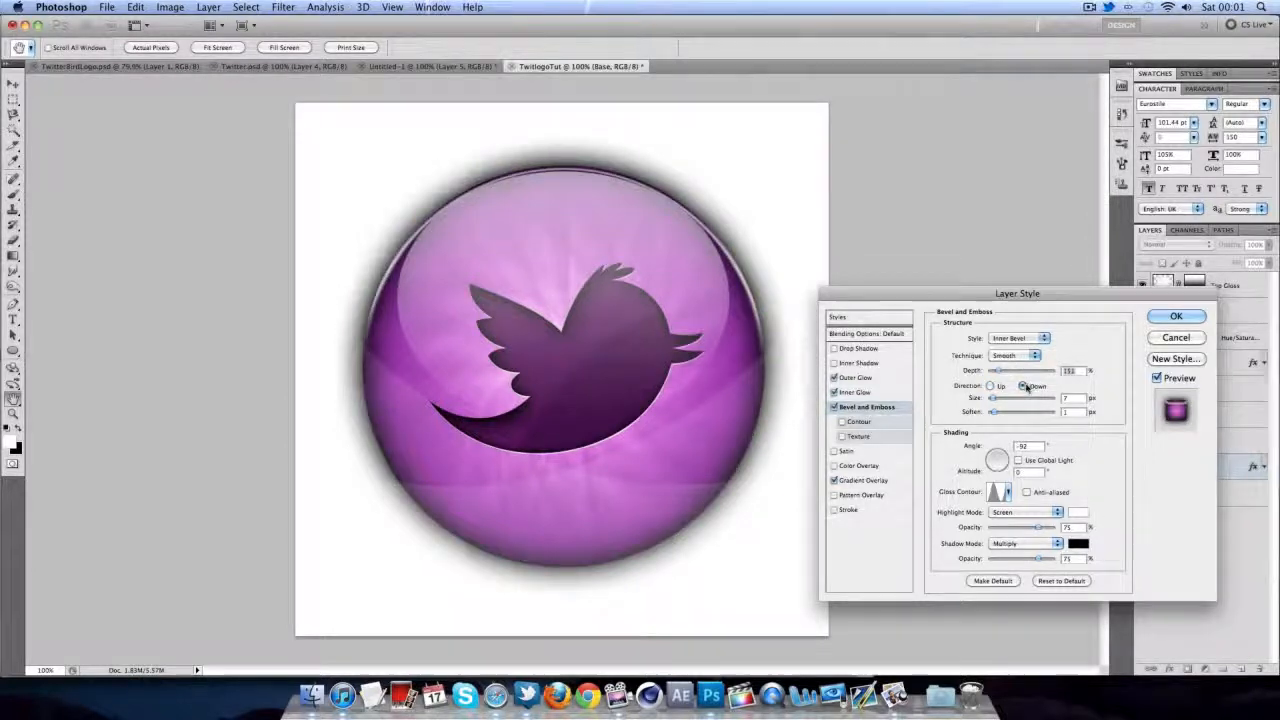
left_click(990, 386)
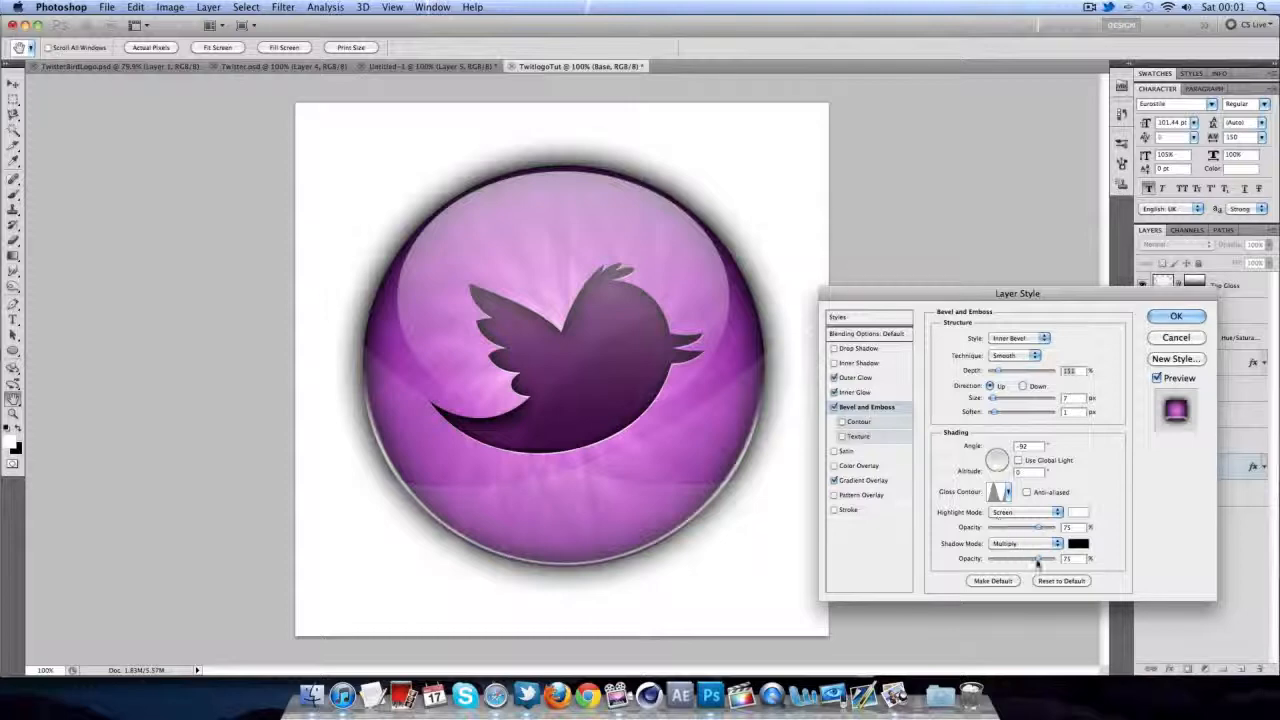
mouse_move(1037, 563)
left_mouse_down()
mouse_move(1020, 563)
mouse_move(1039, 563)
left_mouse_up()
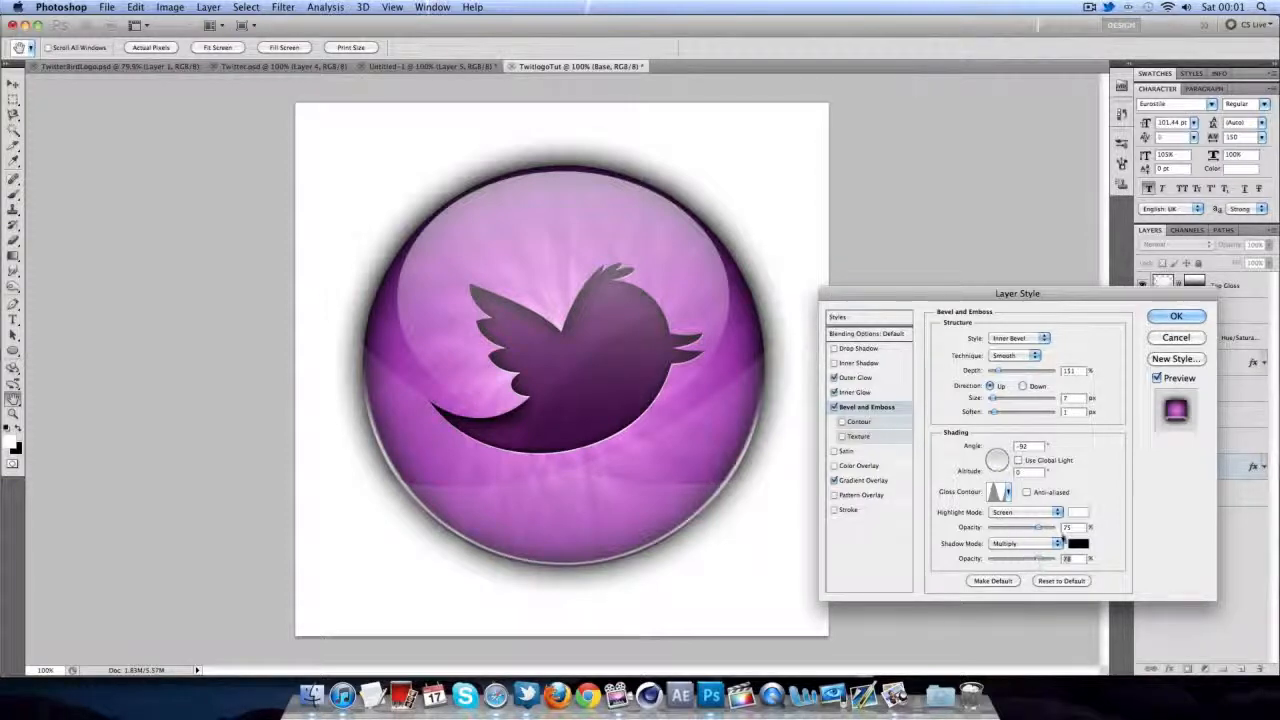
- Test red and green bevel highlights, settle on light pink-purple f7b8ff, and apply the Base layer's style
left_click(1077, 512)
left_click_drag(1020, 408, 1151, 283)
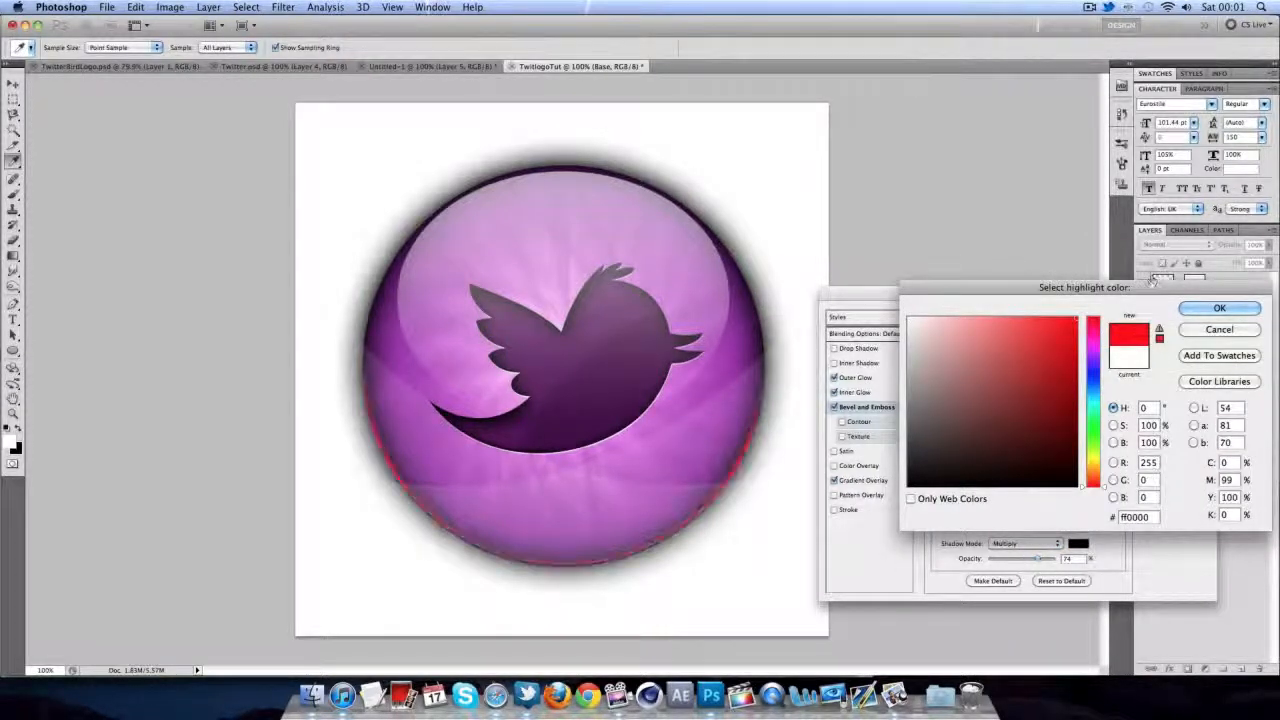
left_click(1090, 425)
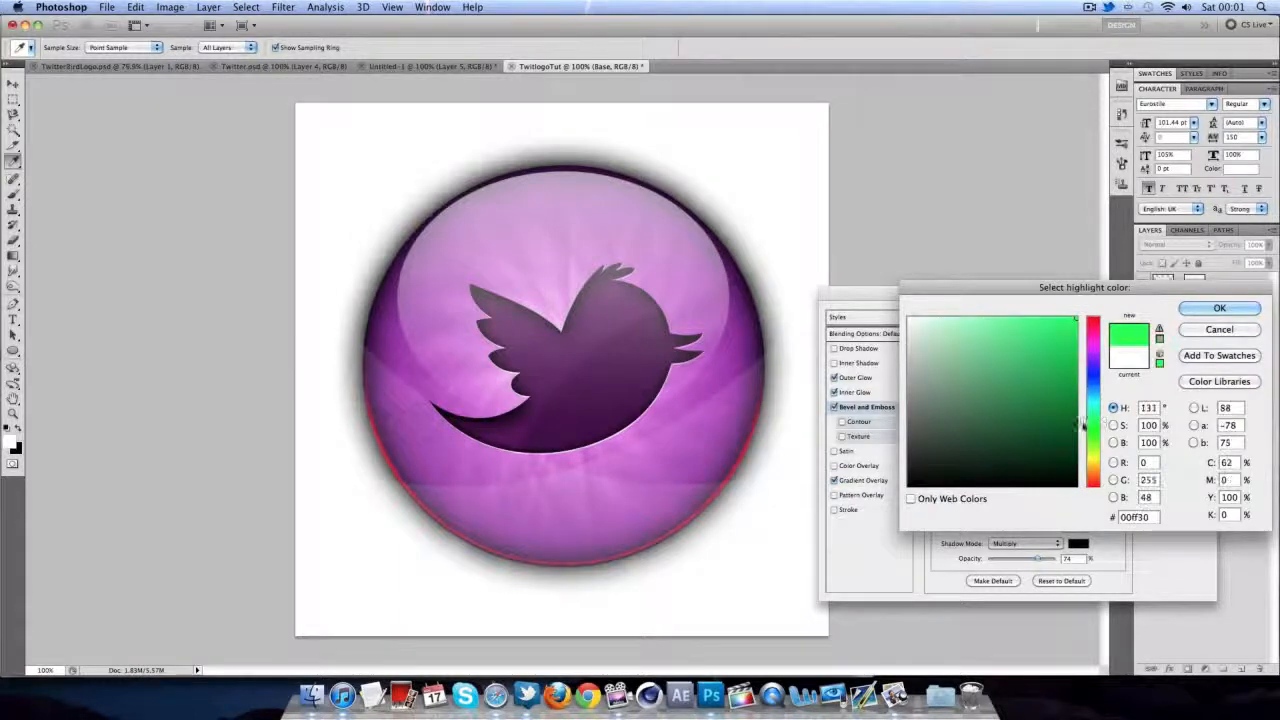
left_click_drag(1022, 411, 1076, 330)
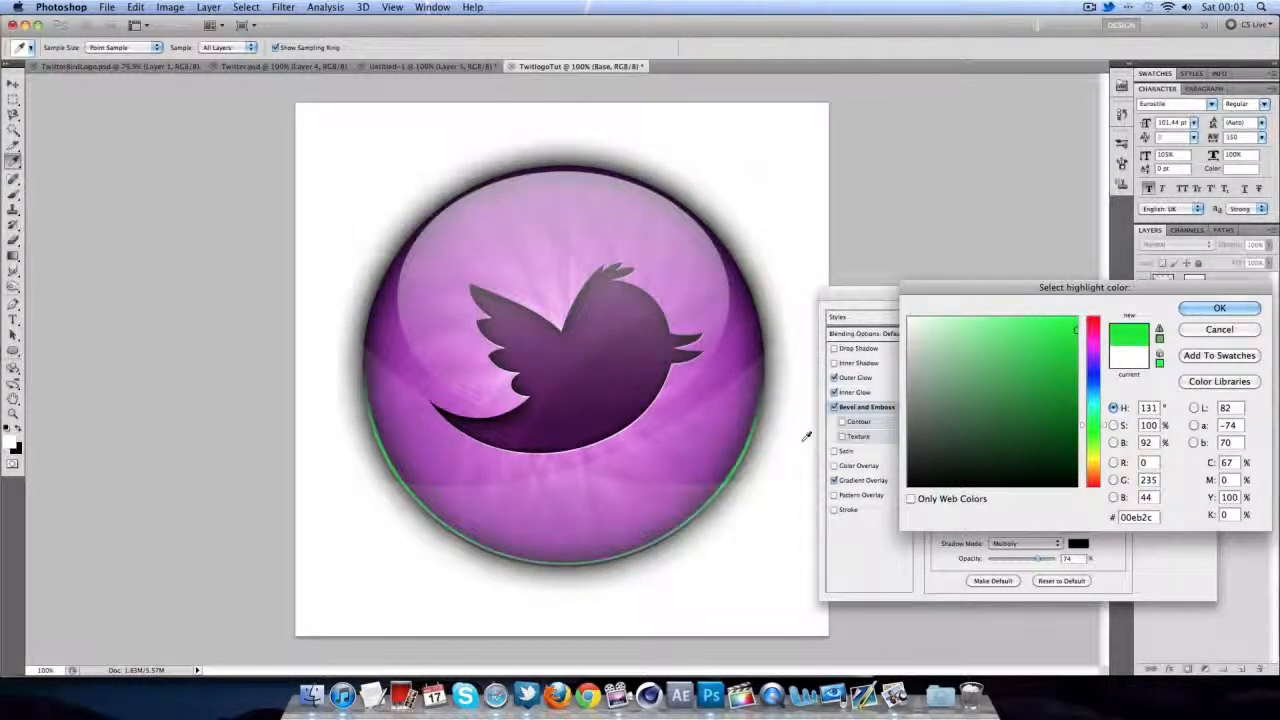
left_click(771, 180)
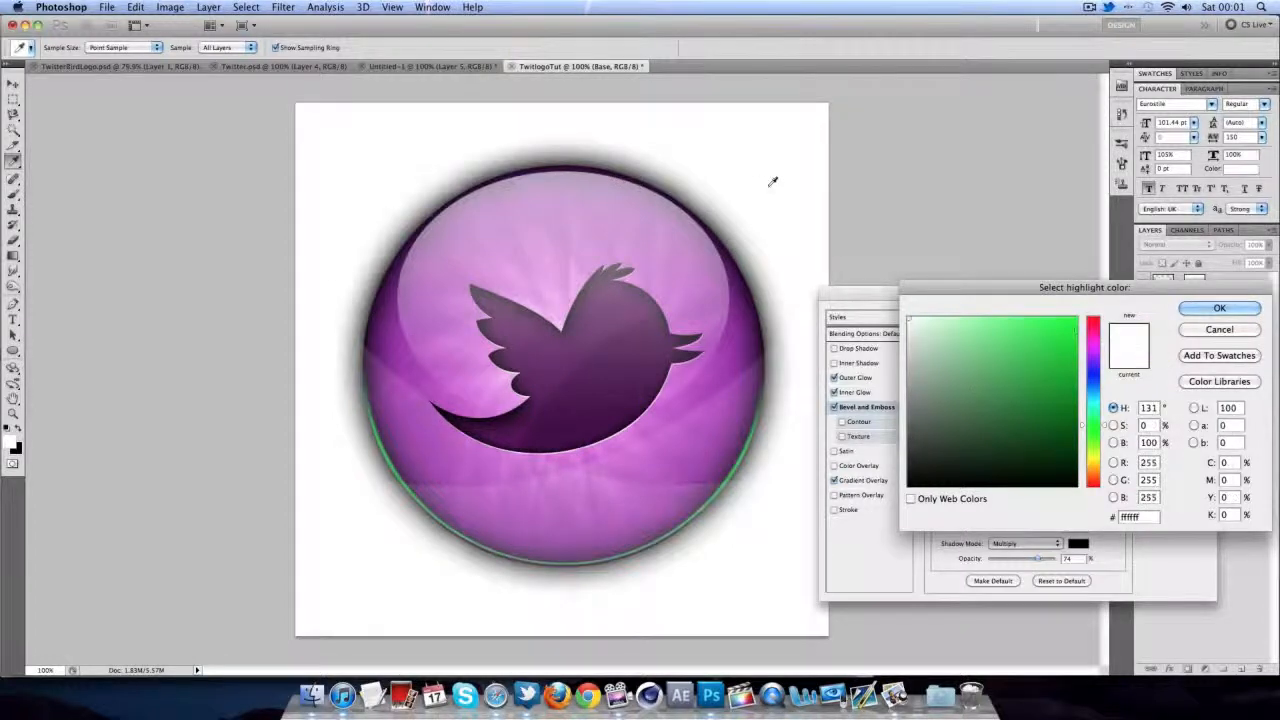
left_click(1095, 353)
left_click_drag(1095, 353, 1095, 349)
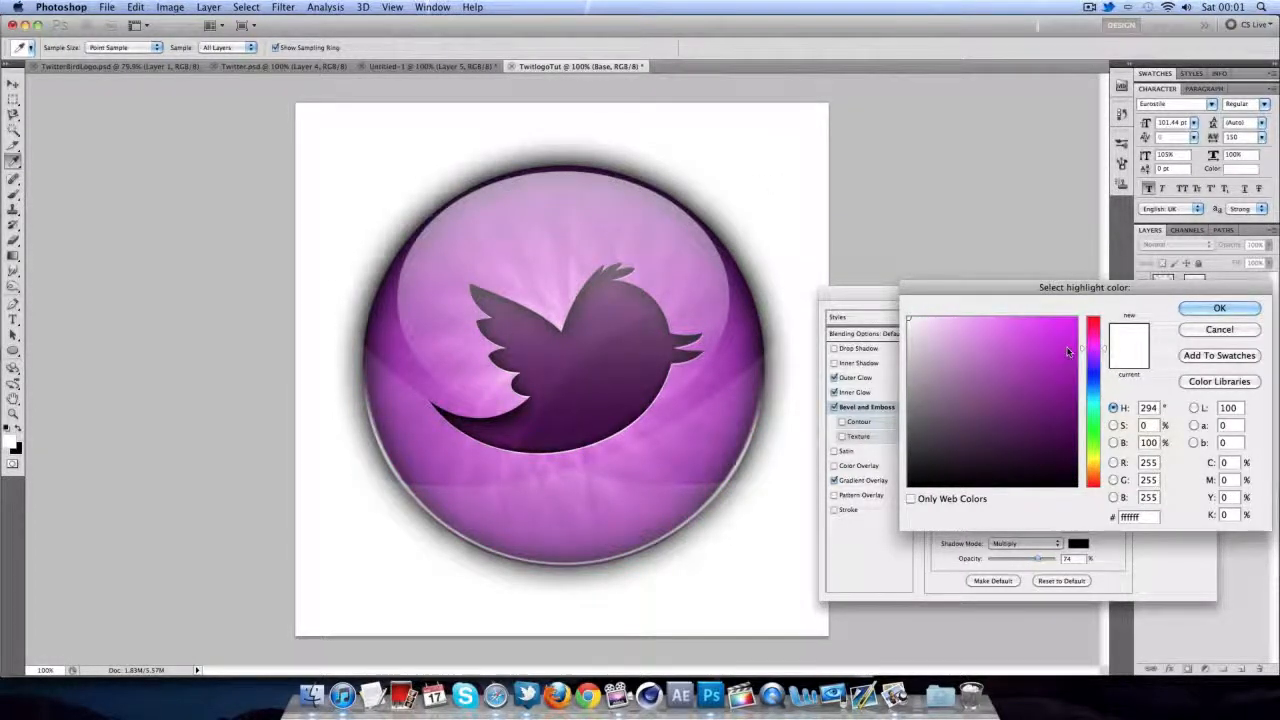
left_click_drag(1012, 340, 954, 317)
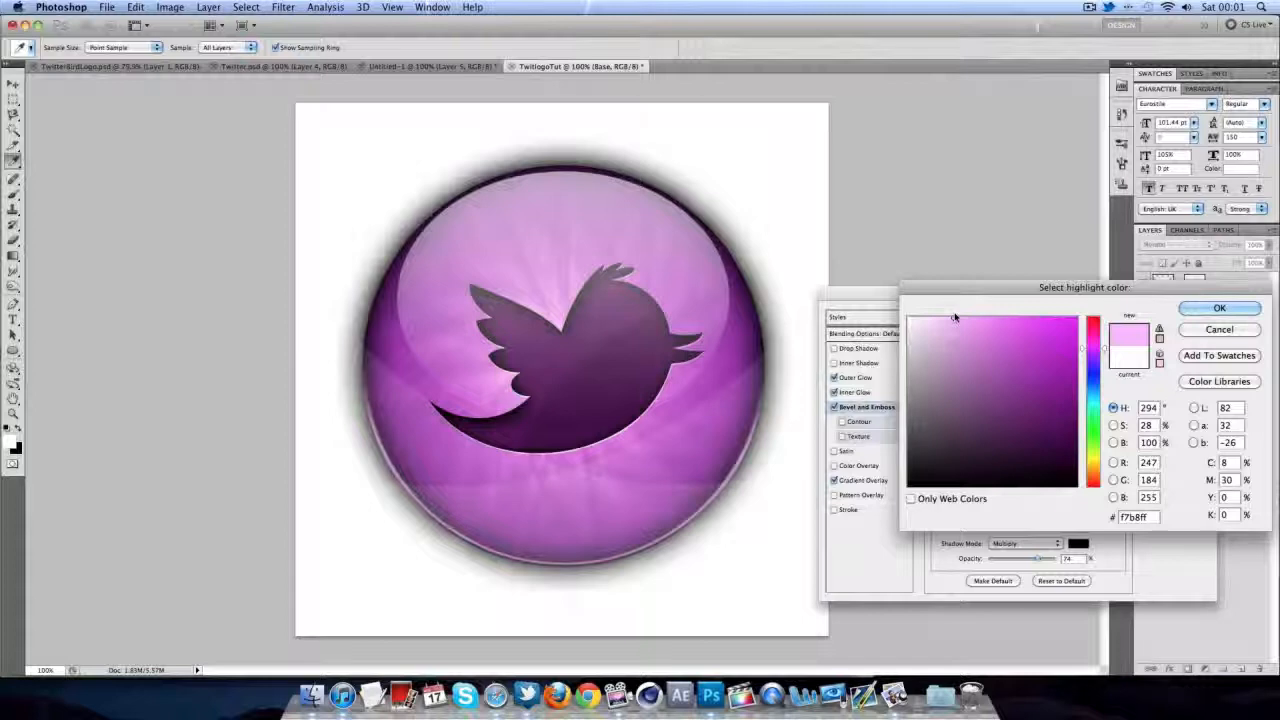
left_click(1219, 308)
left_click(1192, 316)
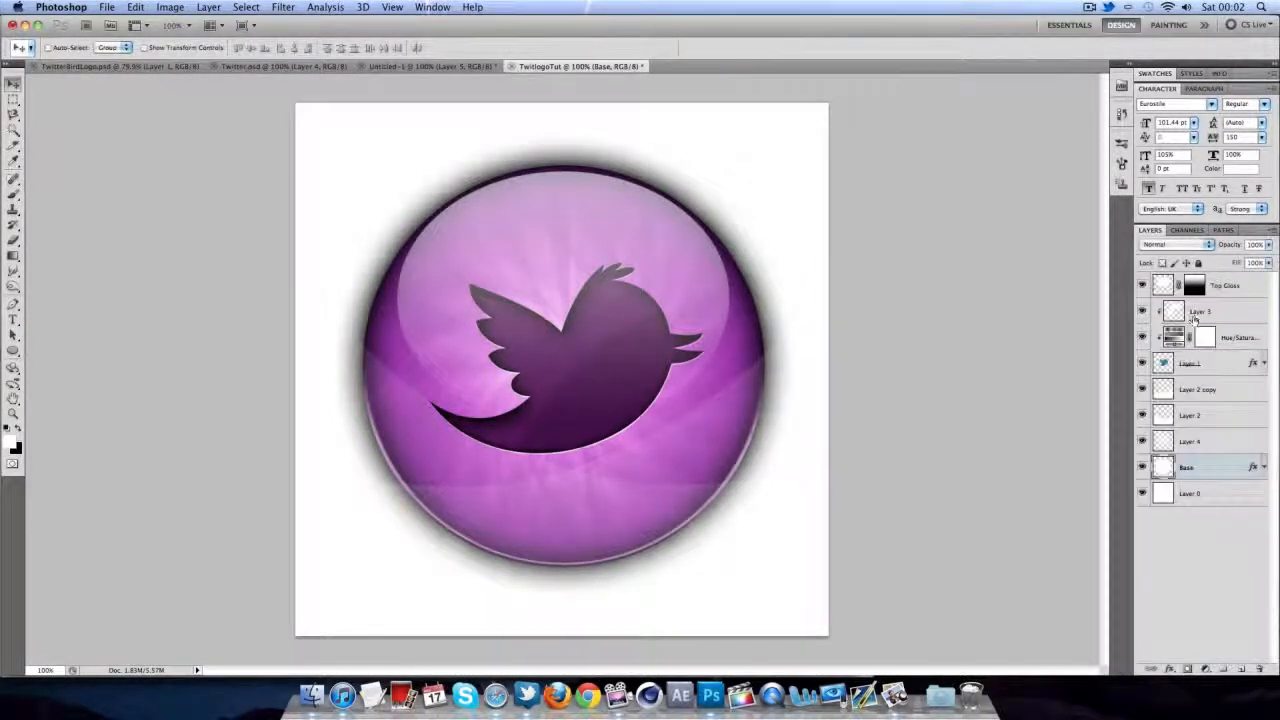
- Add a layer above Top Gloss and draw a small white ellipse at the circle's upper left, rotated about -40°
left_click(427, 68)
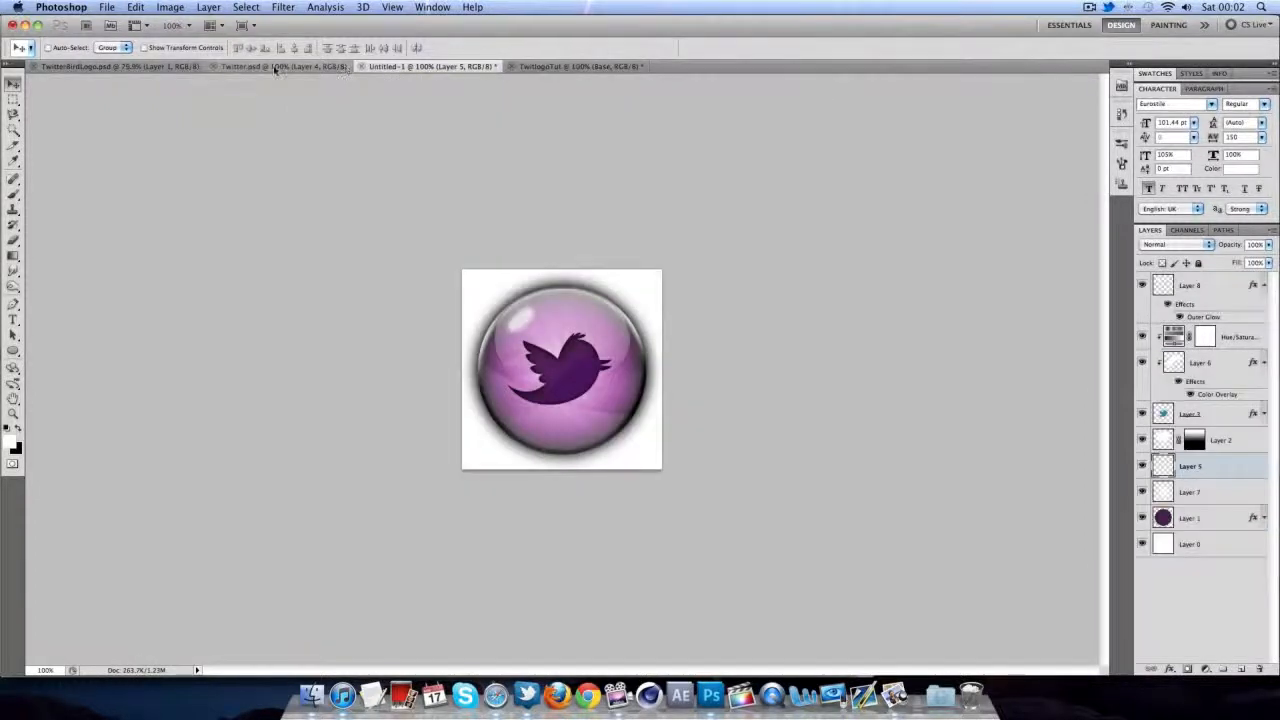
left_click(276, 67)
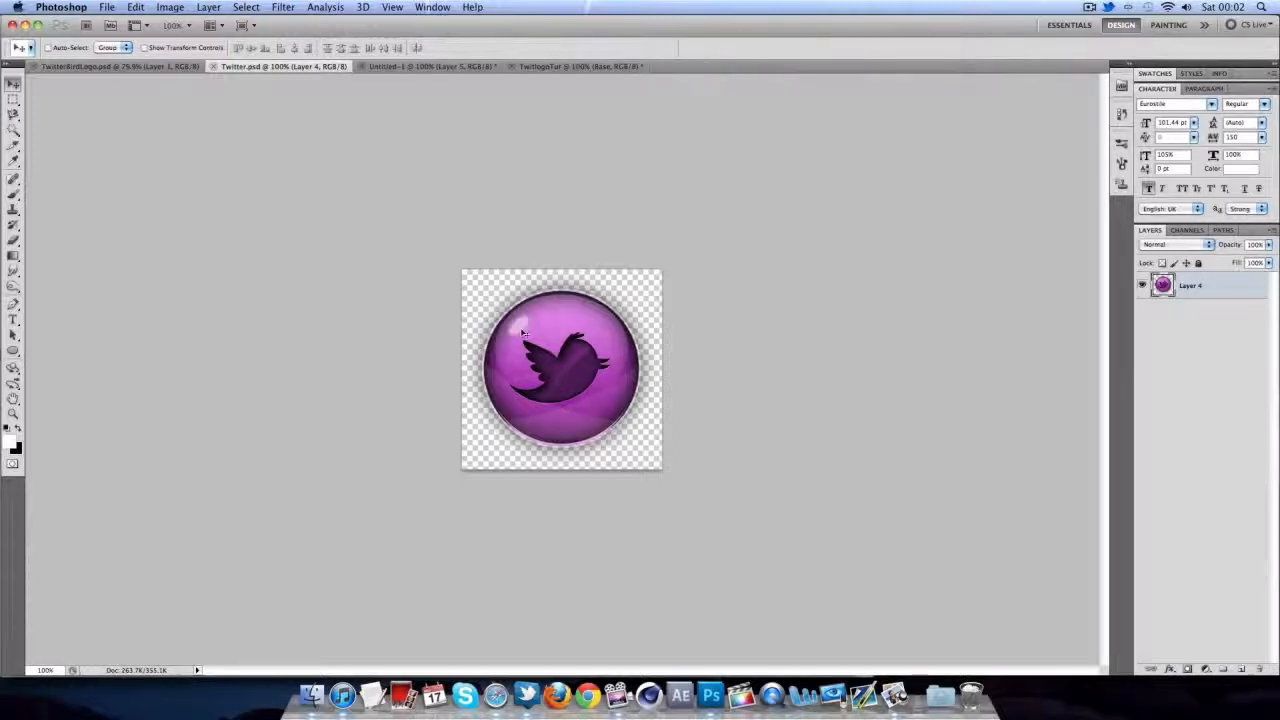
left_click(590, 66)
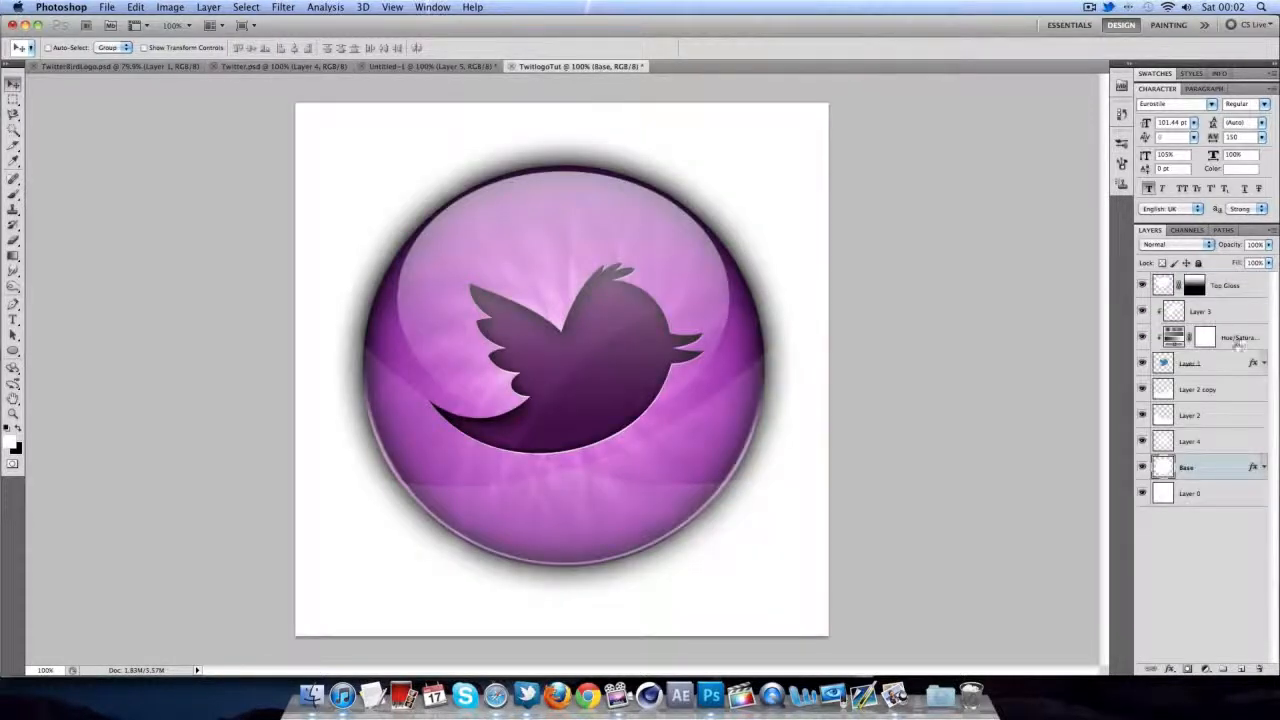
left_click(1238, 285)
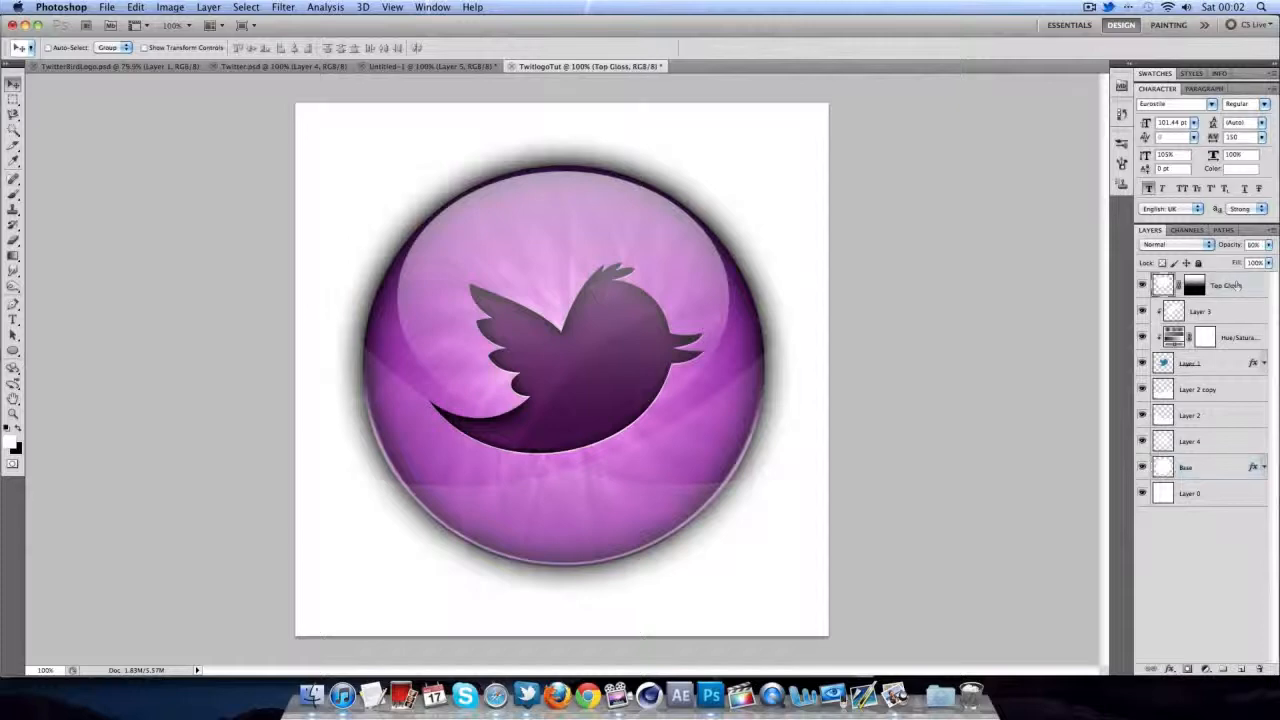
left_click(1240, 670)
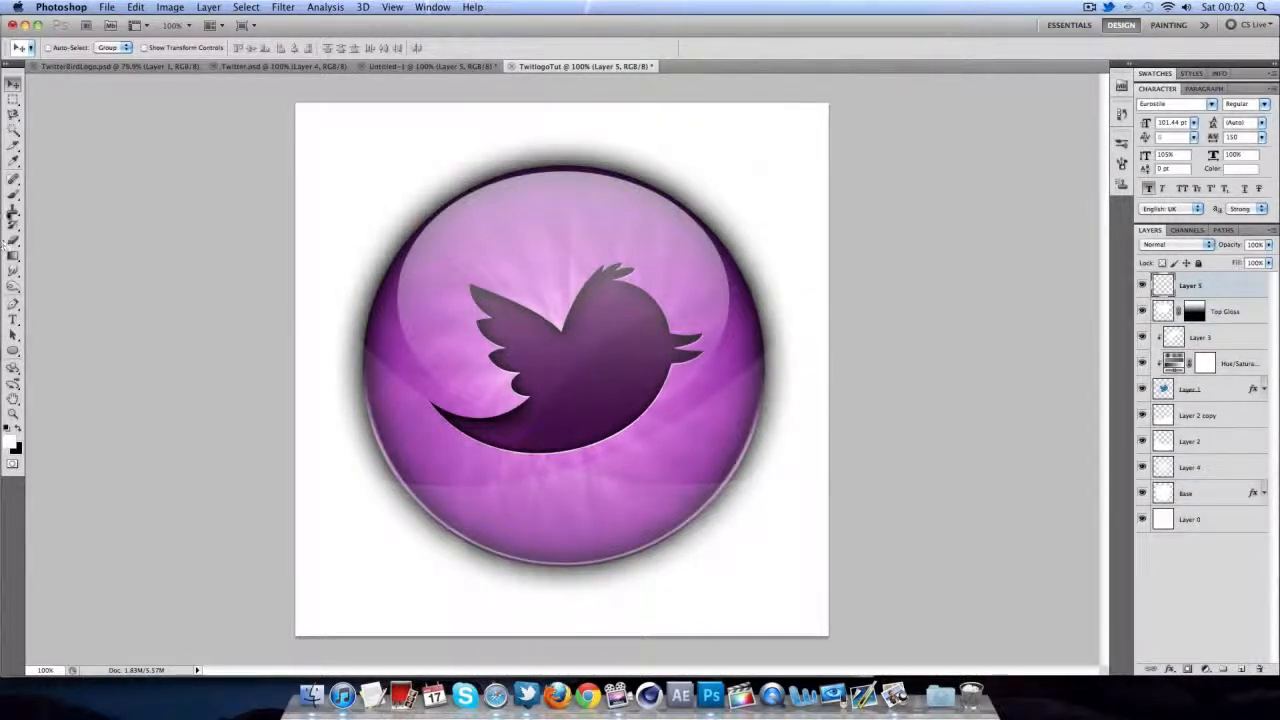
left_click(13, 351)
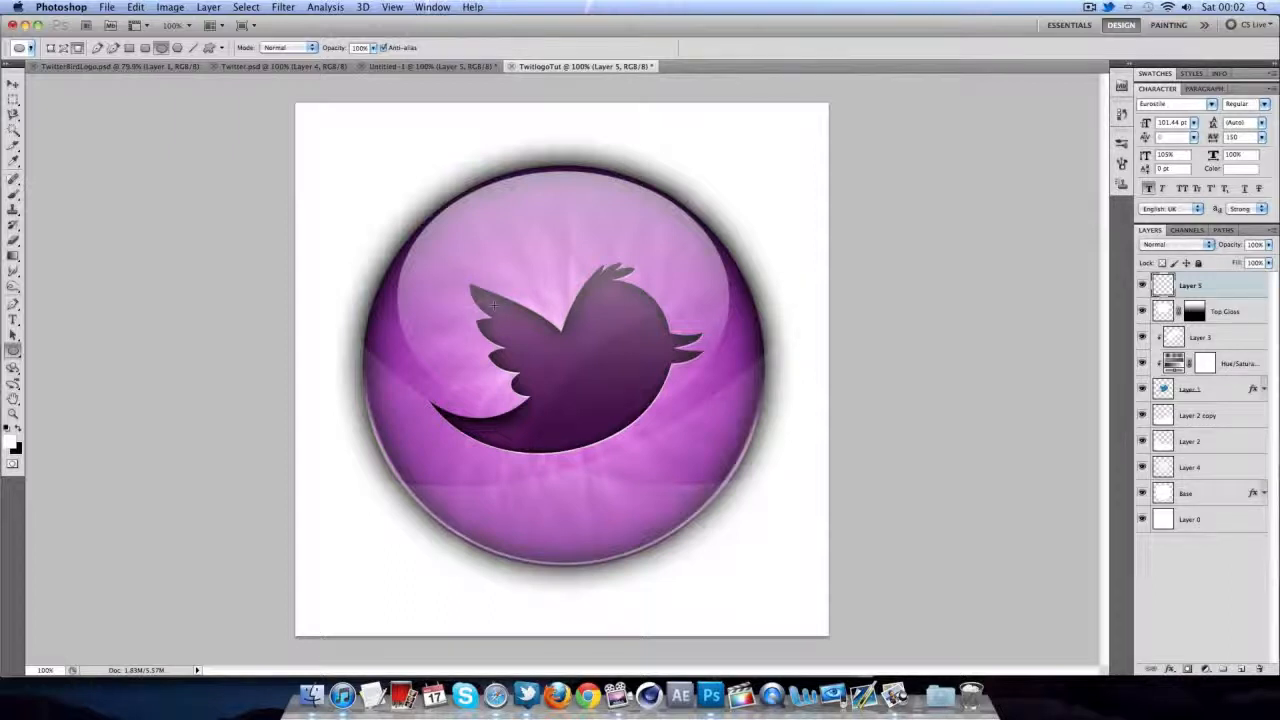
mouse_move(432, 264)
left_mouse_down()
mouse_move(508, 308)
mouse_move(520, 296)
mouse_move(453, 250)
left_mouse_up()
key("ctrl+t")
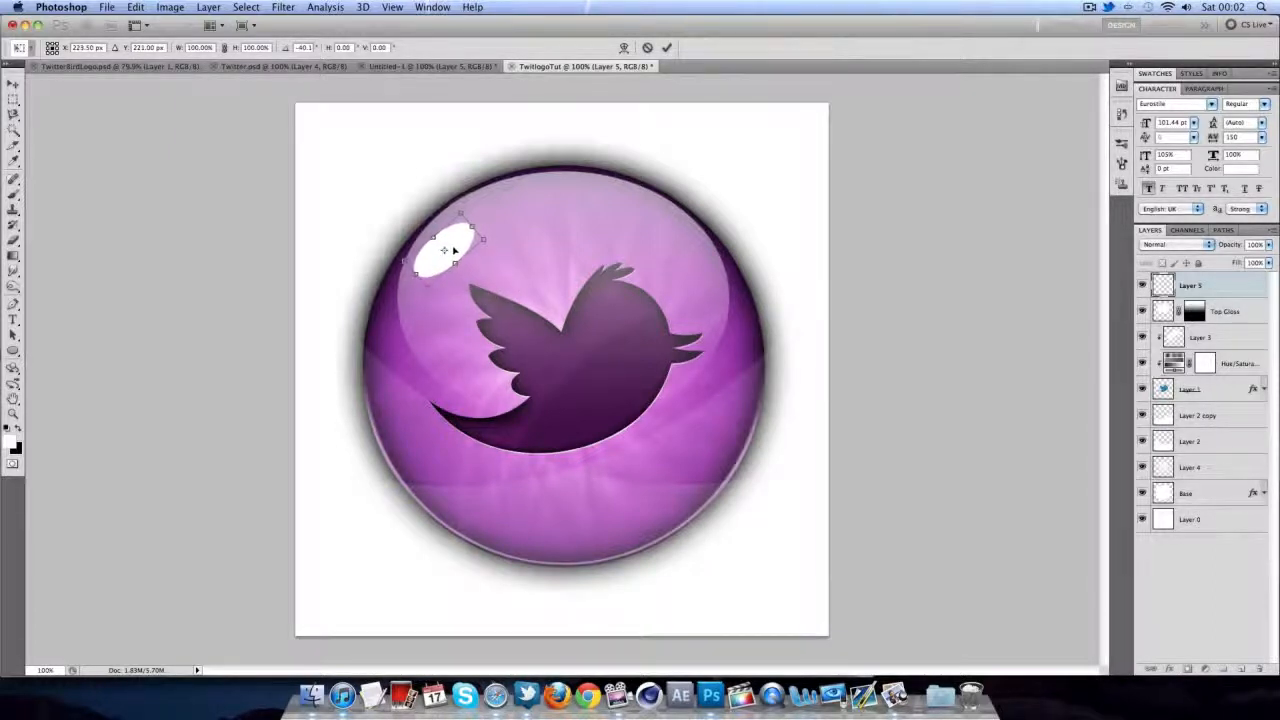
left_click(667, 47)
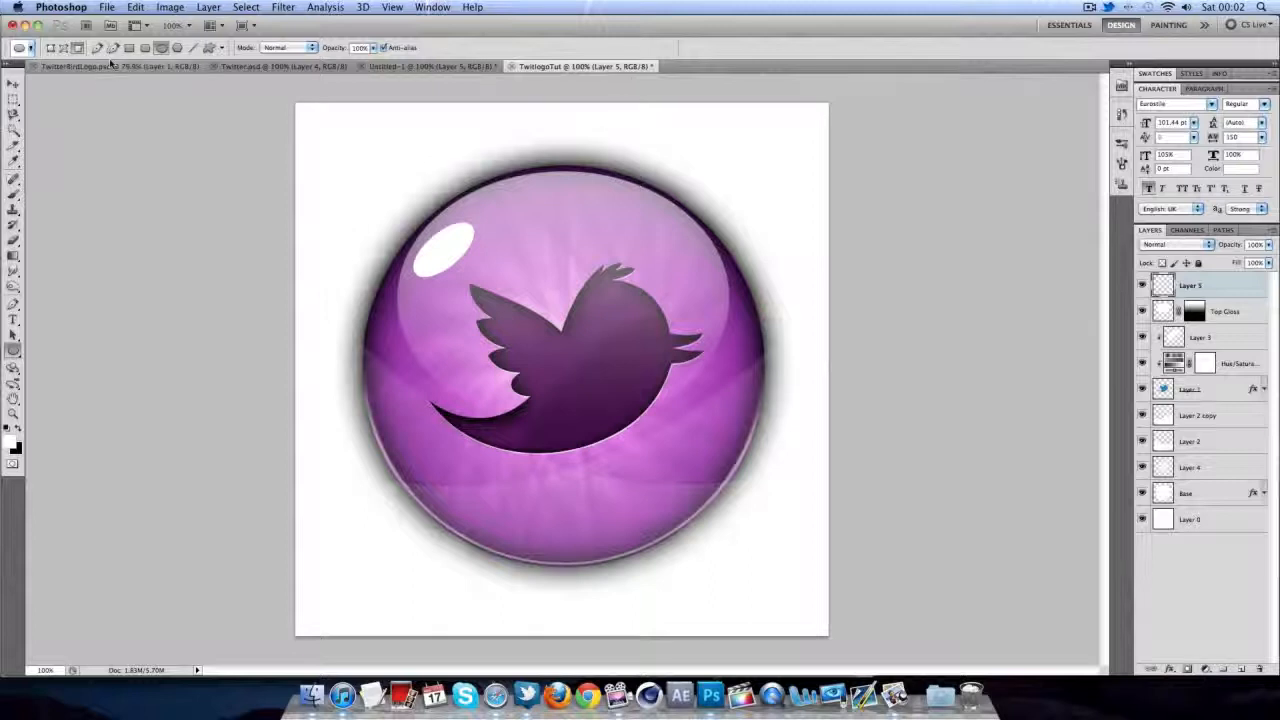
- Scale the white highlight ellipse proportionally to about 89% and nudge it slightly towards the circle's edge
key("super+t")
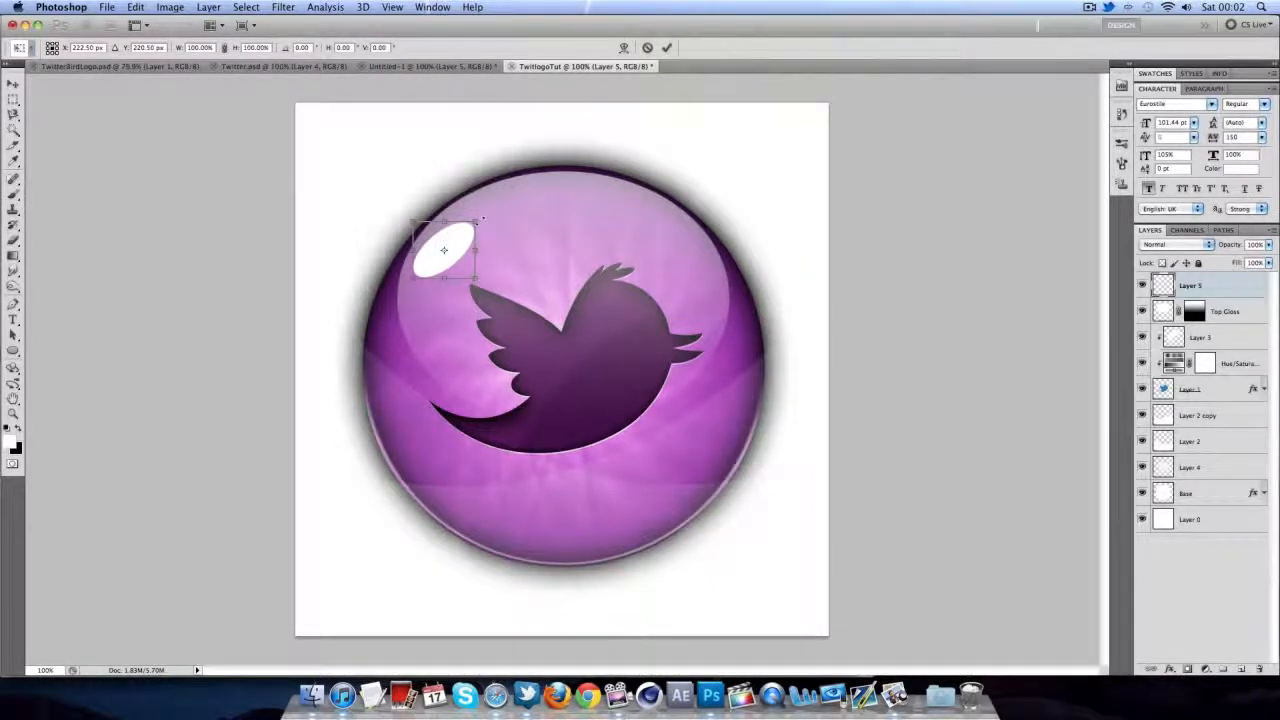
left_click_drag(480, 220, 447, 240)
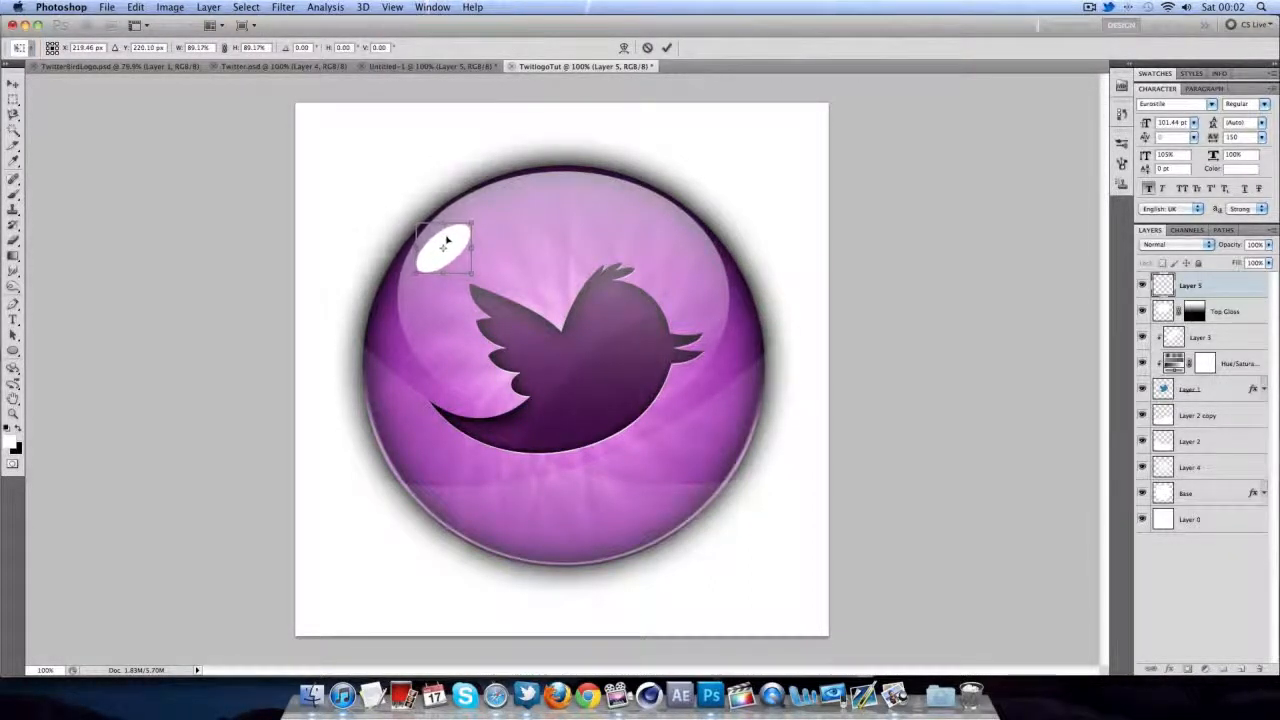
left_click(669, 47)
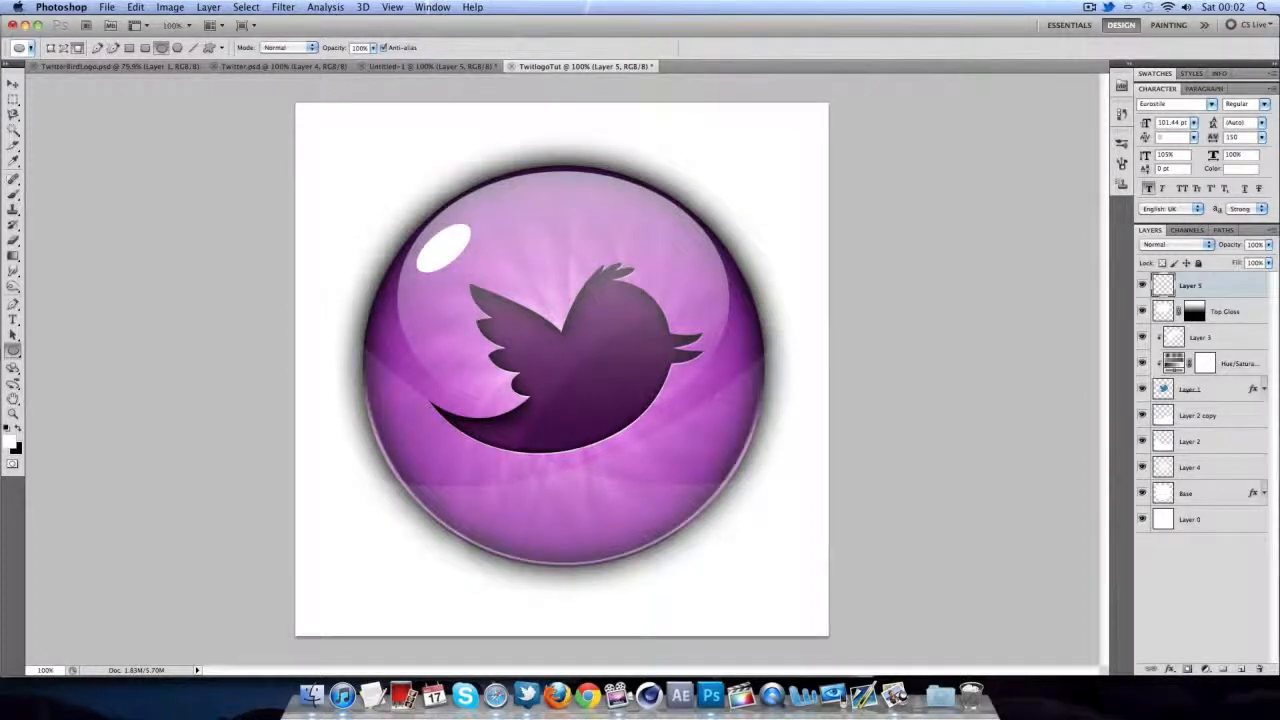
- Add a white Outer Glow in Normal blend mode to the highlight ellipse's layer
double_click(1228, 286)
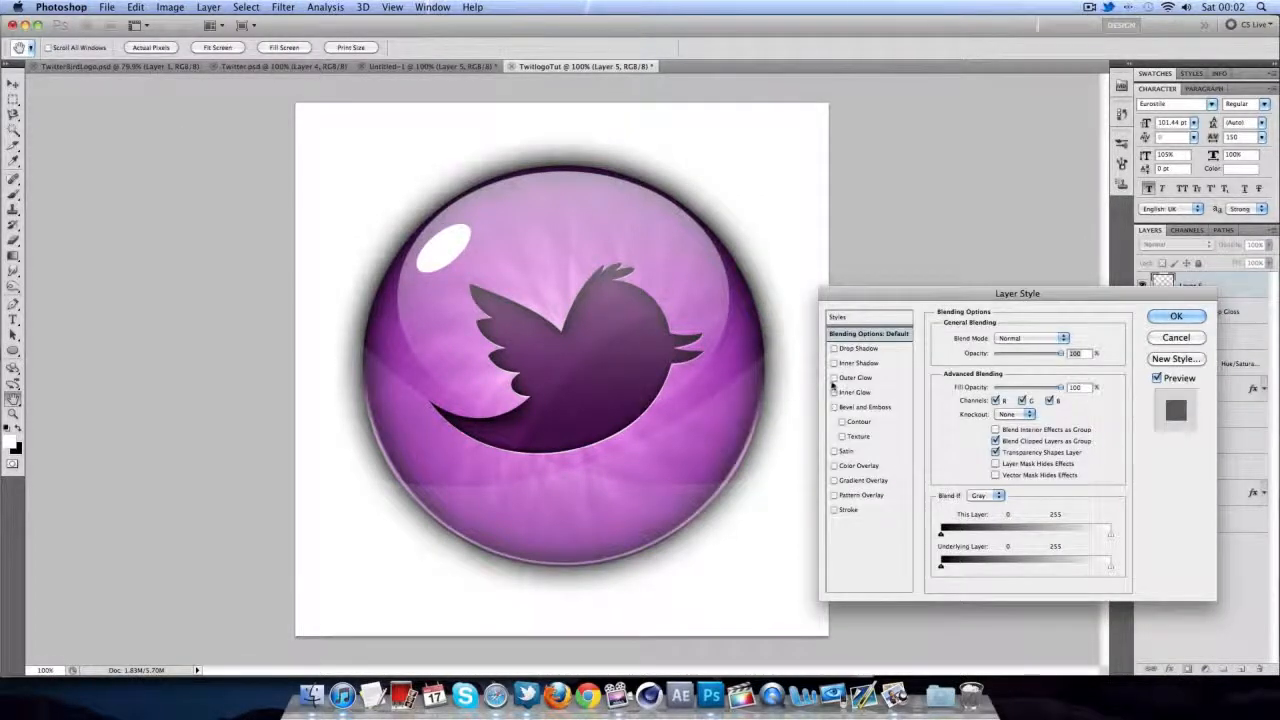
left_click(835, 378)
left_click(1010, 338)
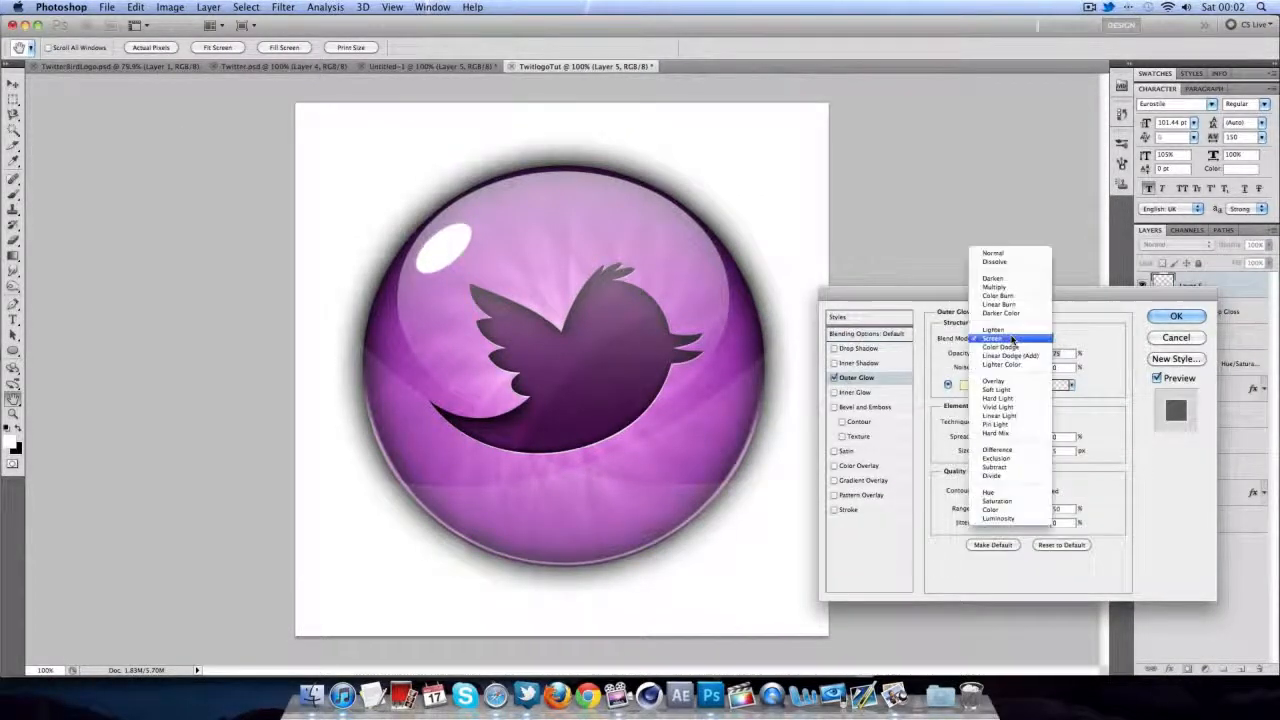
left_click(1008, 255)
left_click(964, 384)
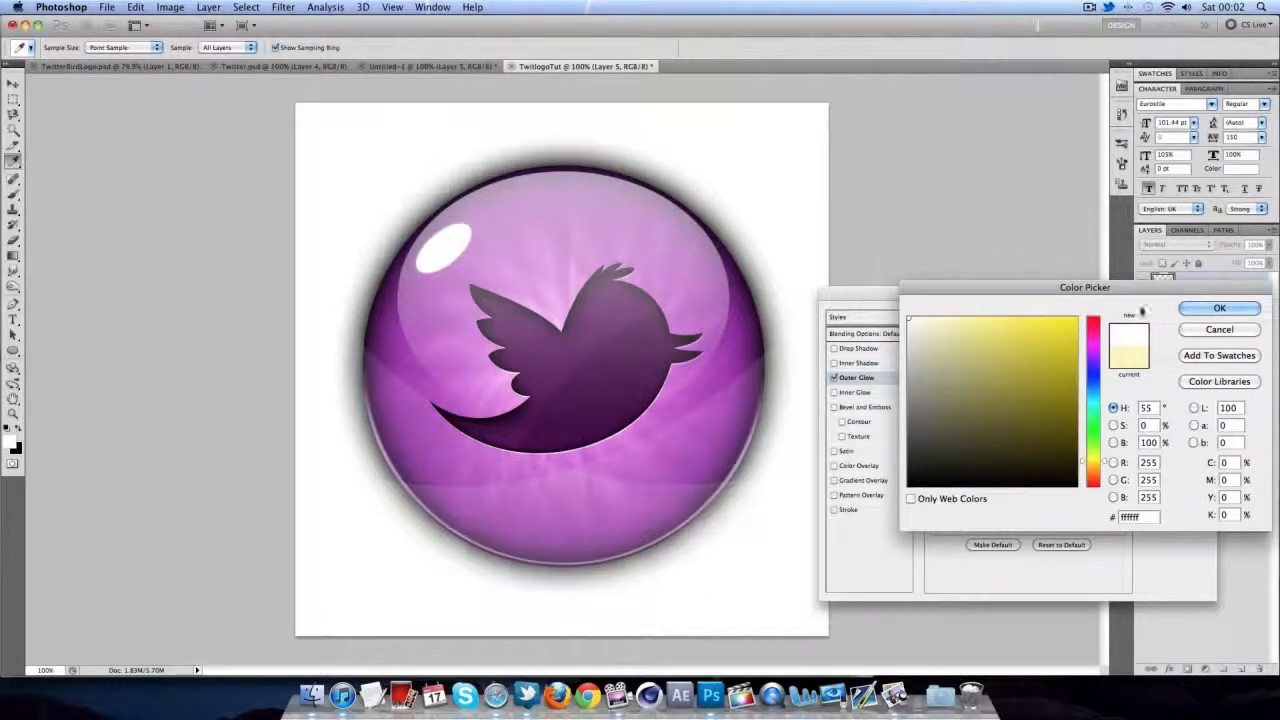
left_click(1192, 309)
- Set the outer glow's spread to 7% and size to 21 px, and apply the layer style
mouse_move(979, 452)
left_mouse_down()
mouse_move(990, 454)
mouse_move(982, 438)
left_mouse_up()
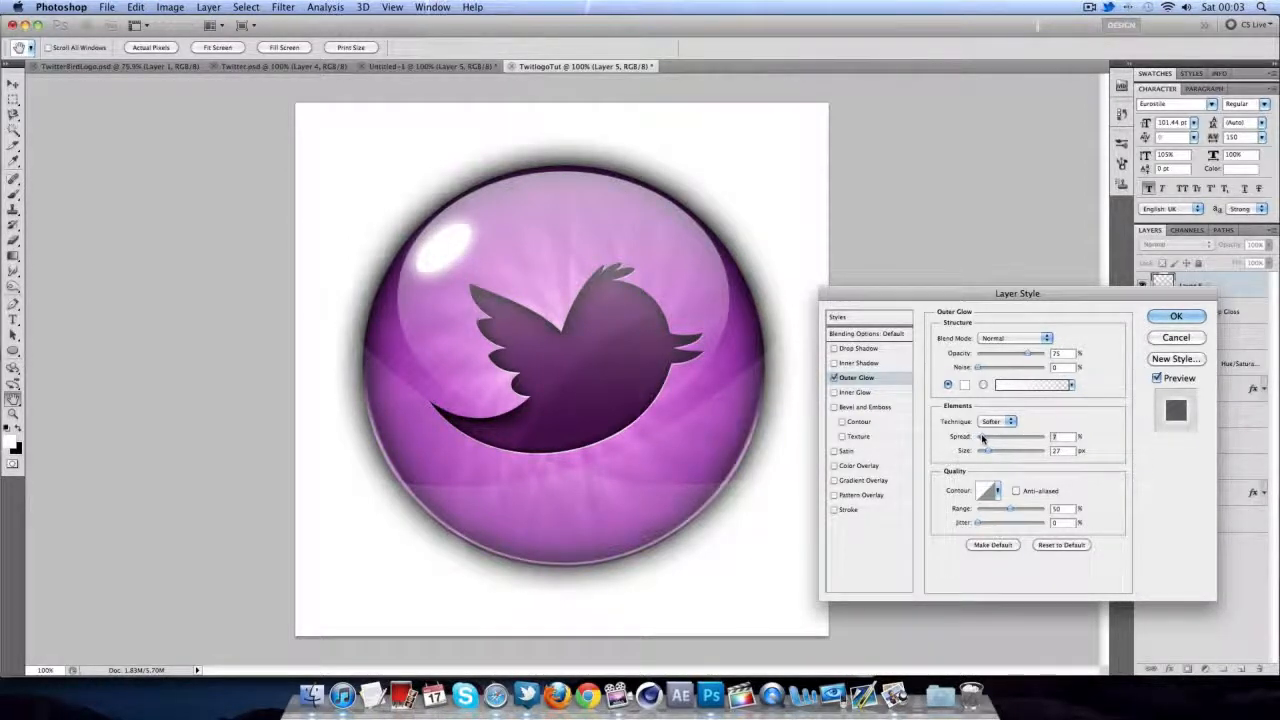
left_click_drag(987, 453, 984, 442)
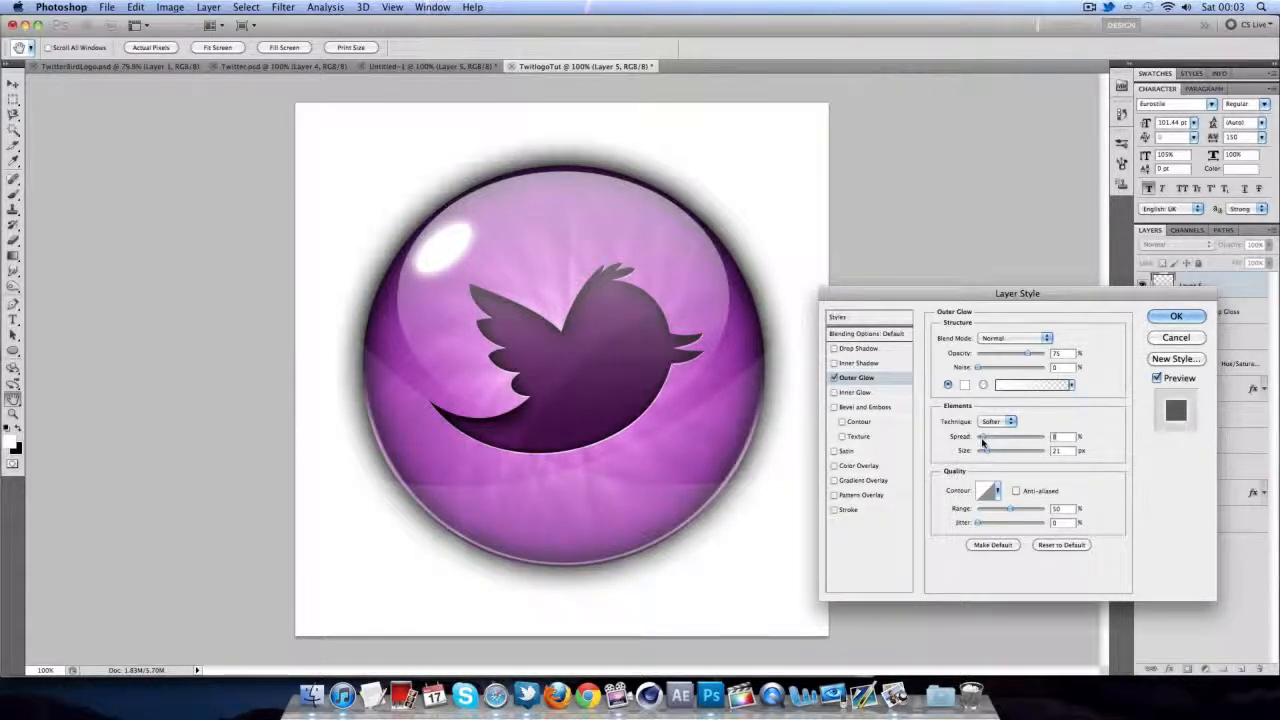
left_click(1162, 316)
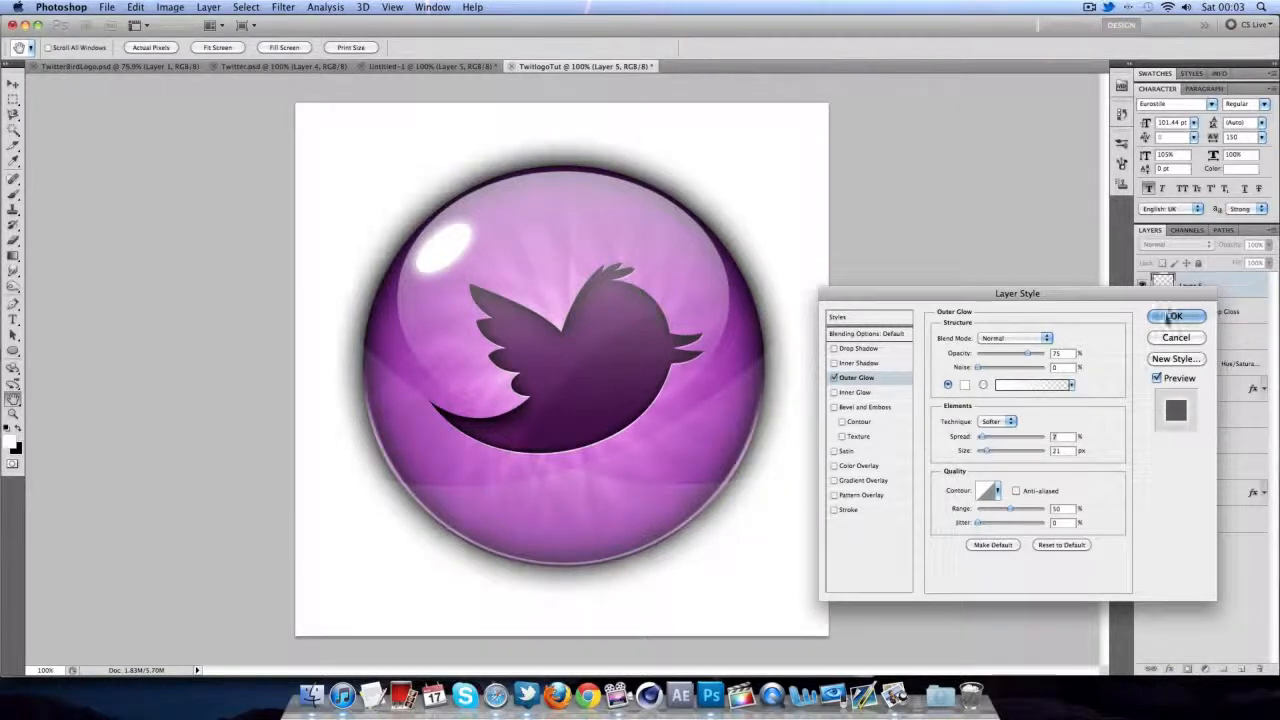
- Reduce the highlight layer's opacity to 70% and narrow its ellipse to about 90% width
key("v")
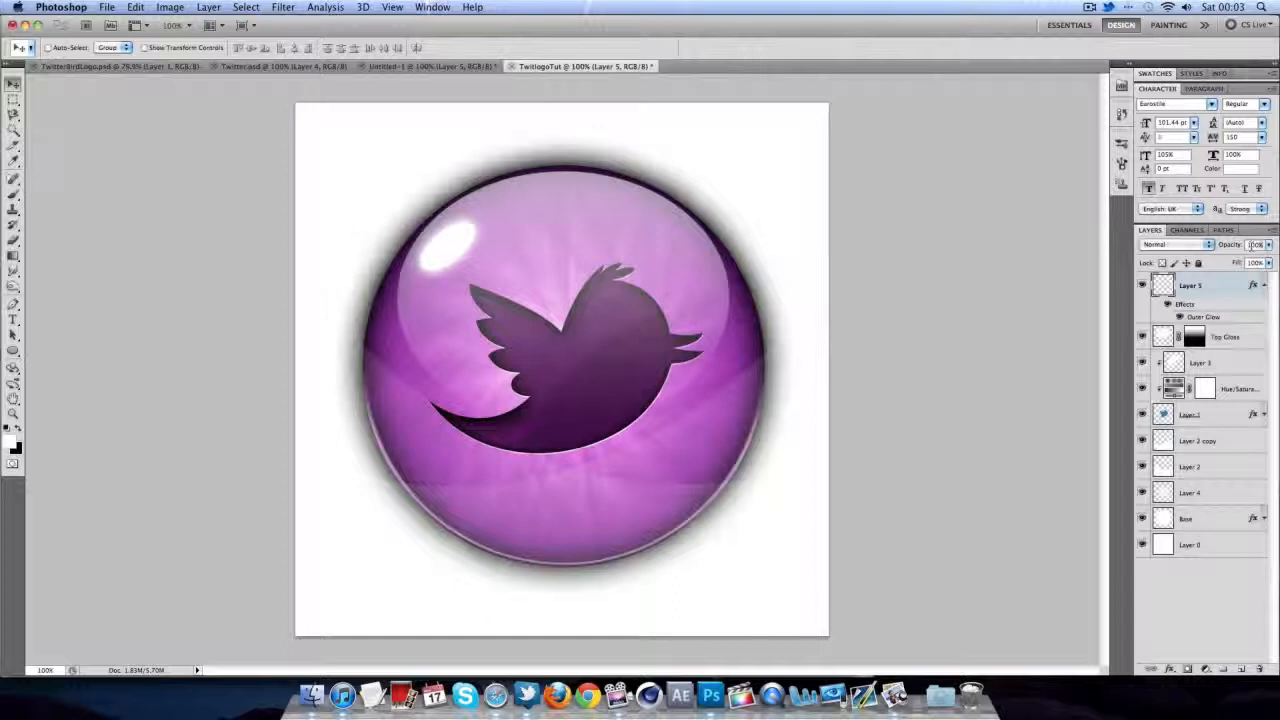
key("7")
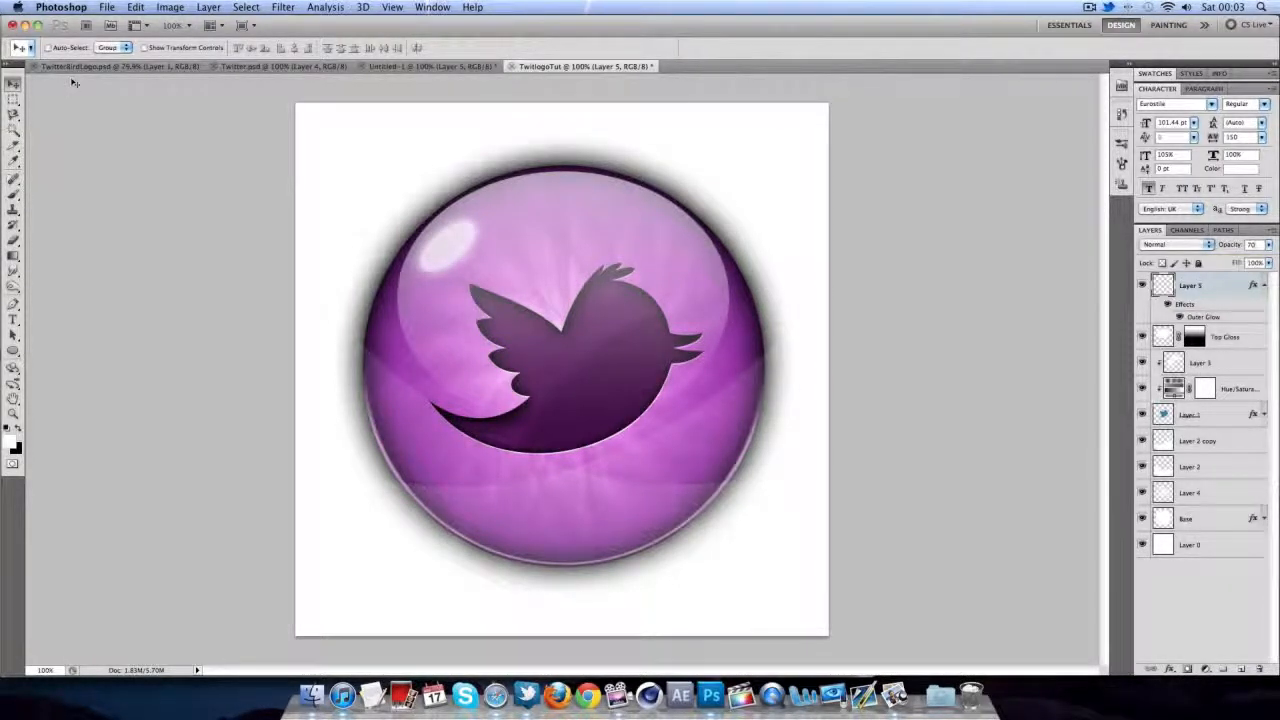
key("ctrl+t")
left_click_drag(475, 272, 471, 265)
left_click_drag(472, 219, 470, 243)
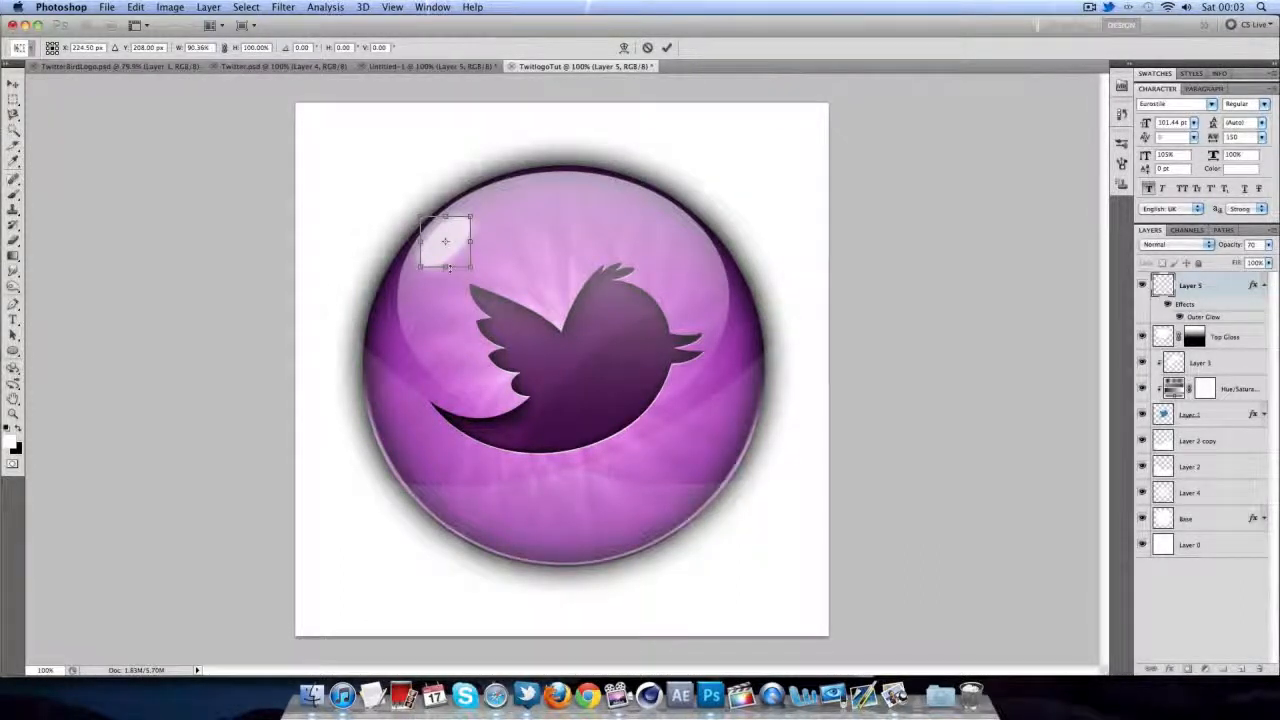
left_click(667, 50)
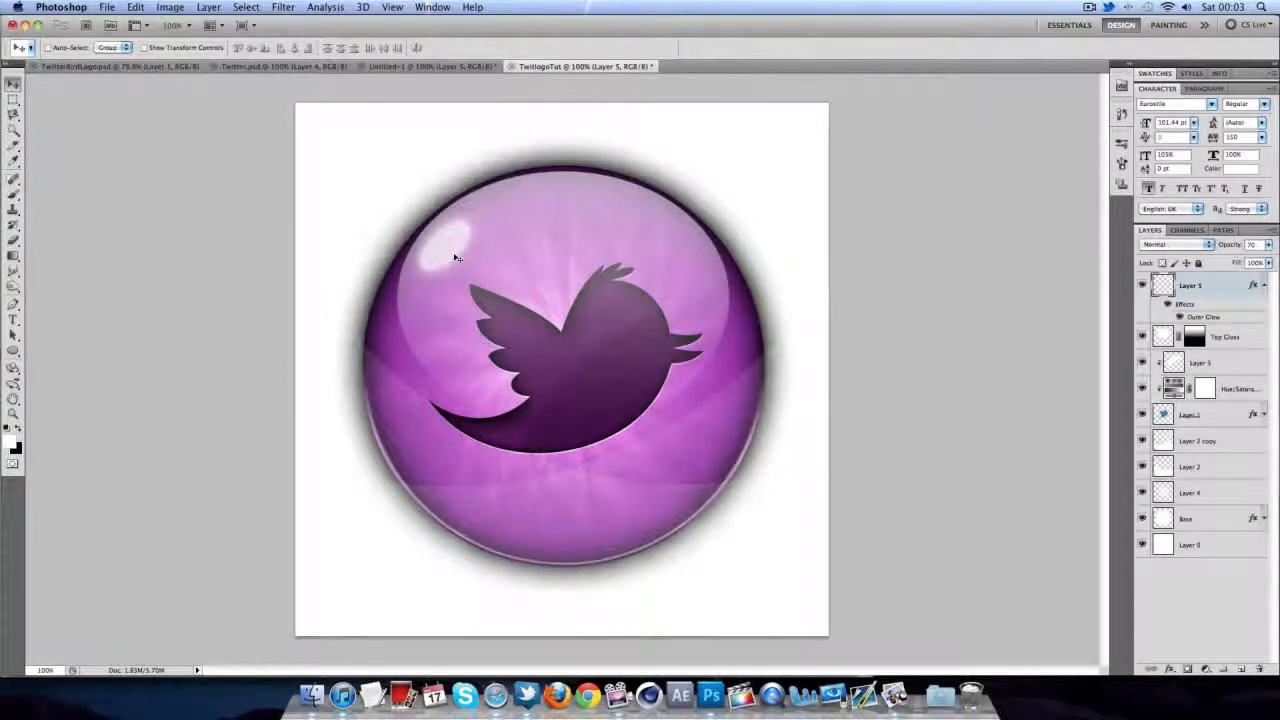
- Merge Layer 2 and Layer 2 copy into a single layer
left_click(1208, 492)
left_click(1210, 468, "shift")
left_click(1211, 474)
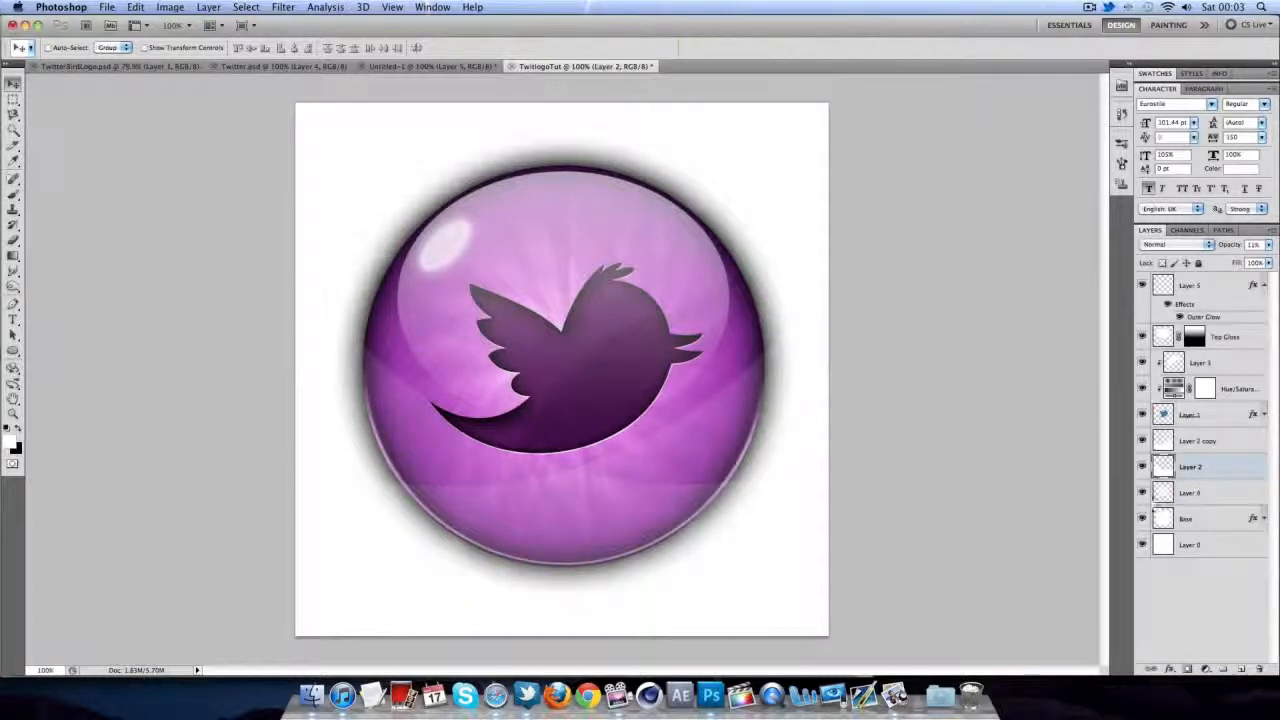
left_click(1222, 441, "shift")
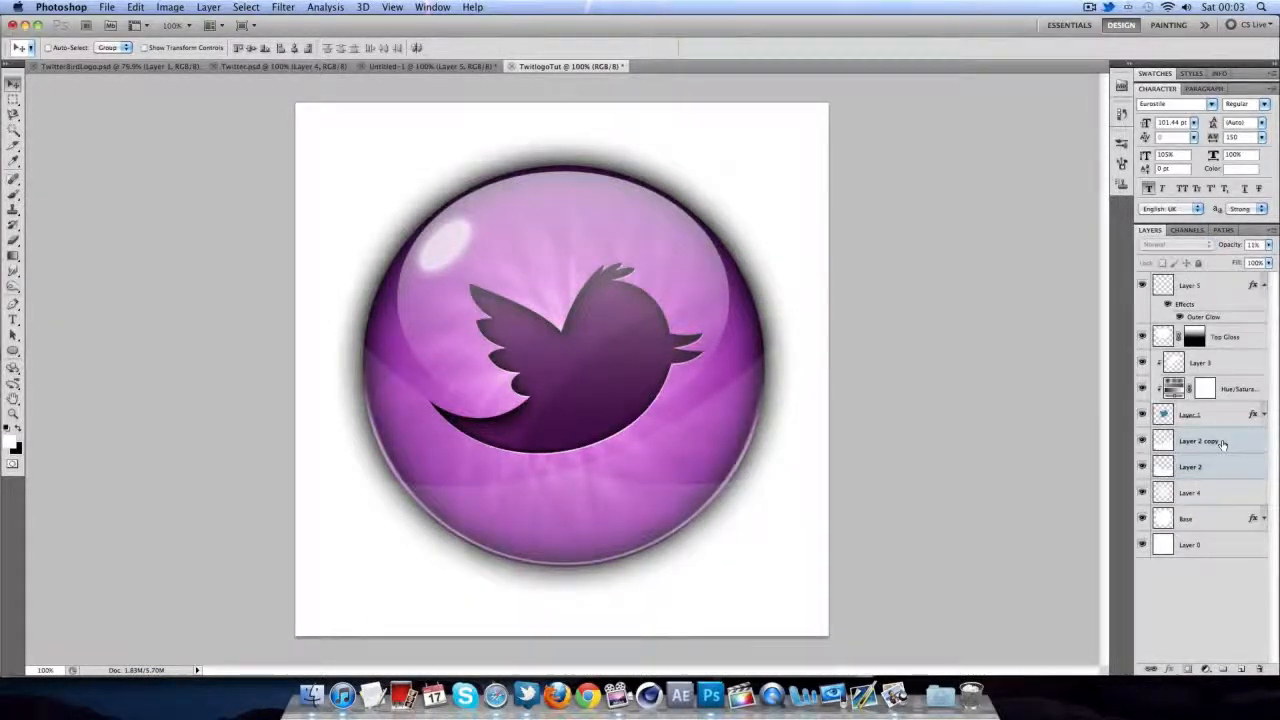
right_click(1222, 441)
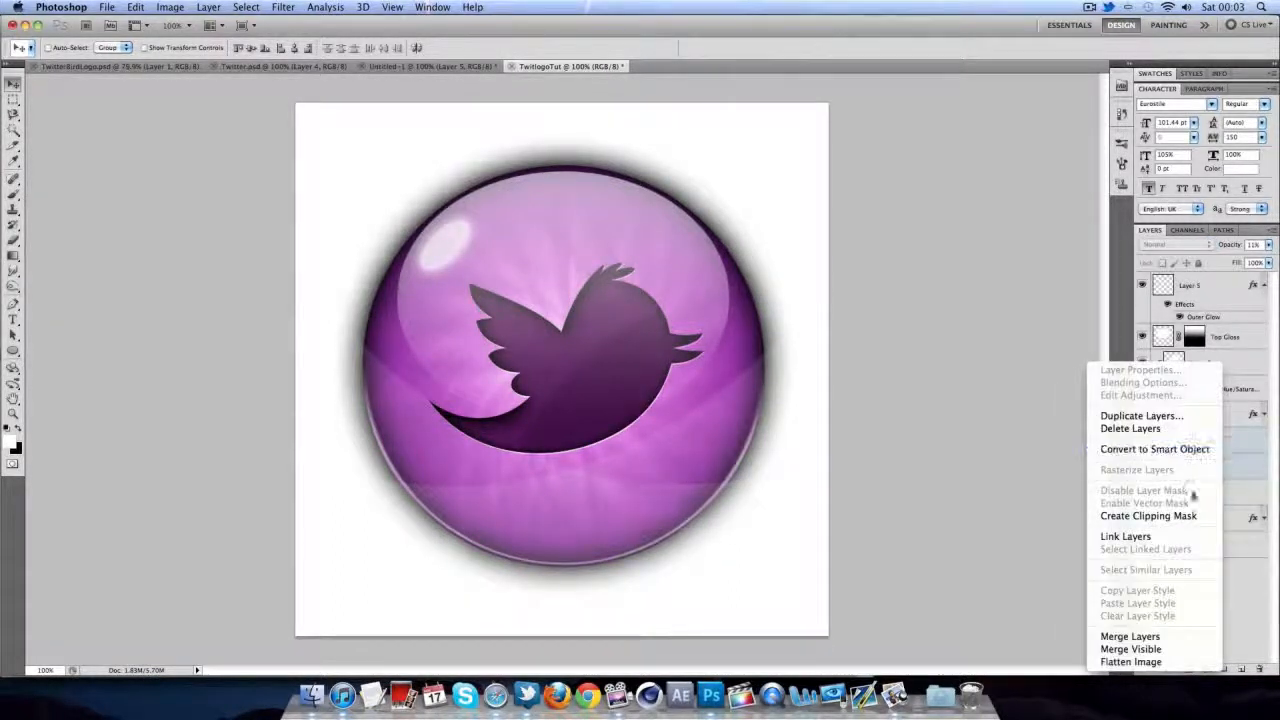
left_click(1131, 636)
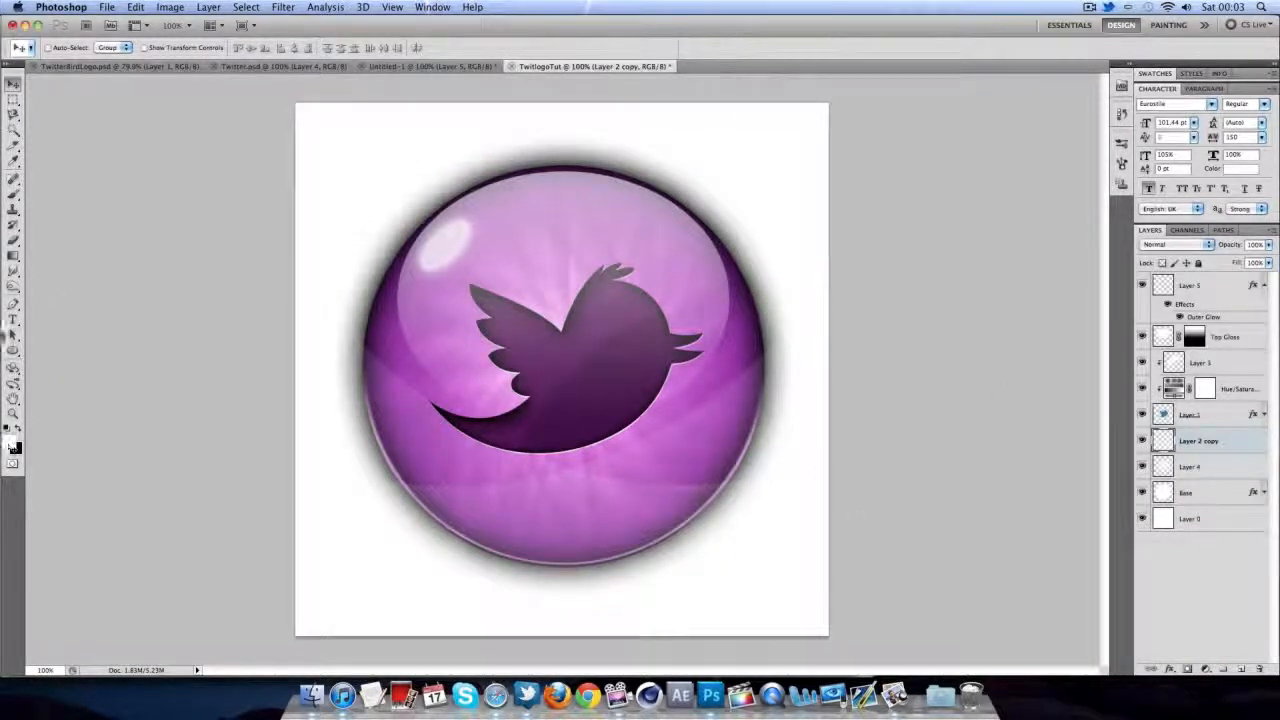
left_click(14, 240)
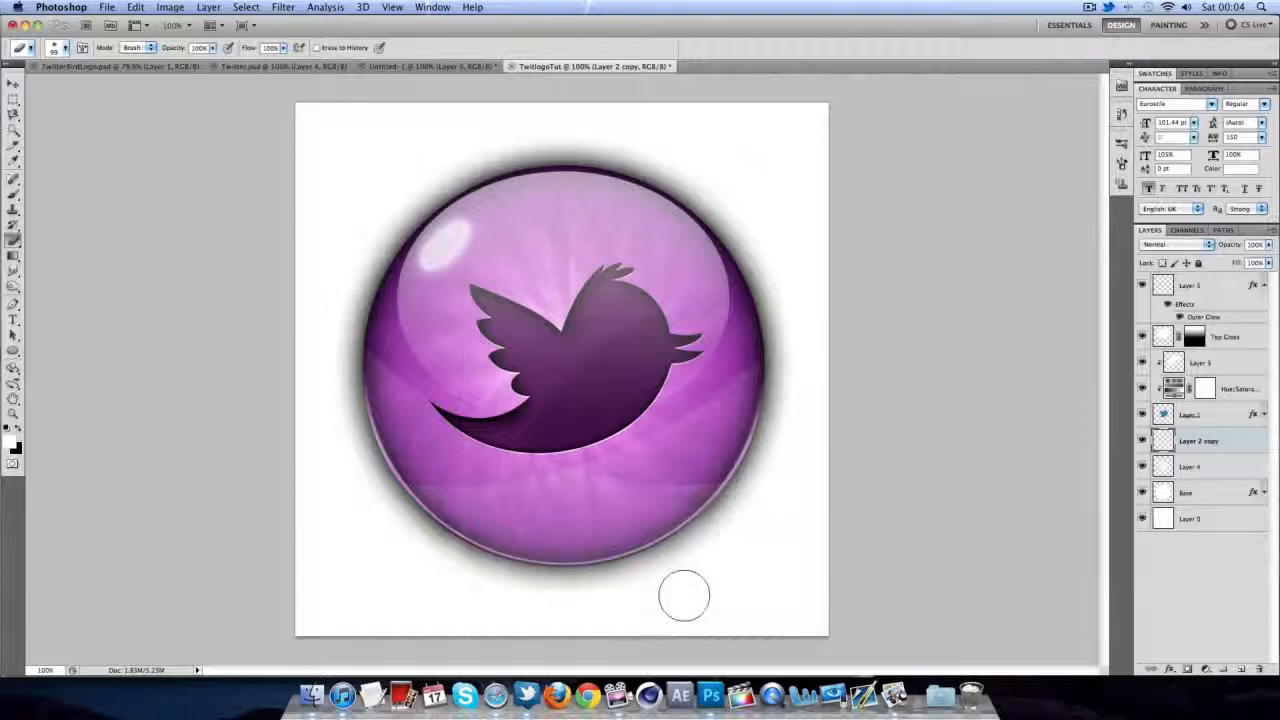
left_click(14, 84)
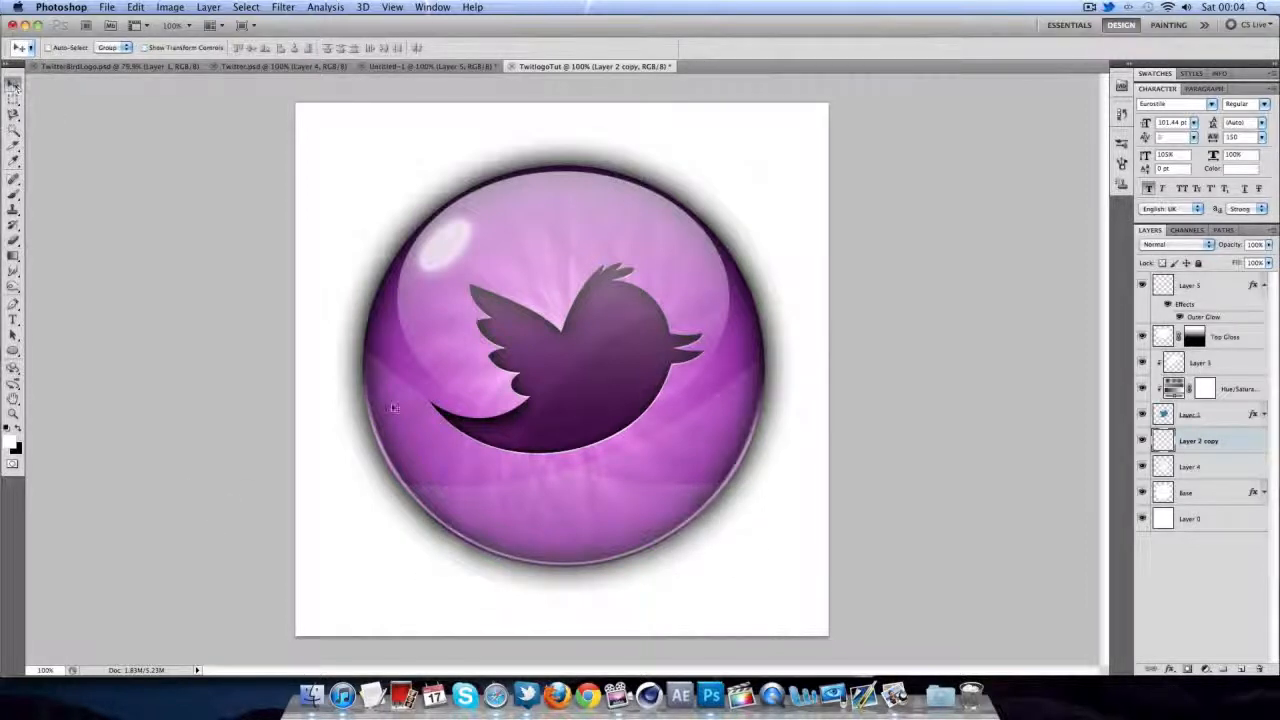